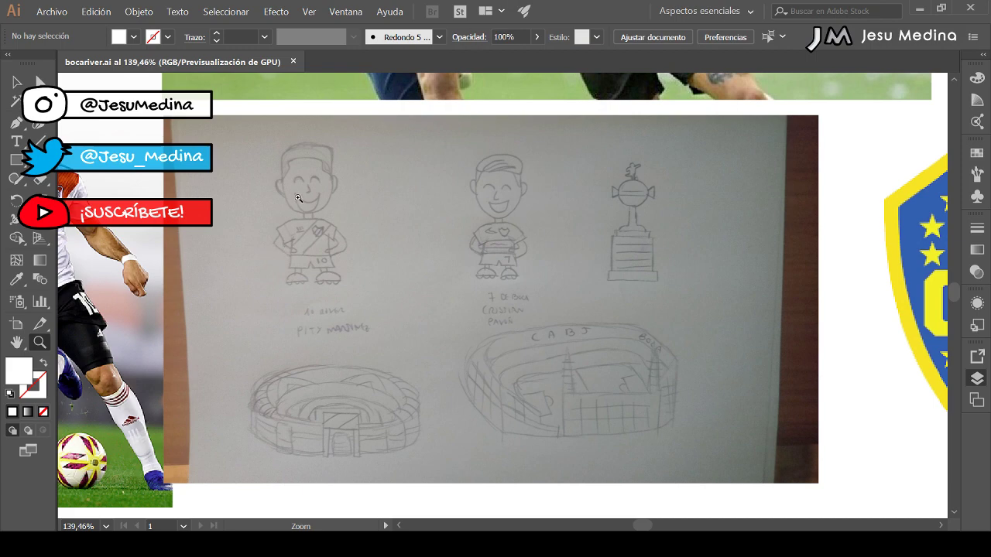
- Examine the player reference photos and the pencil sketches of both footballers, the trophy and the stadiums
key(space)
drag(292, 189, 381, 361)
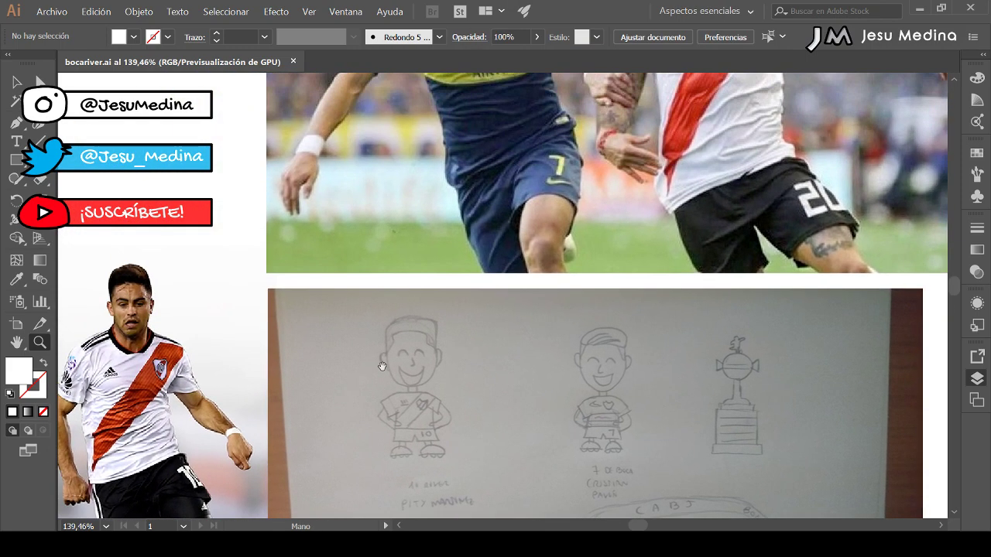
drag(361, 289, 372, 358)
scroll(371, 359, up, 4)
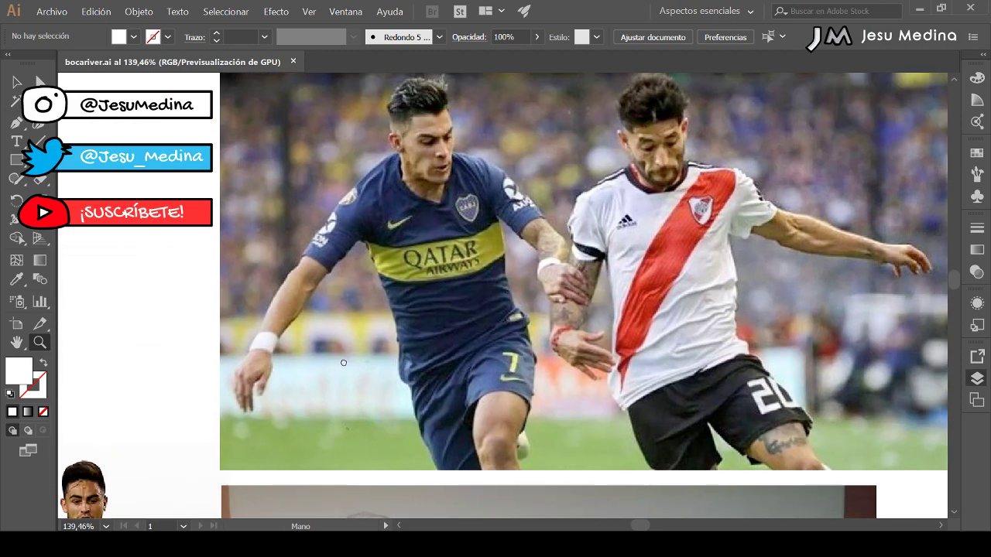
scroll(291, 361, right, 3)
scroll(338, 385, down, 9)
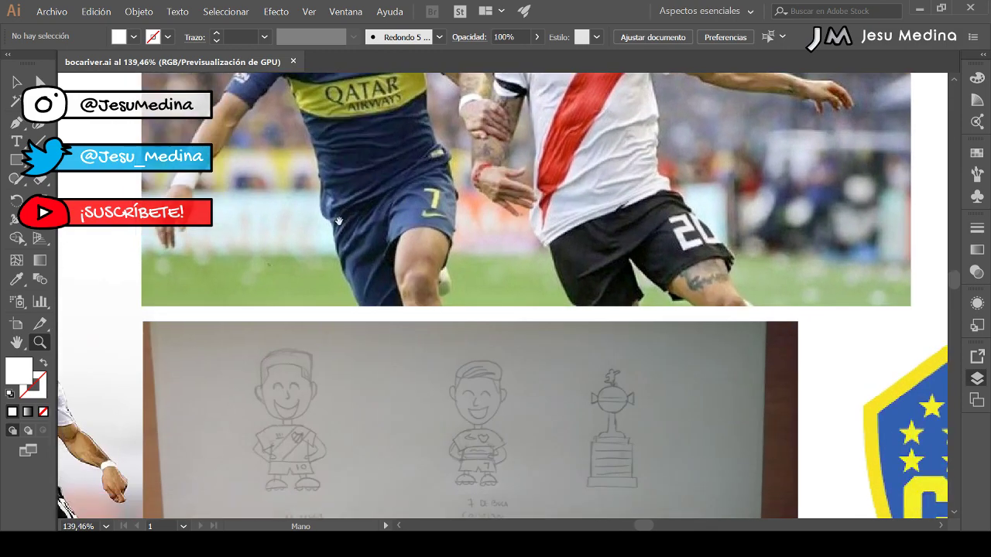
scroll(281, 232, up, 5)
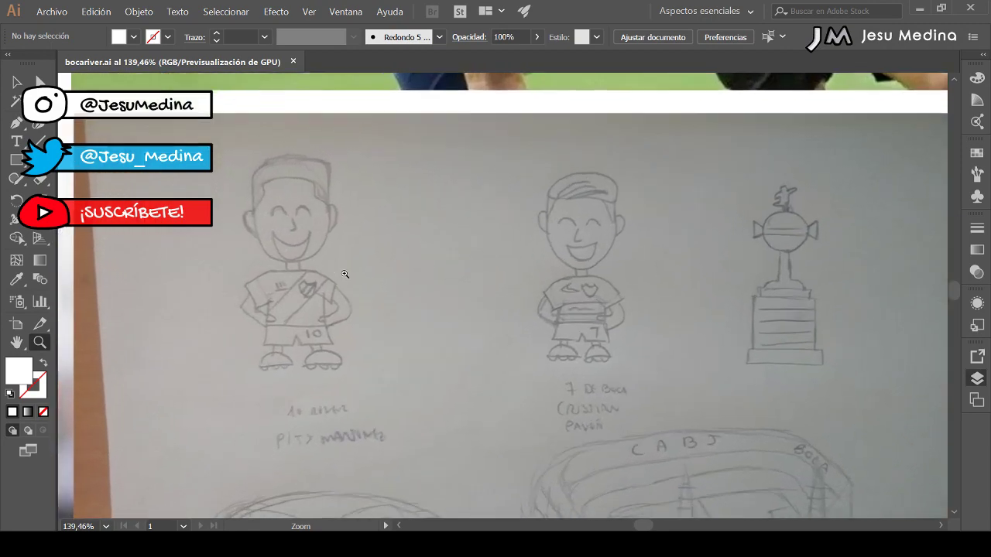
drag(347, 306, 387, 305)
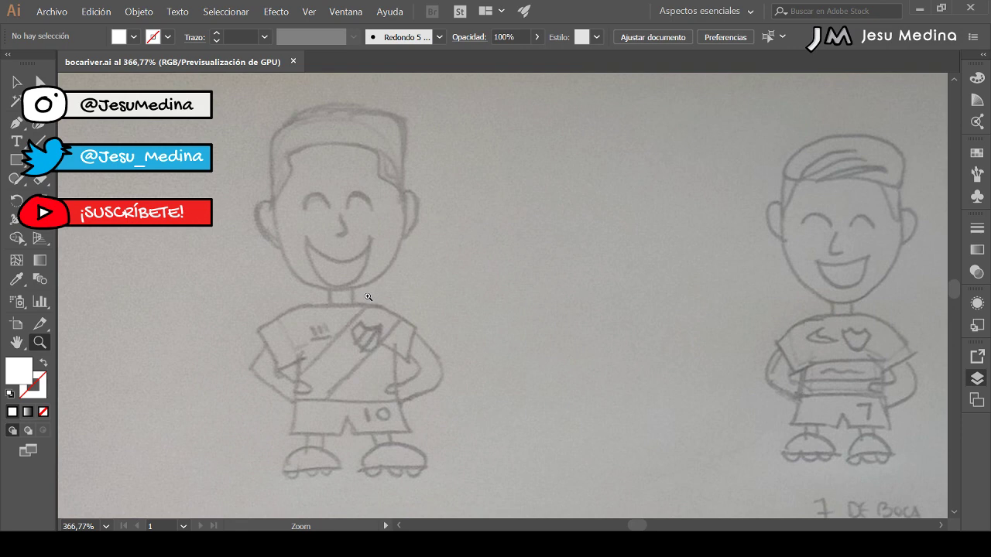
mouse_move(367, 296)
mouse_down()
mouse_move(353, 150)
mouse_move(382, 274)
mouse_up()
- Trace the number 10 player's smiling mouth as a closed Pen path with a white stroke and no fill
key(b)
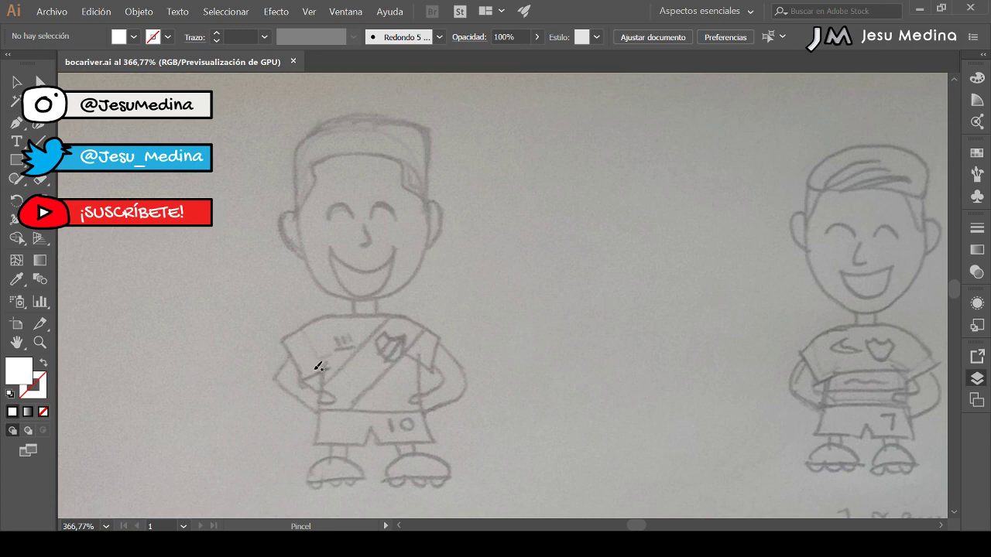
key(z)
drag(347, 263, 438, 327)
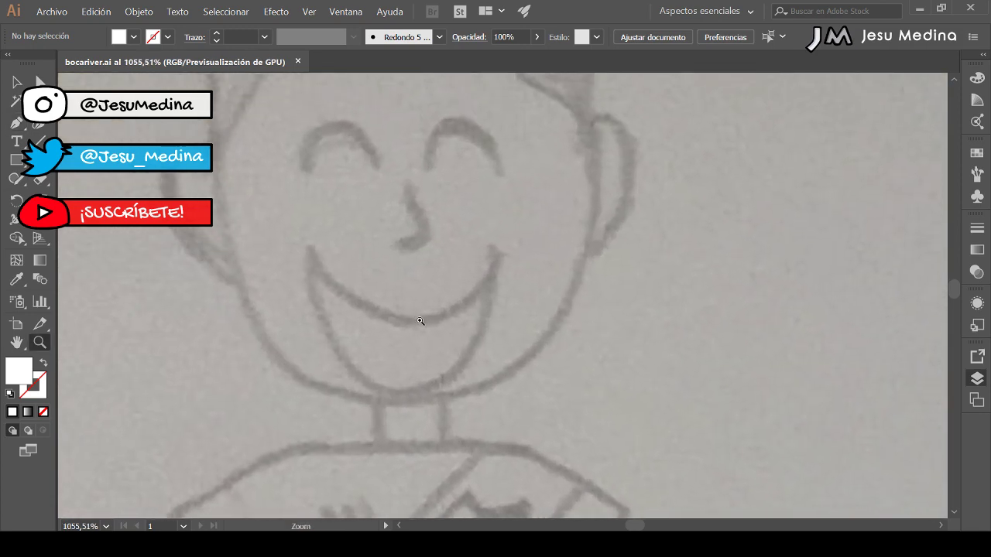
key(p)
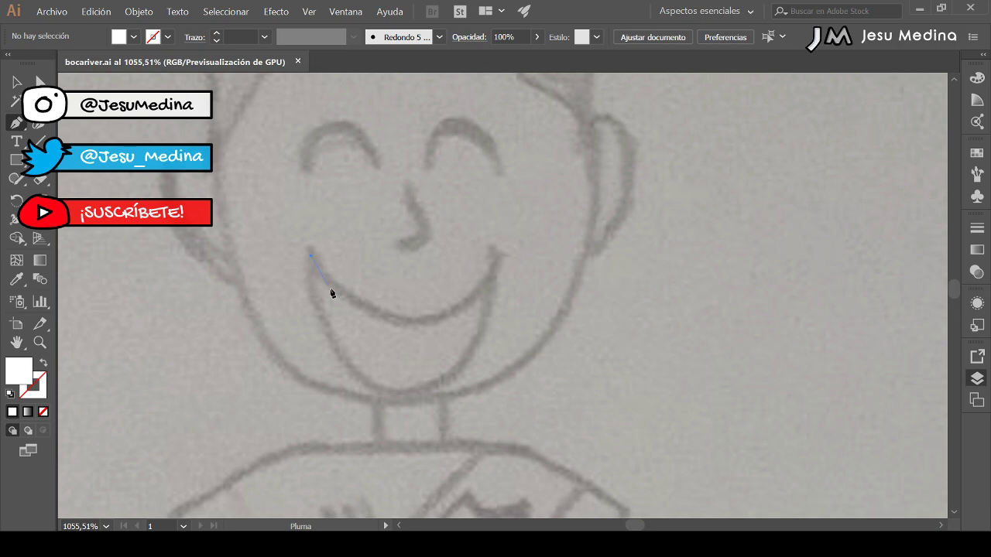
drag(401, 320, 454, 325)
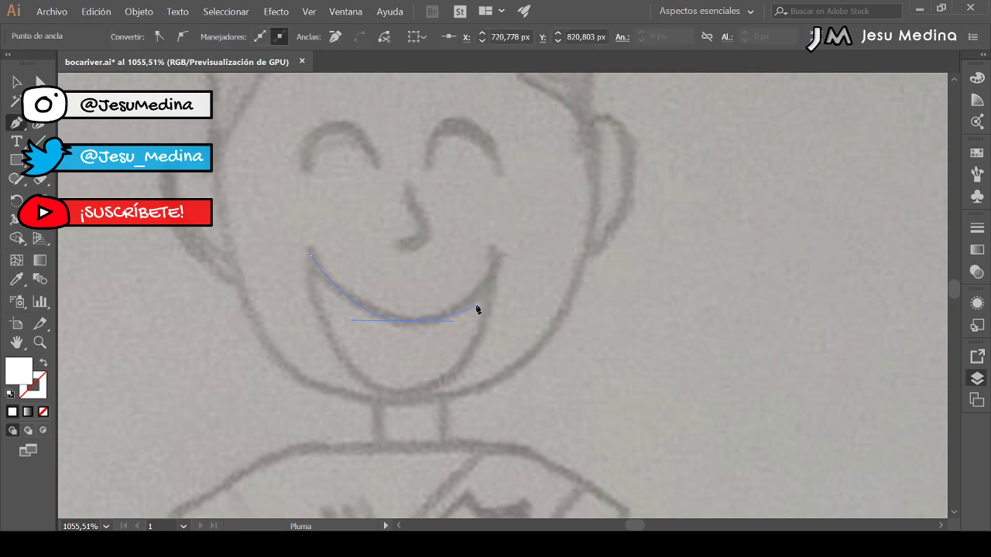
key(ctrl)
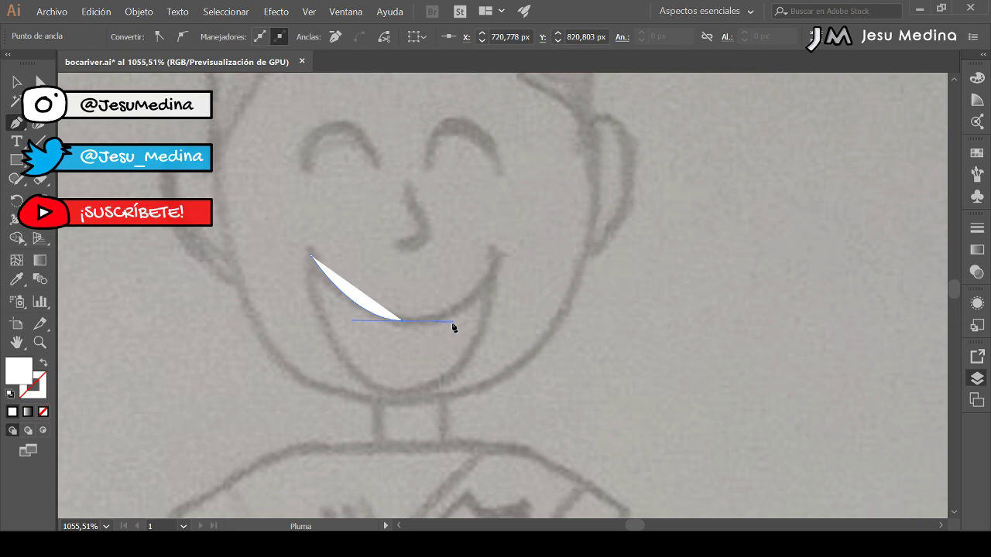
key(alt)
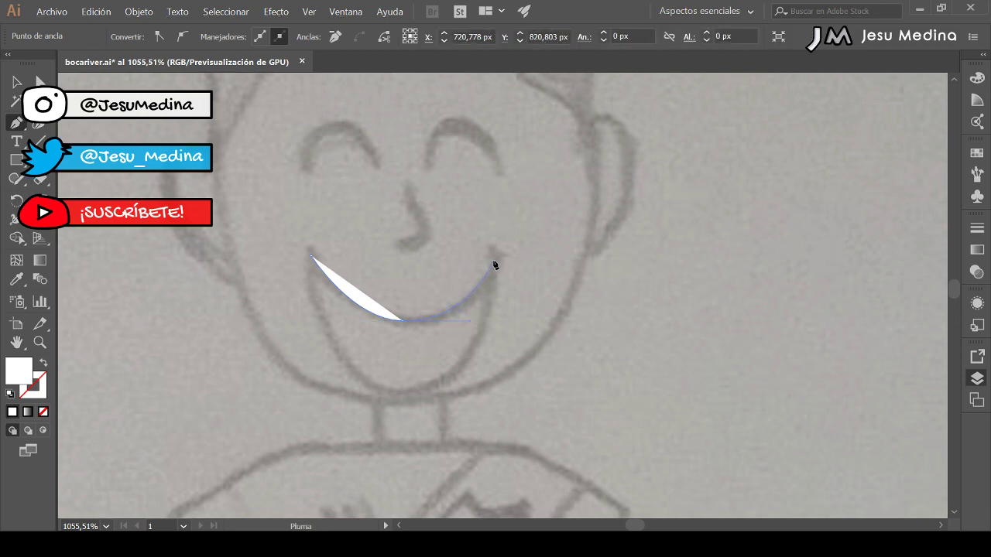
drag(490, 261, 67, 365)
key(shift+x)
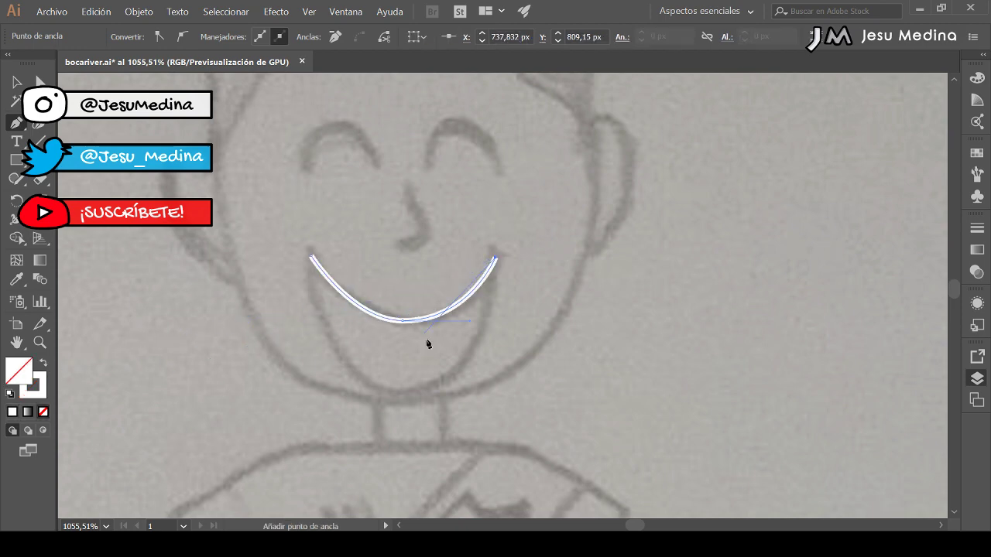
drag(407, 389, 324, 383)
click(313, 260)
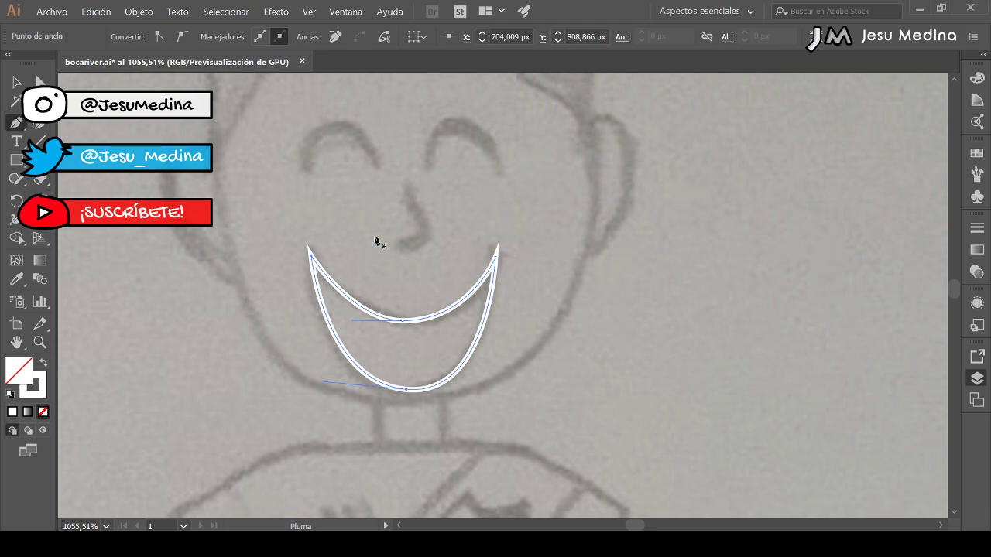
- Paint the nose with the Paintbrush and both closed-eye arcs with a 0.25 pt white stroke, following the sketch
mouse_move(376, 239)
mouse_down()
mouse_move(361, 270)
mouse_move(396, 254)
mouse_move(372, 288)
mouse_up()
key(b)
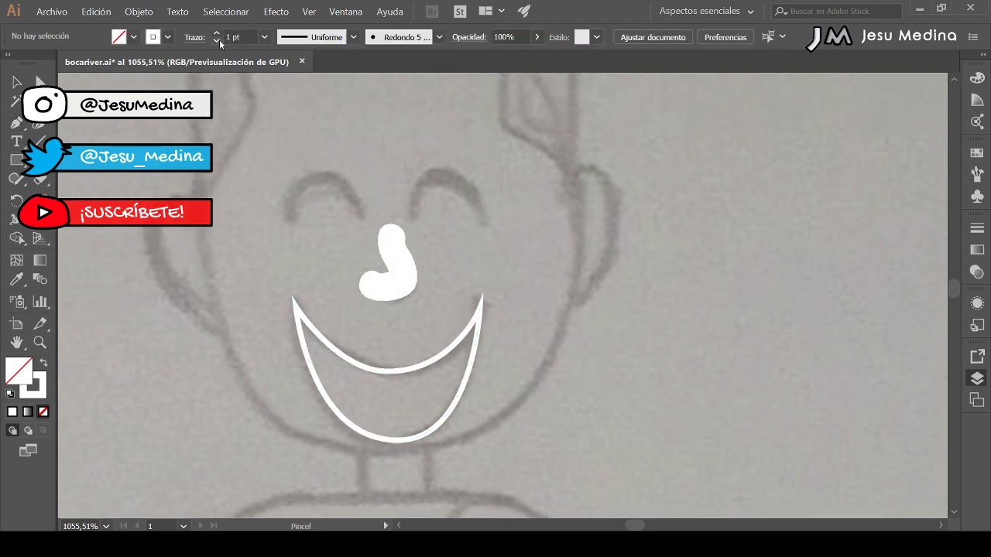
click(216, 42)
click(217, 42)
click(217, 42)
mouse_move(293, 207)
mouse_down()
mouse_move(302, 186)
mouse_move(353, 216)
mouse_up()
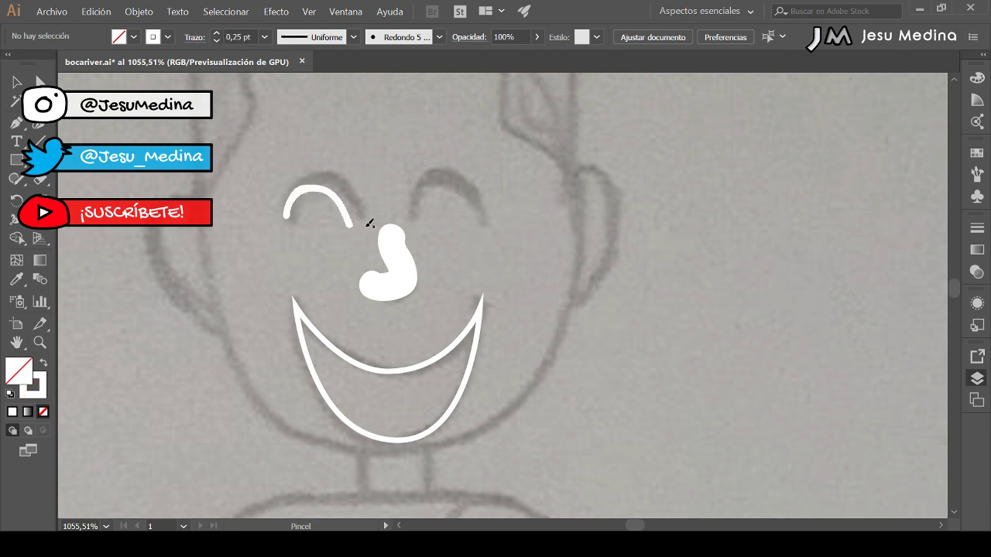
key(ctrl+z)
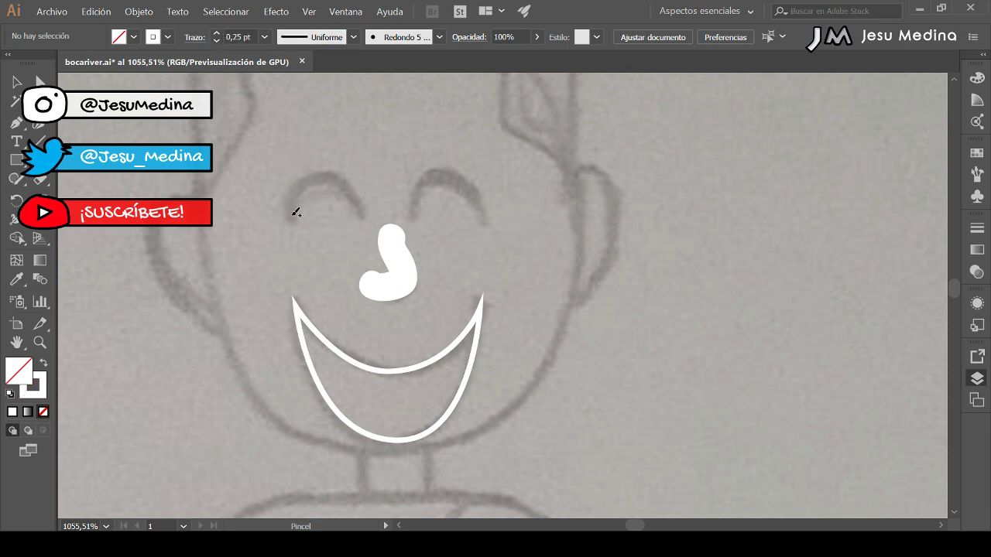
mouse_move(291, 216)
mouse_down()
mouse_move(298, 181)
mouse_move(335, 182)
mouse_move(356, 213)
mouse_move(451, 184)
mouse_move(480, 235)
mouse_up()
- Set the nose's stroke weight to 0.25 pt and deselect it
click(16, 82)
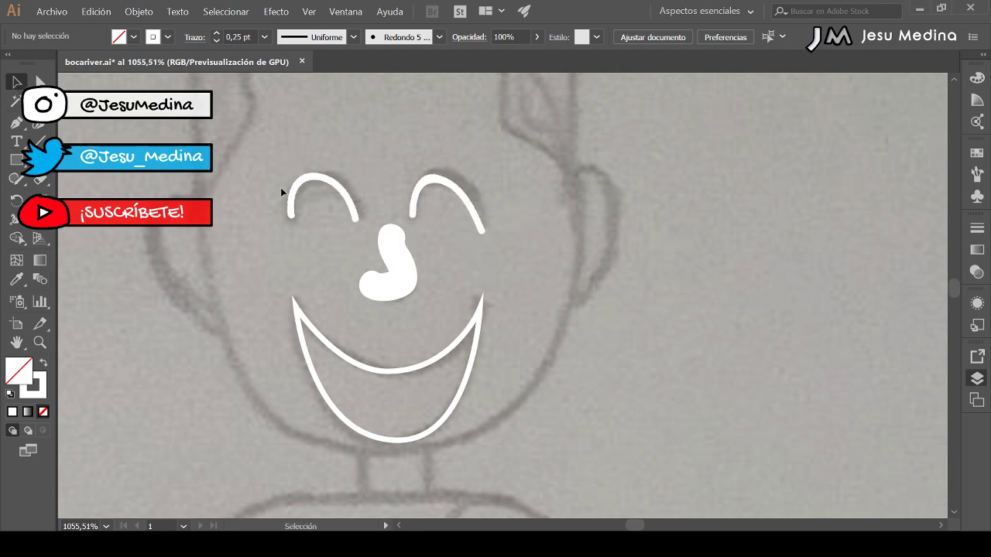
click(401, 286)
click(217, 41)
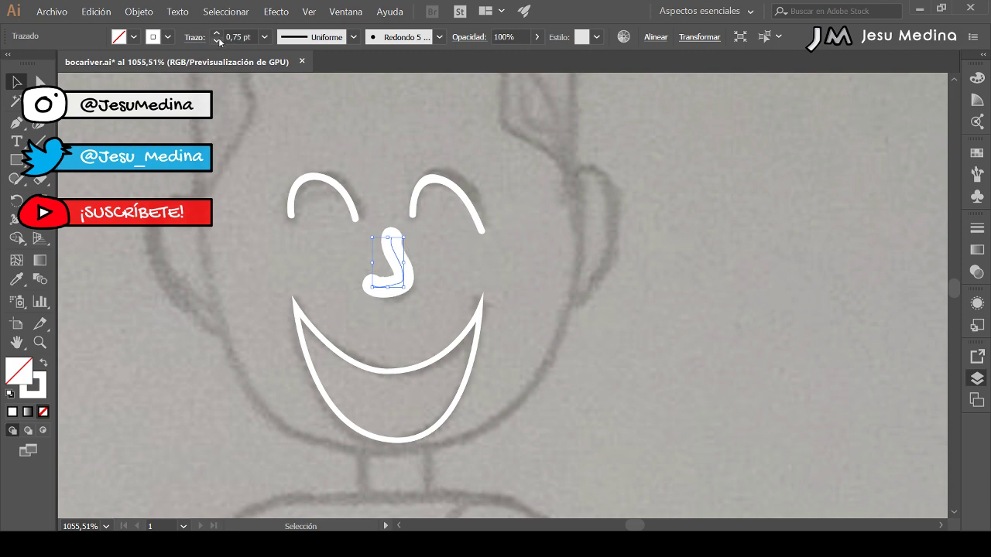
click(217, 41)
click(218, 41)
click(41, 81)
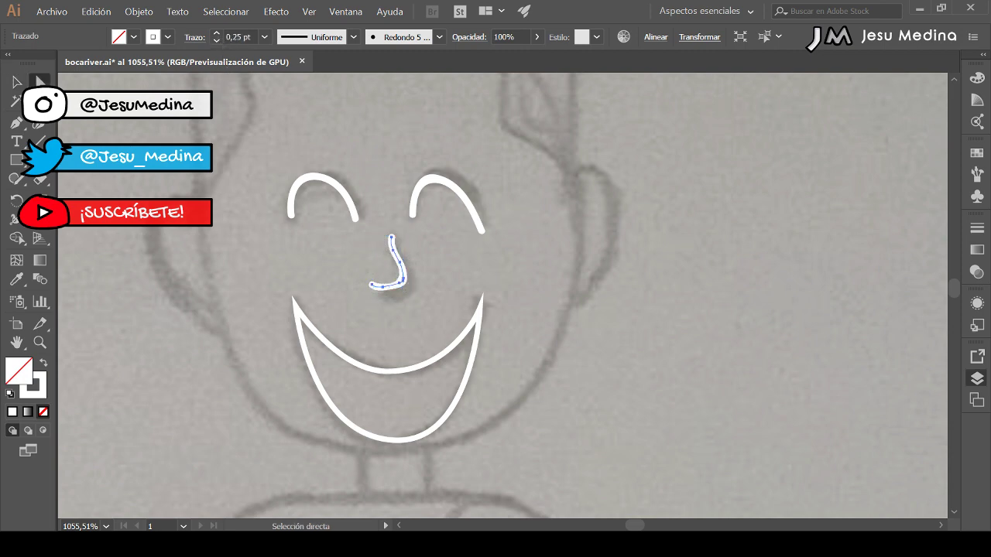
click(210, 176)
- Trace the face contour with the Pen tool from the left ear, around the chin, up to the right ear
scroll(333, 224, up, 4)
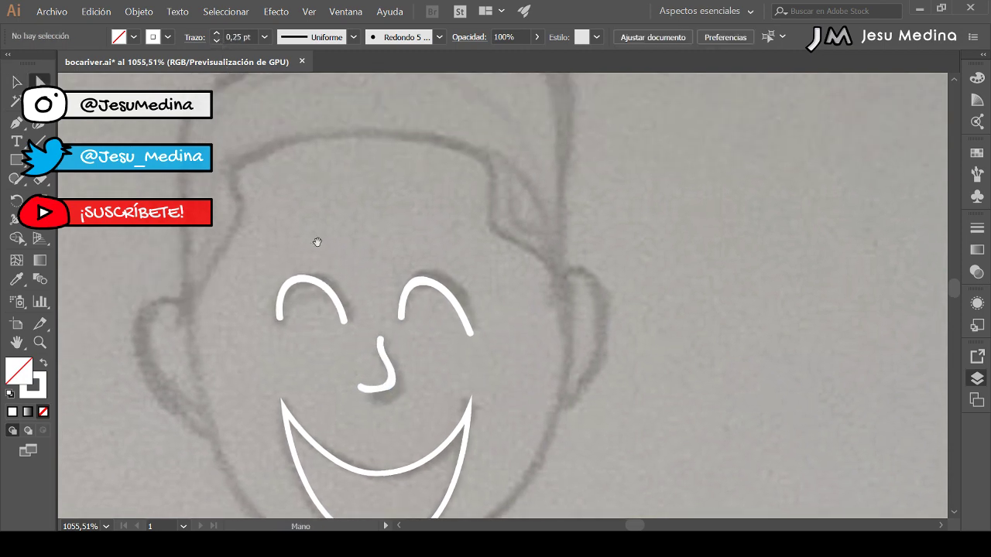
key(p)
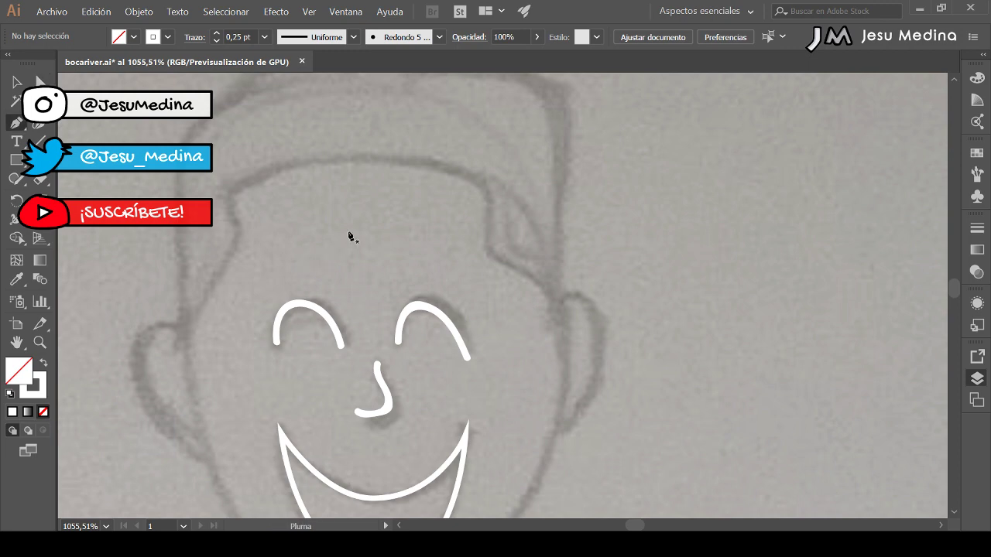
drag(354, 201, 367, 131)
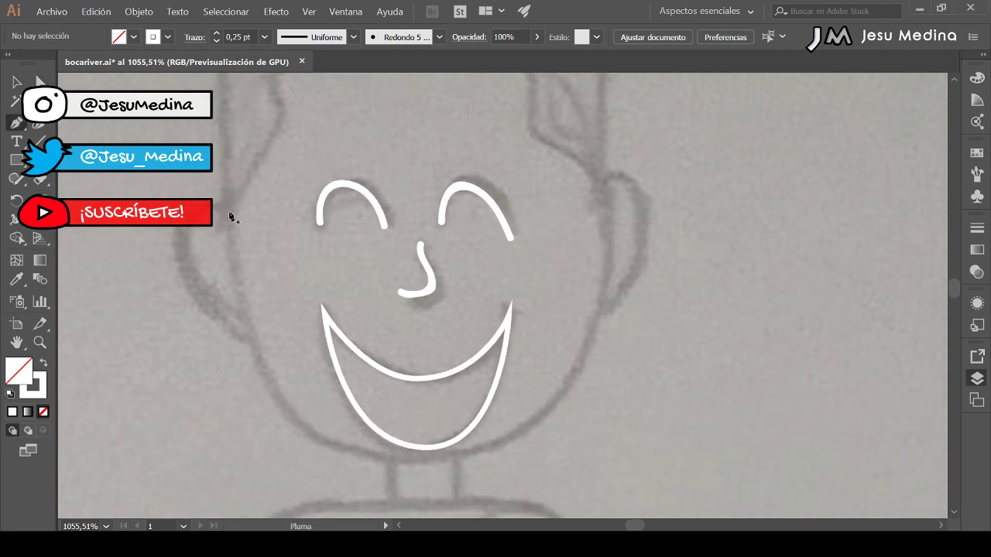
drag(229, 205, 229, 225)
drag(270, 327, 248, 206)
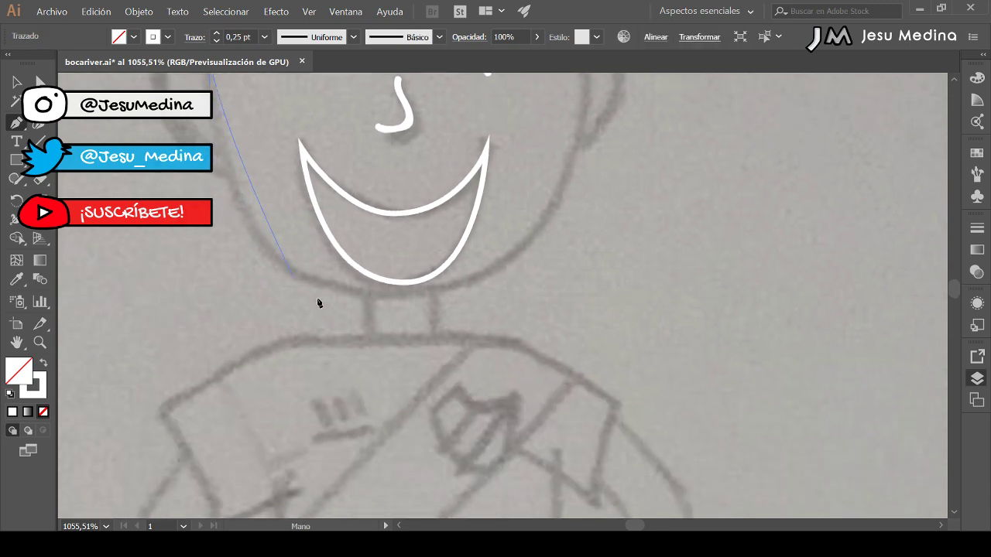
drag(384, 294, 552, 292)
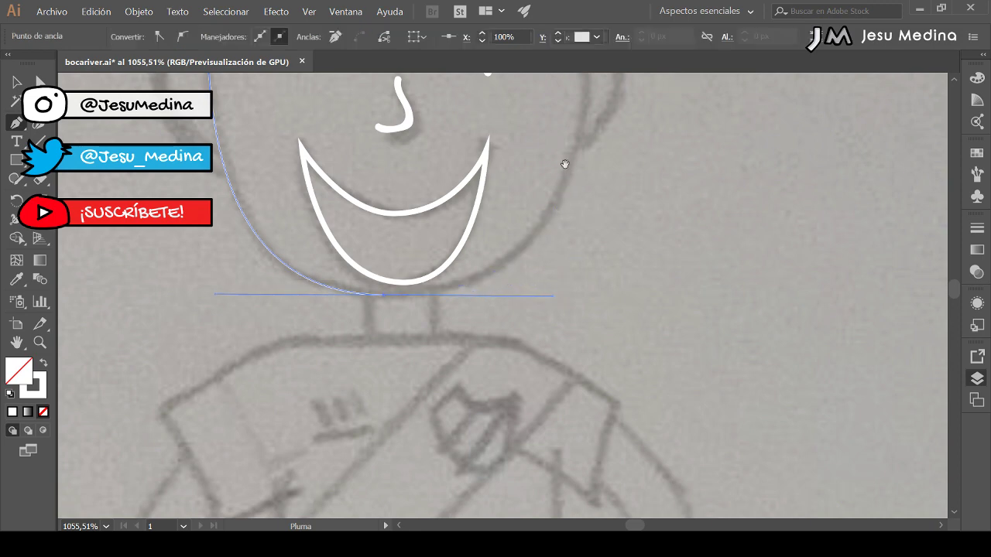
drag(564, 162, 527, 250)
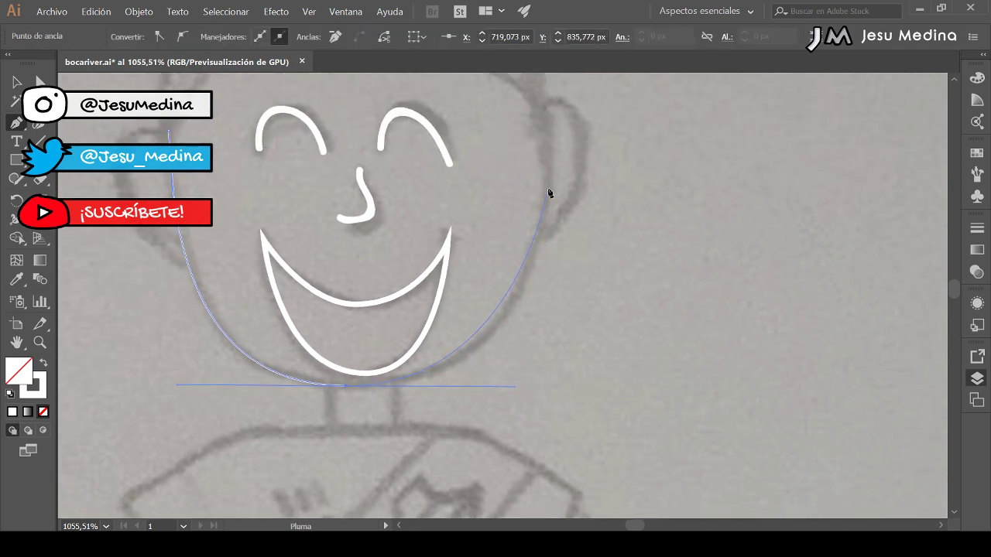
mouse_move(548, 190)
mouse_down()
mouse_move(551, 151)
mouse_move(513, 277)
mouse_up()
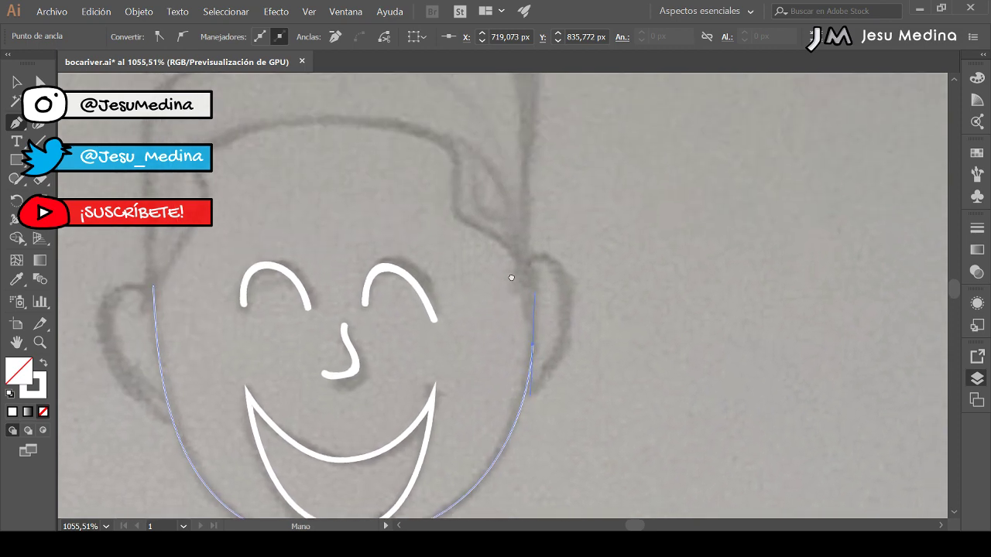
- Continue the head contour up the right side and over the top of the hair, closing it at its starting point
drag(526, 204, 501, 297)
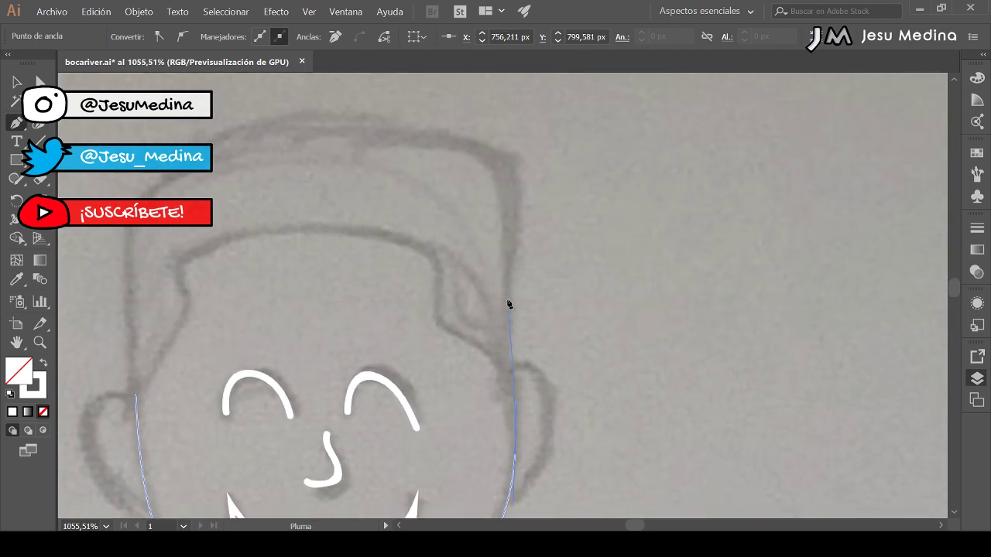
click(507, 284)
drag(509, 260, 508, 258)
drag(485, 150, 407, 132)
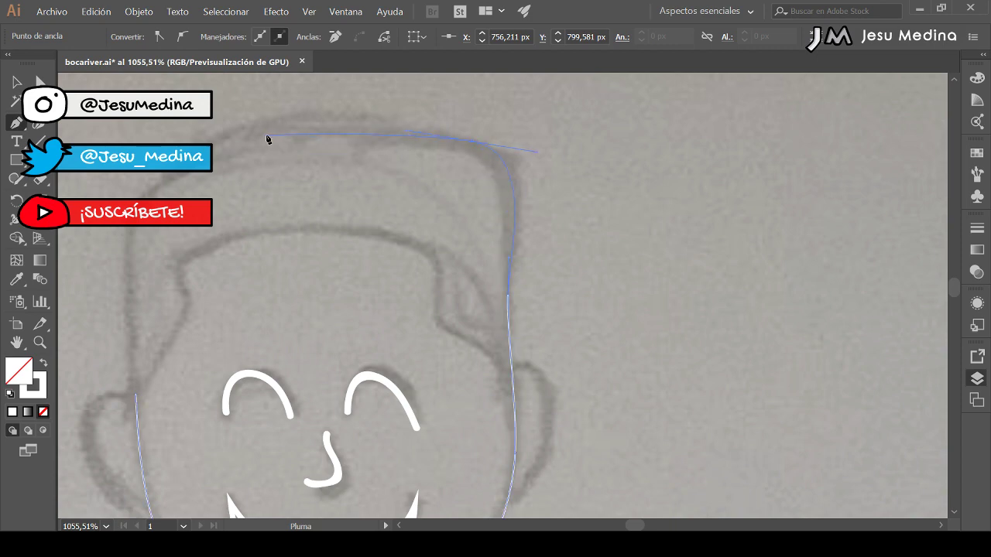
click(160, 193)
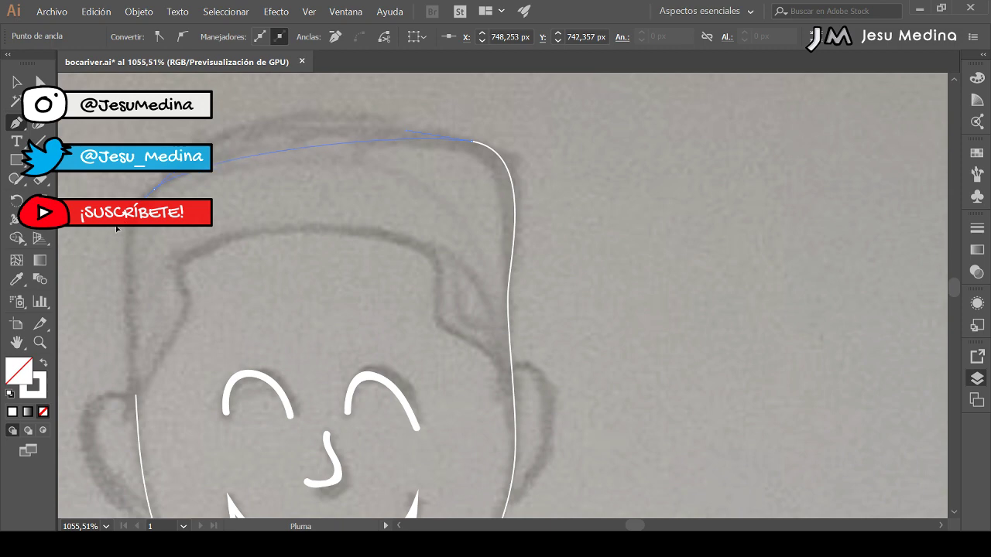
drag(107, 251, 107, 253)
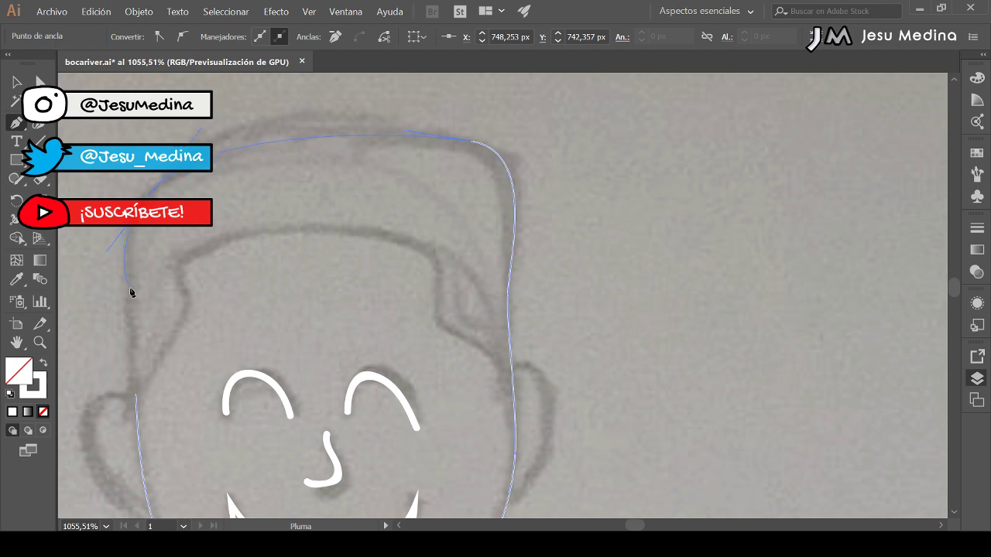
click(136, 395)
drag(136, 396, 138, 431)
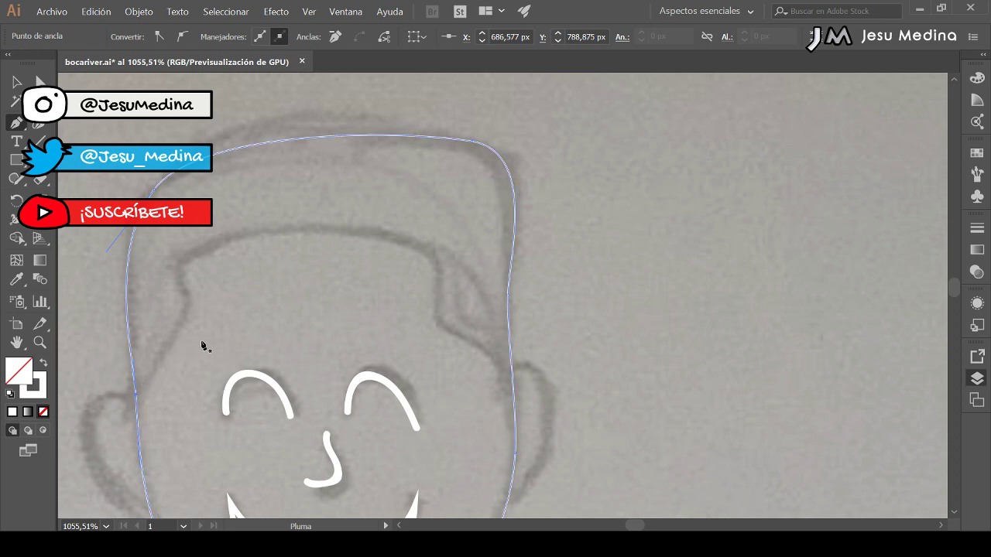
- Trace the hairline with the Pen tool from the head's left edge, across the forehead, down to the right edge near the ear
click(139, 410)
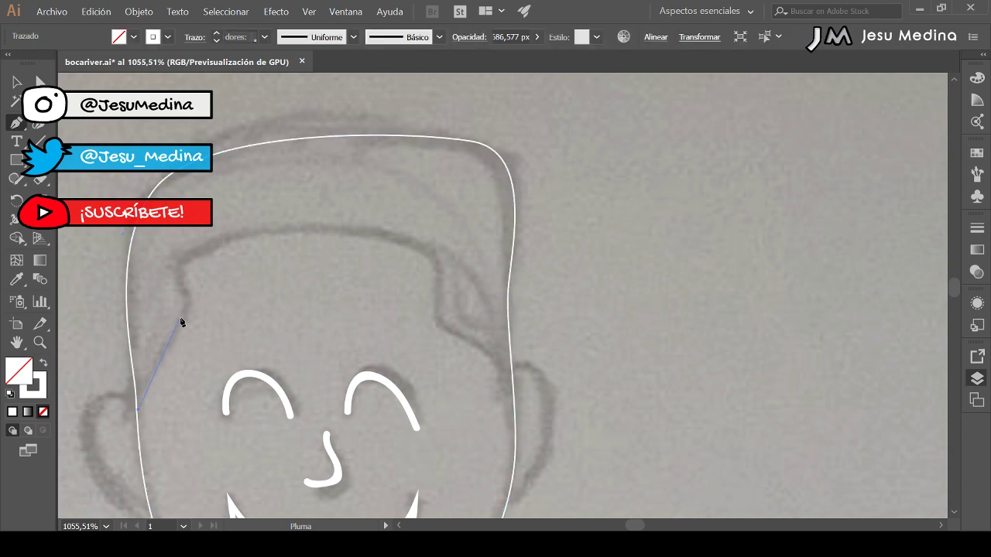
click(186, 293)
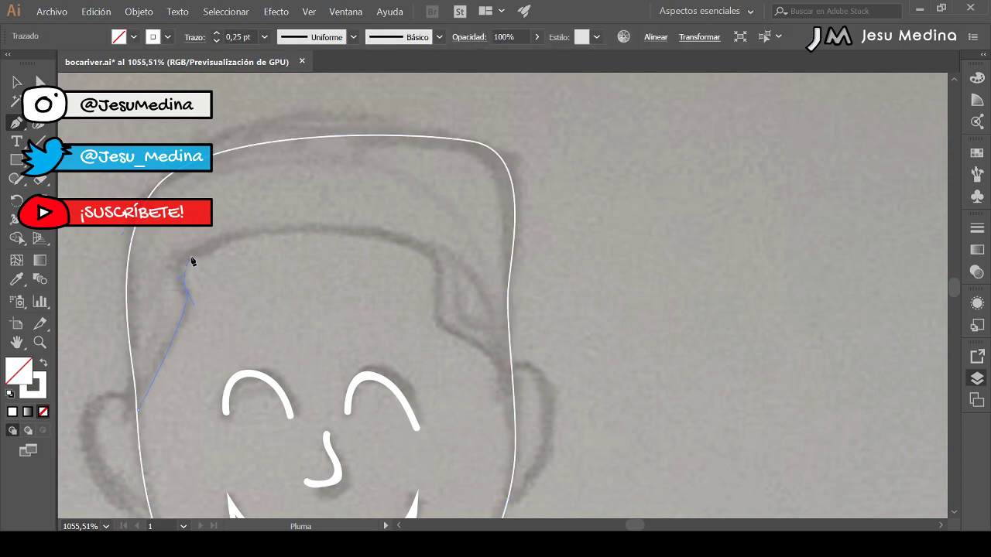
drag(196, 250, 219, 242)
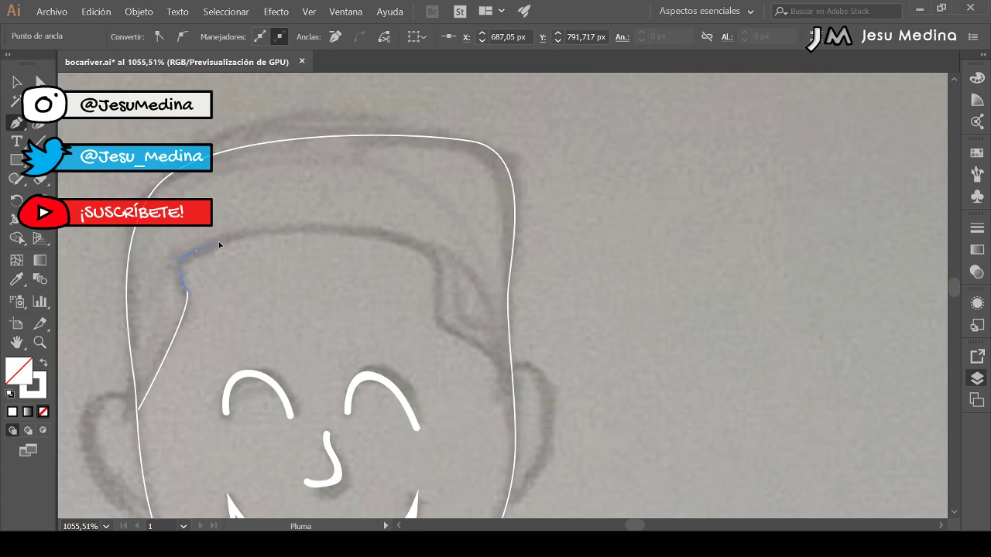
drag(310, 229, 364, 230)
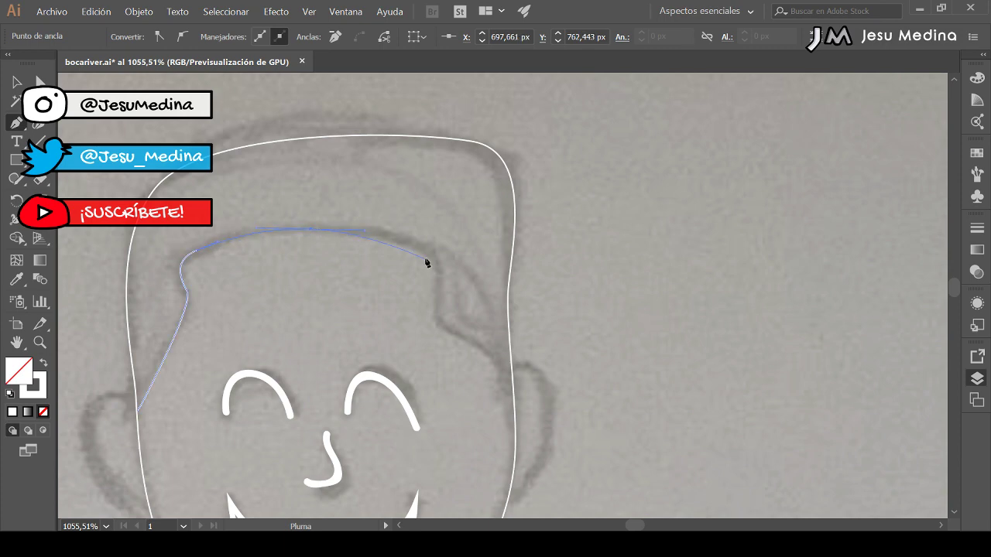
drag(435, 266, 468, 346)
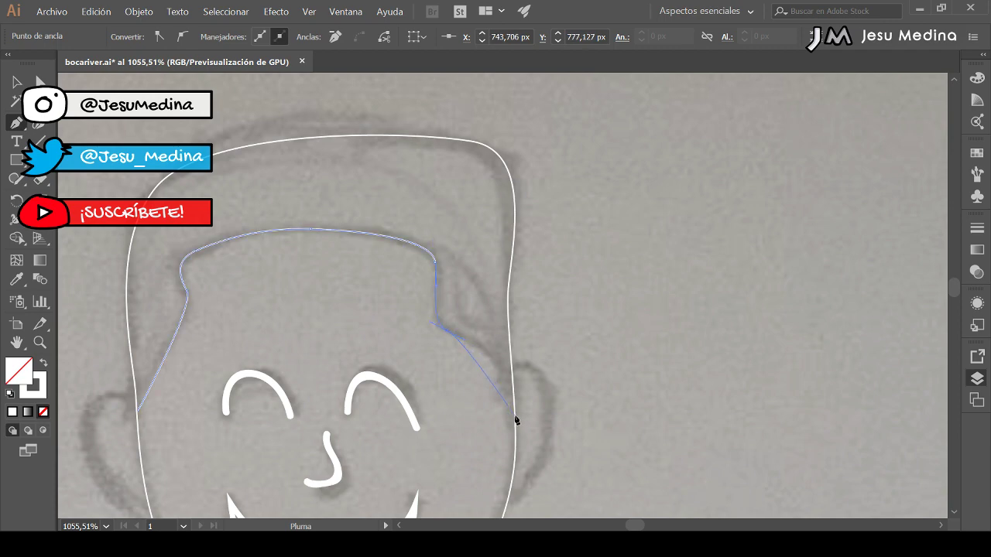
drag(515, 416, 494, 175)
- Trace the left and right ears as separate open Pen paths that start and end on the head contour
key(space)
drag(385, 280, 415, 287)
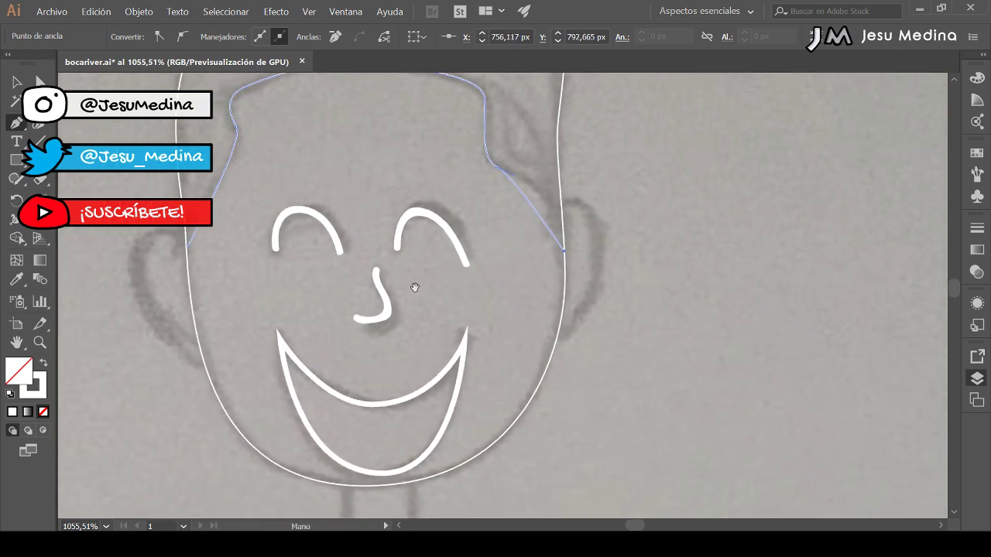
click(185, 241)
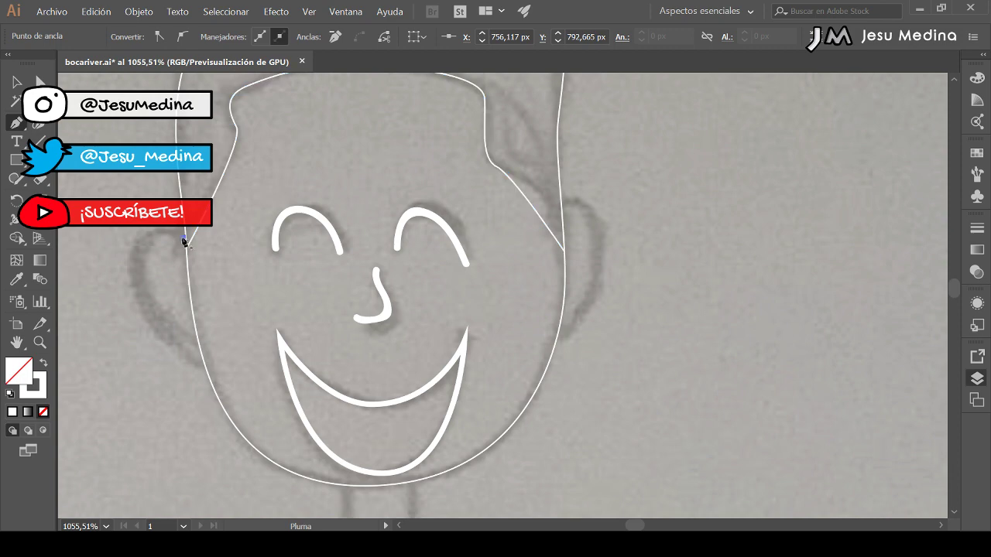
drag(135, 267, 135, 314)
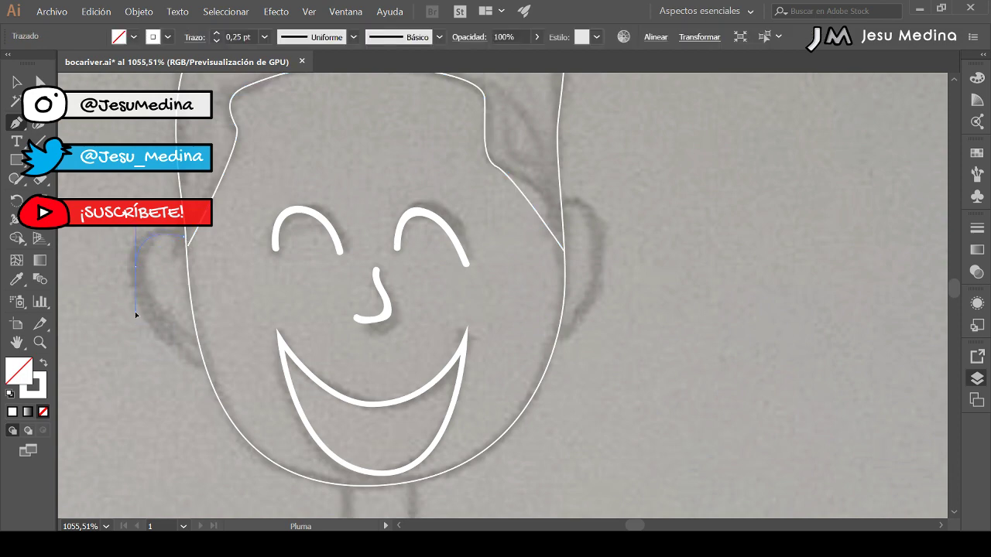
drag(207, 375, 237, 380)
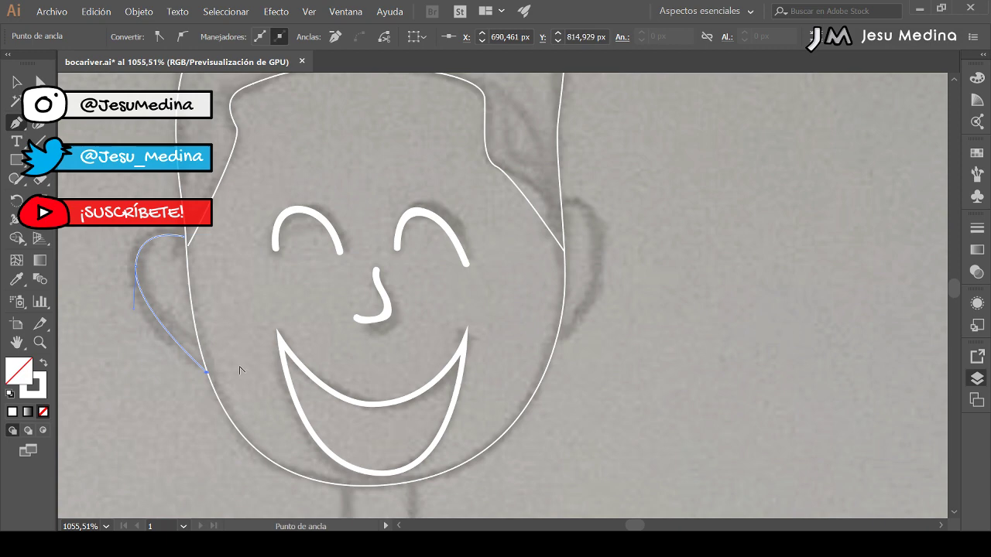
ctrl+click(566, 211)
drag(593, 219, 598, 229)
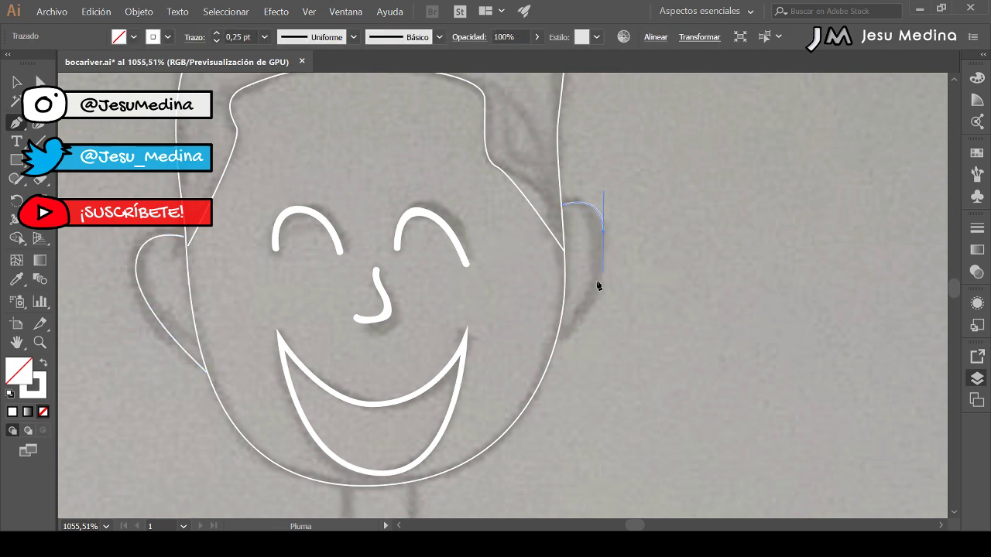
drag(559, 343, 517, 379)
- Paint the two short neck lines below the chin with the Paintbrush, setting the stroke to 0.25 pt for the right one
scroll(496, 333, down, 5)
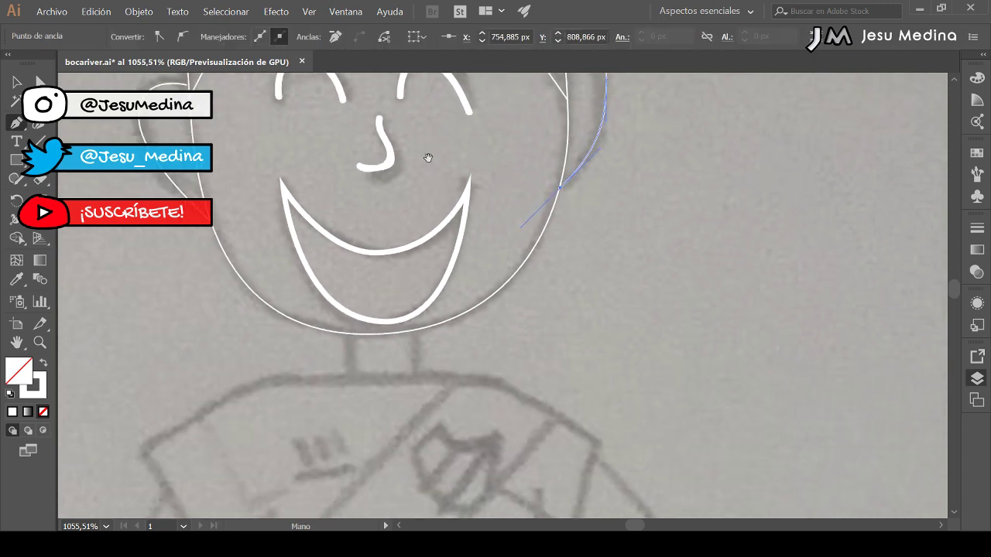
key(b)
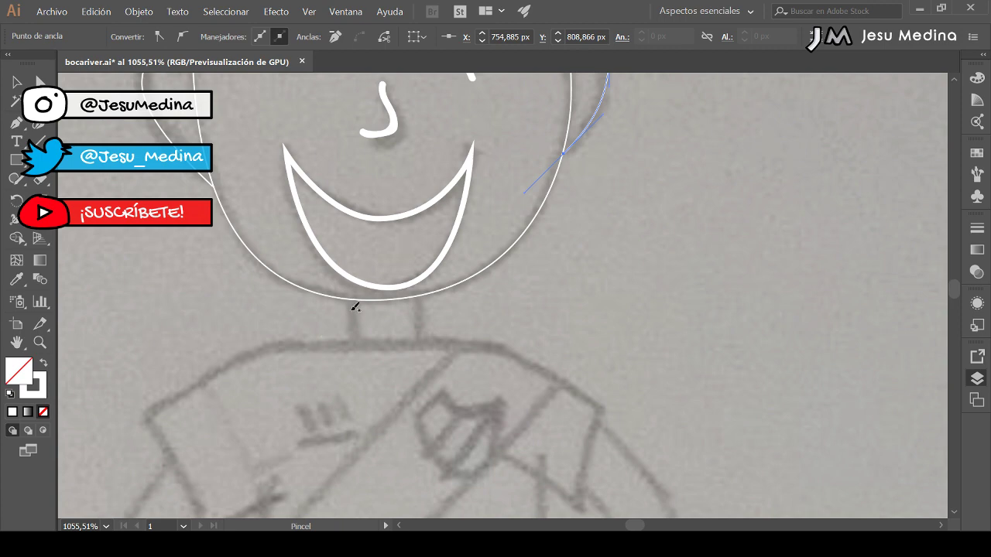
drag(358, 300, 358, 327)
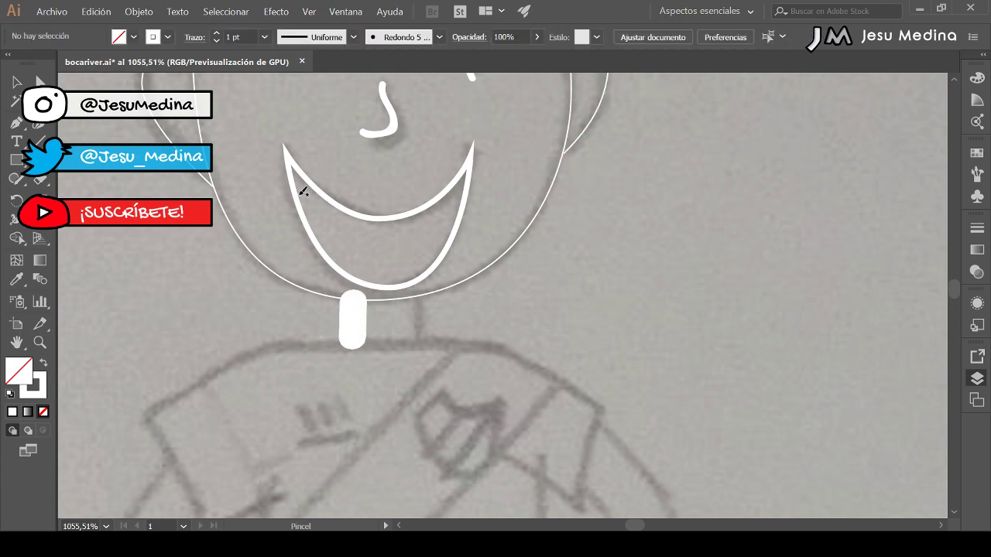
click(217, 41)
click(217, 41)
drag(419, 295, 418, 347)
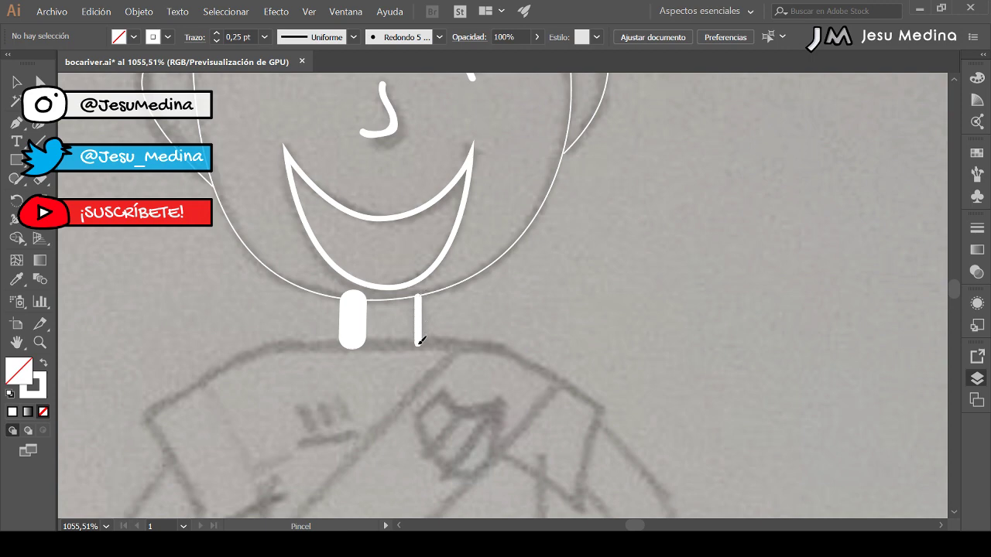
- Paint the shirt's shoulder line and both sleeves down to their cuffs with the Paintbrush, following the sketch
drag(250, 440, 269, 310)
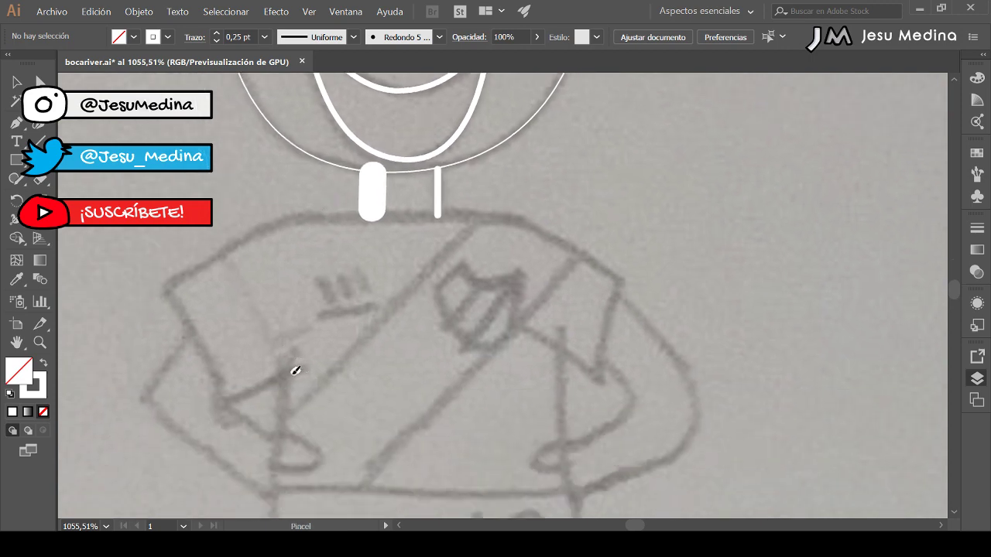
mouse_move(295, 371)
mouse_down()
mouse_move(237, 393)
mouse_move(209, 365)
mouse_move(177, 292)
mouse_move(274, 226)
mouse_move(464, 217)
mouse_move(534, 232)
mouse_move(619, 291)
mouse_move(586, 374)
mouse_up()
drag(542, 341, 595, 386)
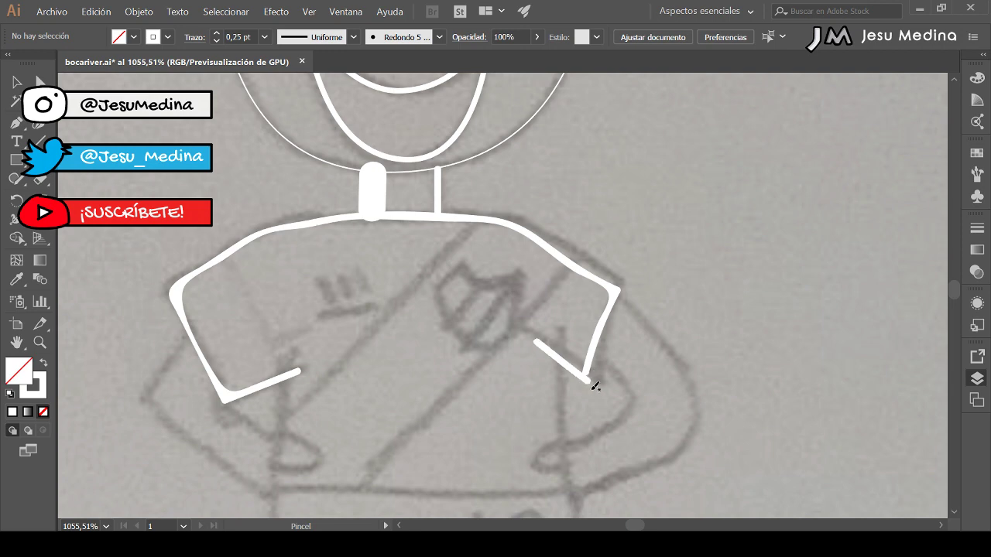
- Paint the shirt's left side, the left arm and hand, the shorts outline, and the right hand with its inner arm line
scroll(512, 366, down, 3)
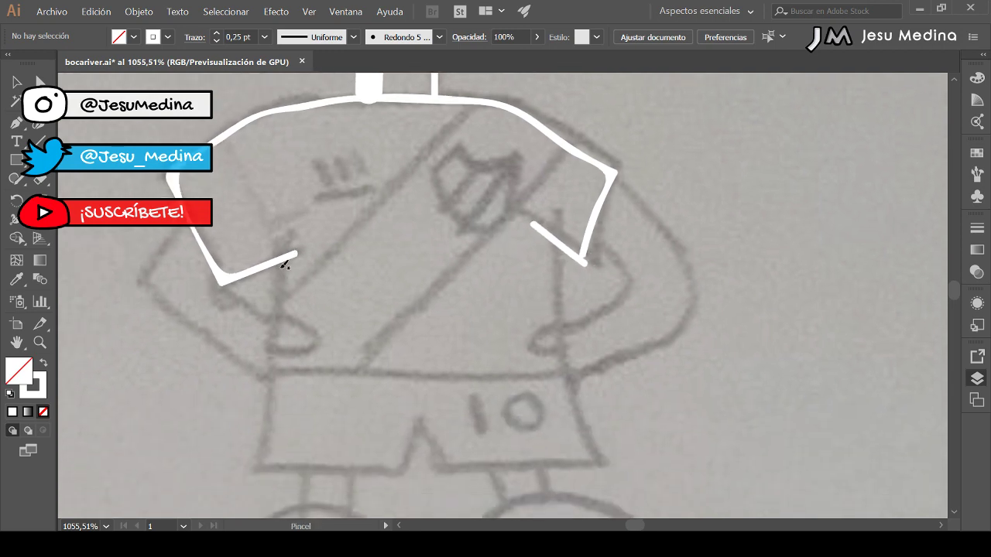
drag(285, 261, 276, 314)
mouse_move(229, 283)
mouse_down()
mouse_move(299, 323)
mouse_move(312, 346)
mouse_move(267, 348)
mouse_move(269, 376)
mouse_move(179, 322)
mouse_move(147, 289)
mouse_move(149, 269)
mouse_move(192, 219)
mouse_up()
mouse_move(271, 377)
mouse_down()
mouse_move(259, 469)
mouse_move(400, 471)
mouse_move(420, 420)
mouse_move(458, 466)
mouse_move(599, 457)
mouse_move(567, 355)
mouse_move(544, 352)
mouse_move(538, 333)
mouse_move(626, 298)
mouse_move(622, 268)
mouse_move(589, 236)
mouse_up()
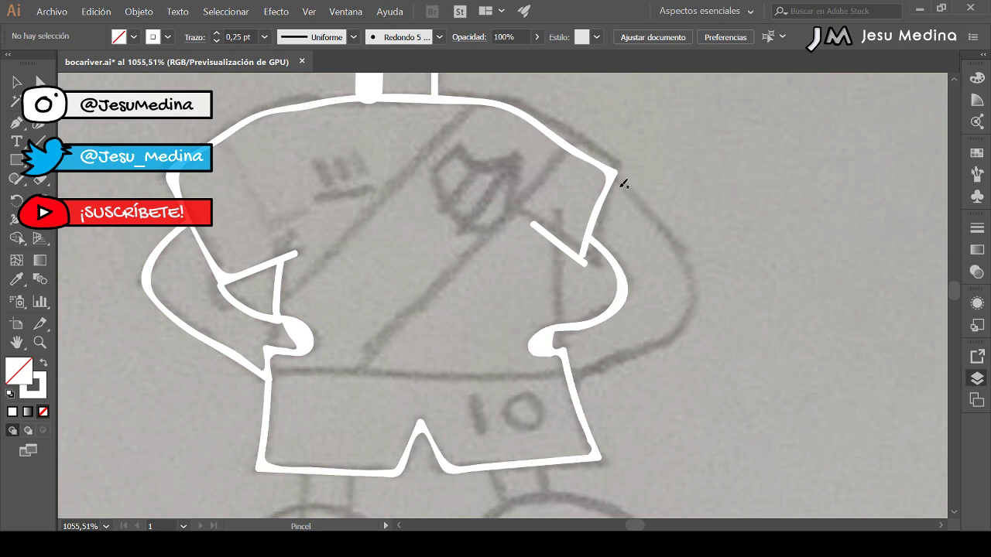
- Paint the outer edge of the right arm from sleeve to waist, and the waistline across the top of the shorts
drag(622, 184, 674, 271)
drag(650, 338, 567, 376)
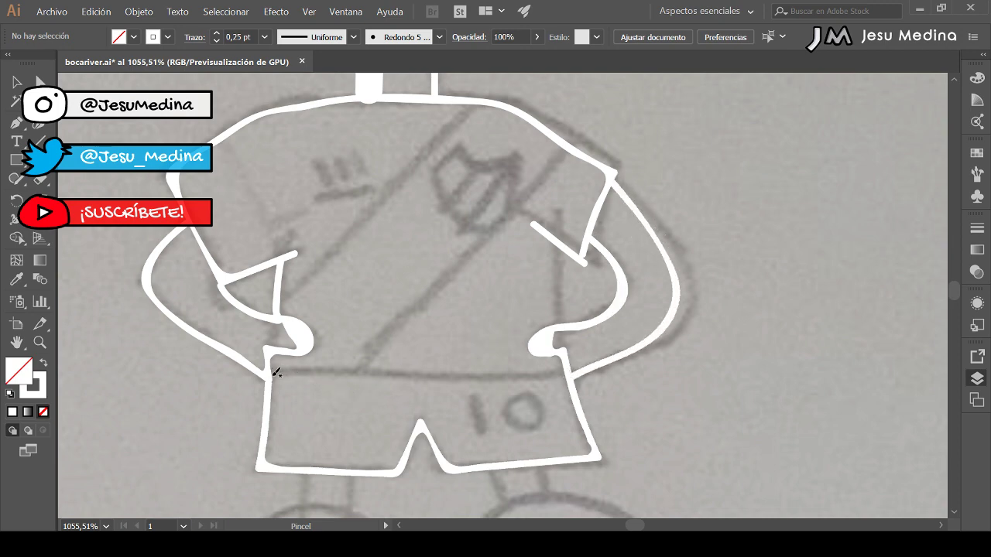
drag(276, 373, 573, 370)
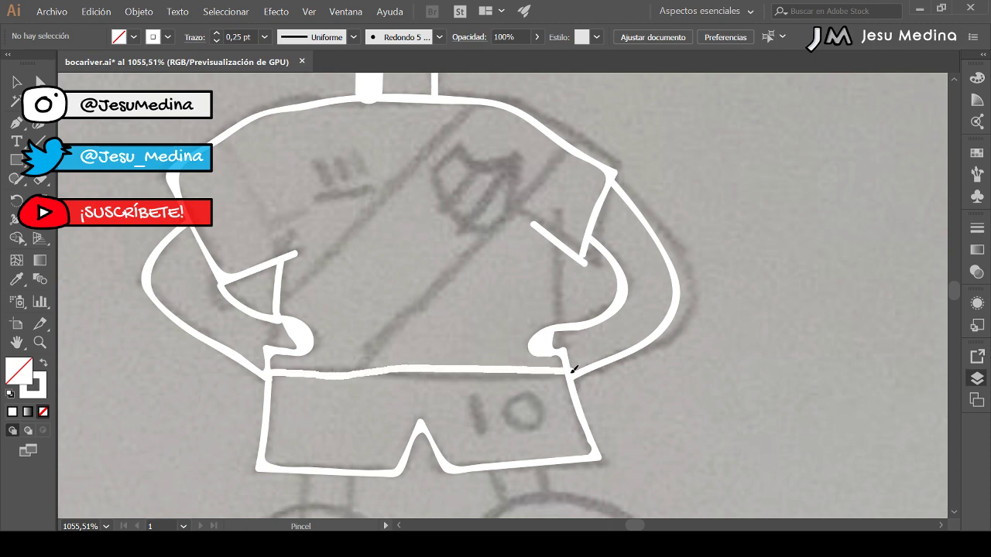
- Draw the two straight diagonal edges of the shirt's sash with the Pen tool
key(p)
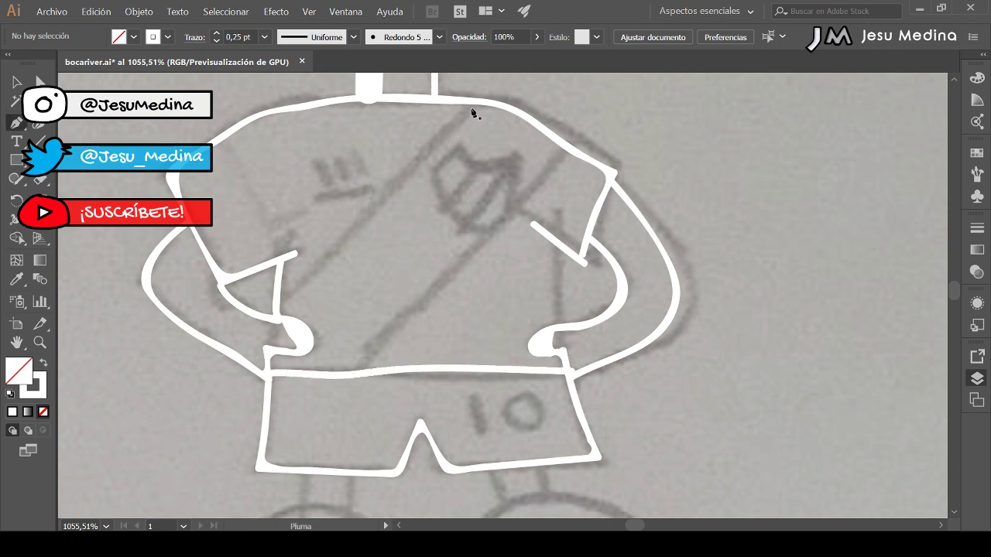
click(480, 103)
drag(275, 308, 315, 308)
key(Escape)
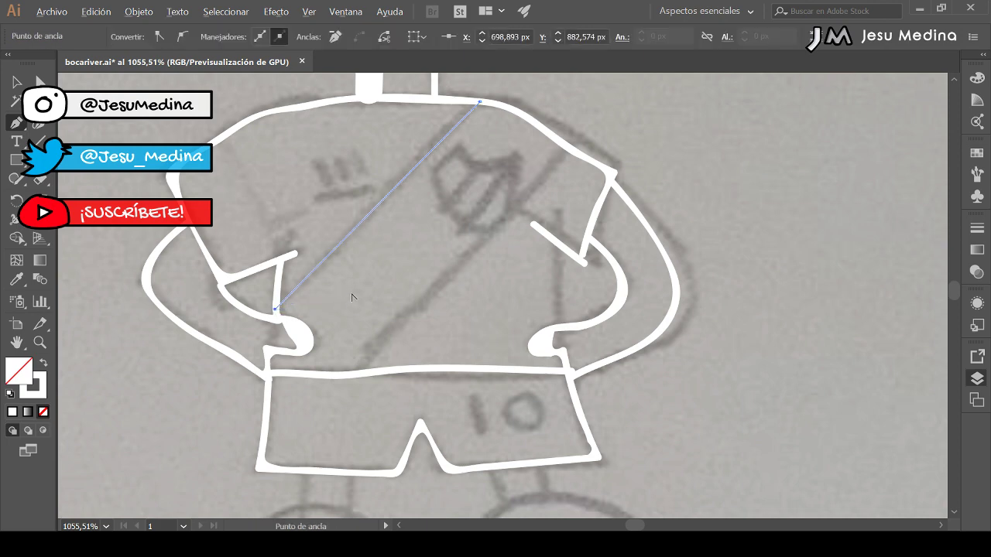
click(360, 374)
click(568, 153)
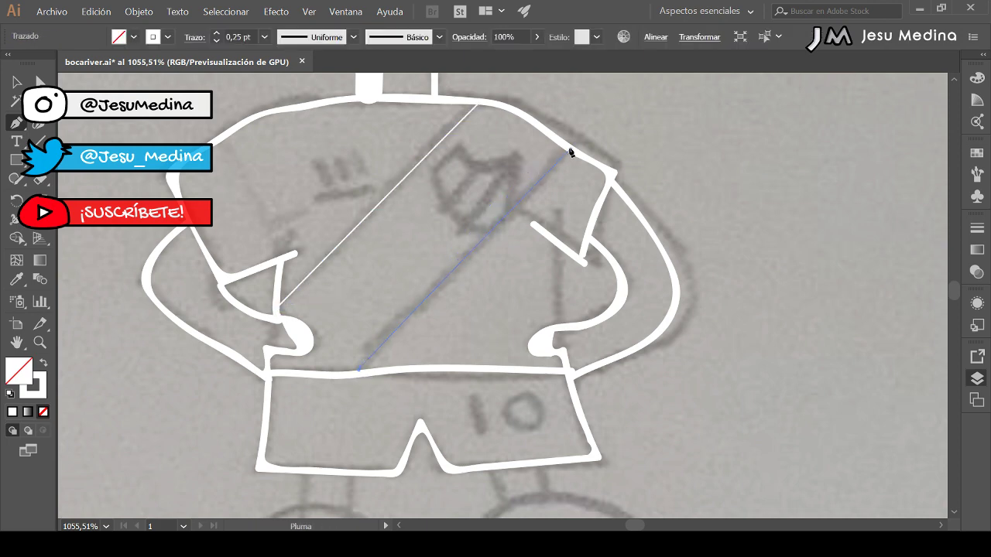
- Trace the closed outline of the shield-shaped crest on the chest with the Pen tool
drag(460, 152, 438, 172)
drag(466, 227, 493, 228)
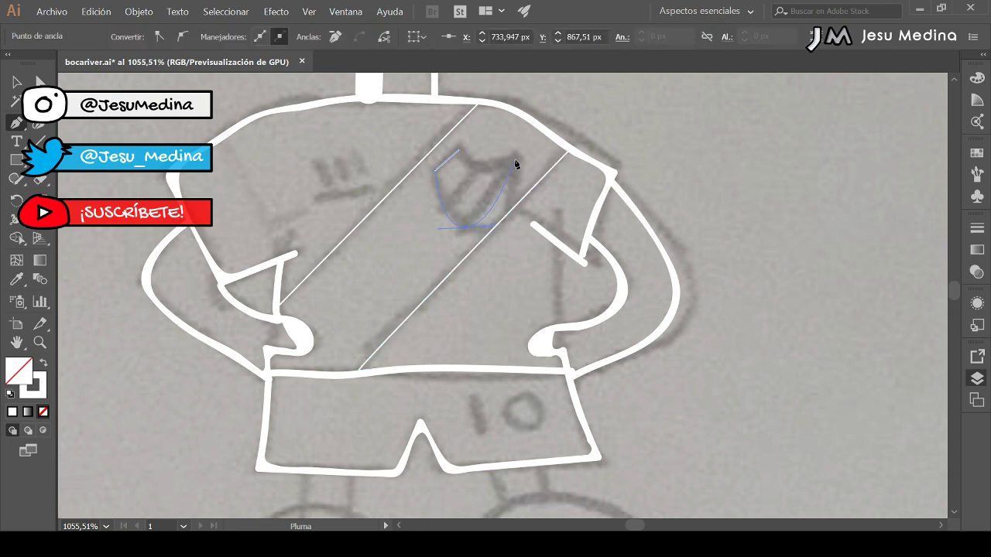
drag(515, 161, 472, 171)
click(470, 166)
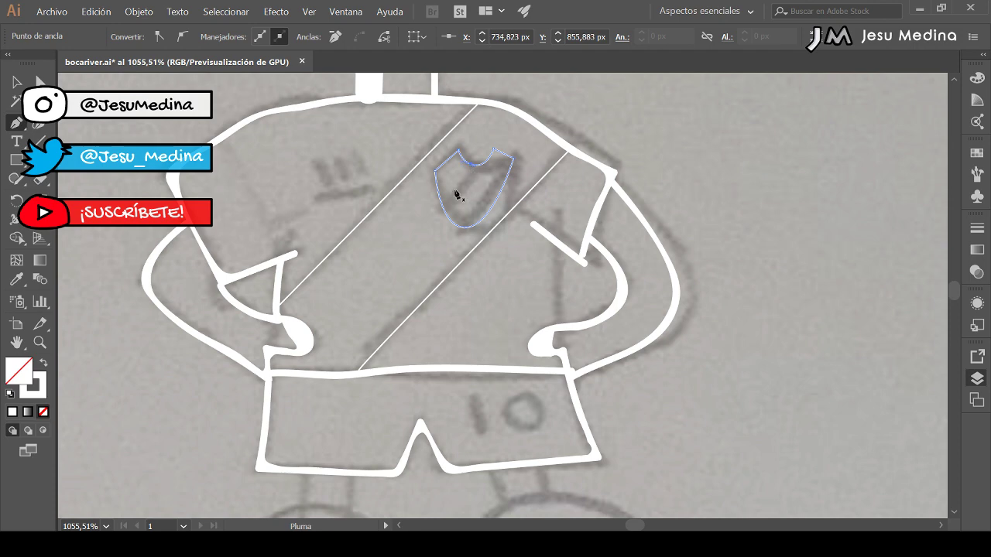
- Draw two straight diagonal lines inside the crest with the Pen tool to form its band
click(446, 209)
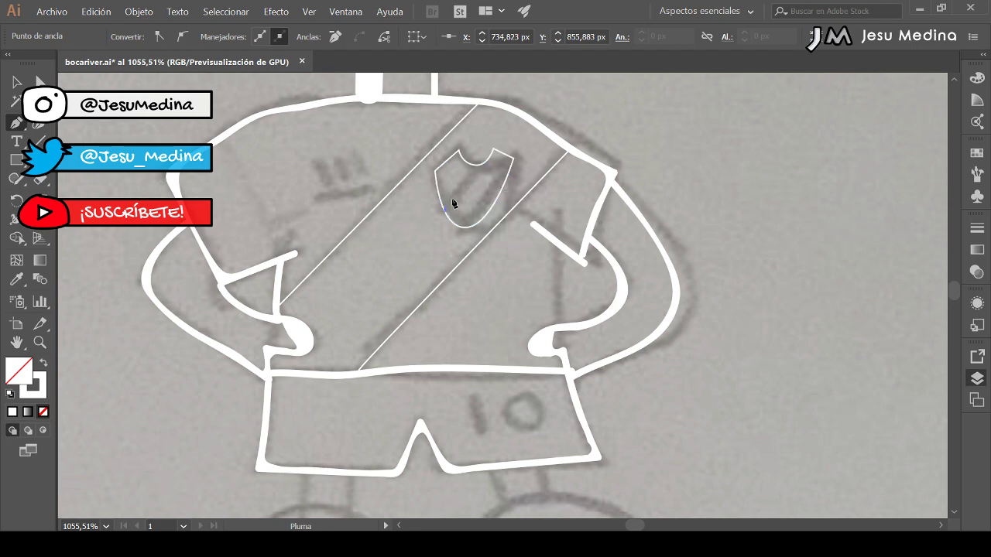
click(474, 165)
alt+click(474, 165)
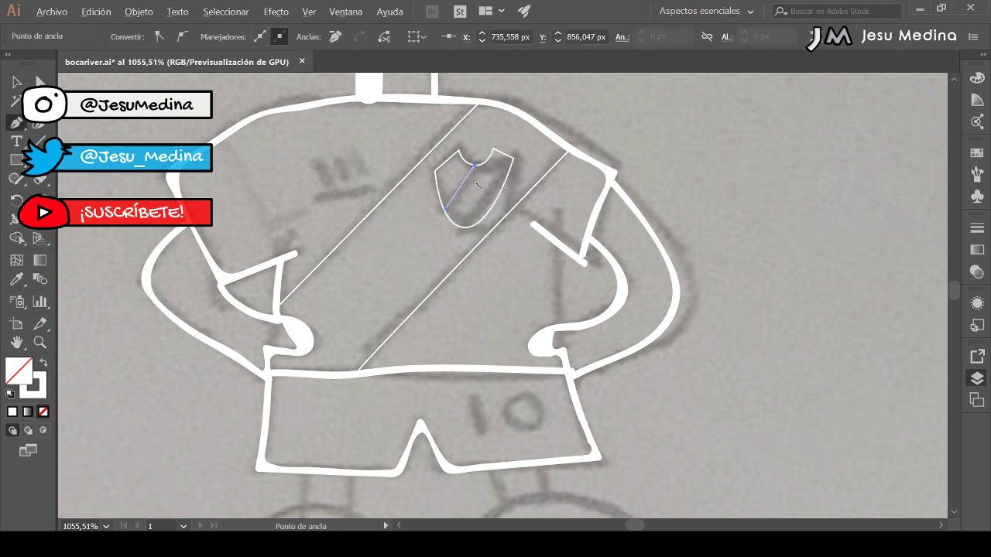
click(459, 226)
ctrl+click(507, 160)
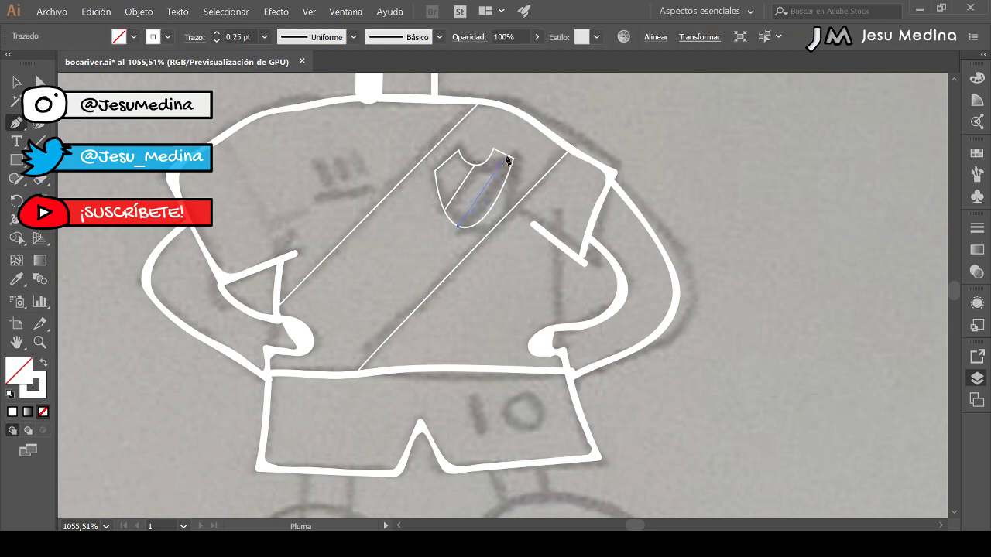
ctrl+click(506, 158)
- Paint the chest logo's three short stripes with the Paintbrush, setting the stroke to 0.25 pt after the first stripe
key(b)
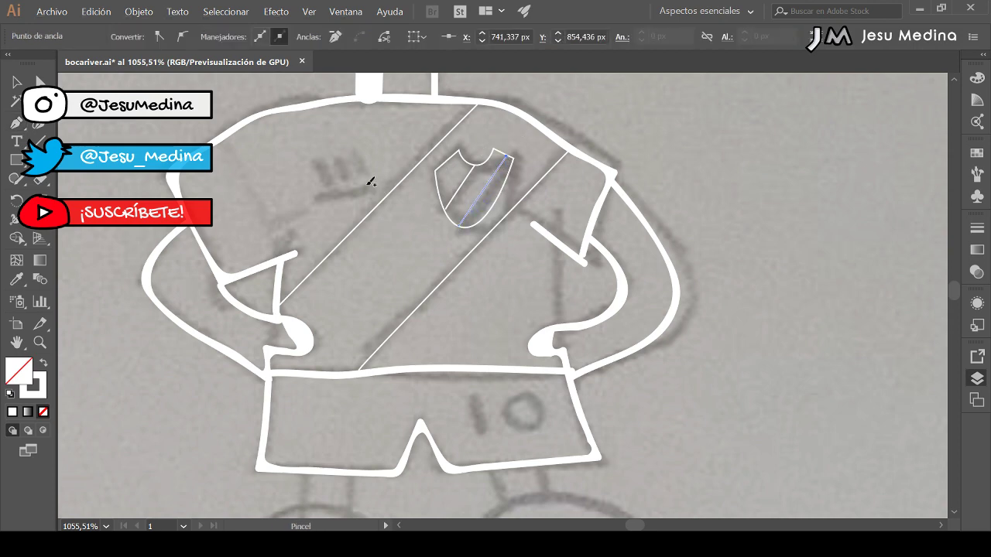
drag(326, 168, 324, 183)
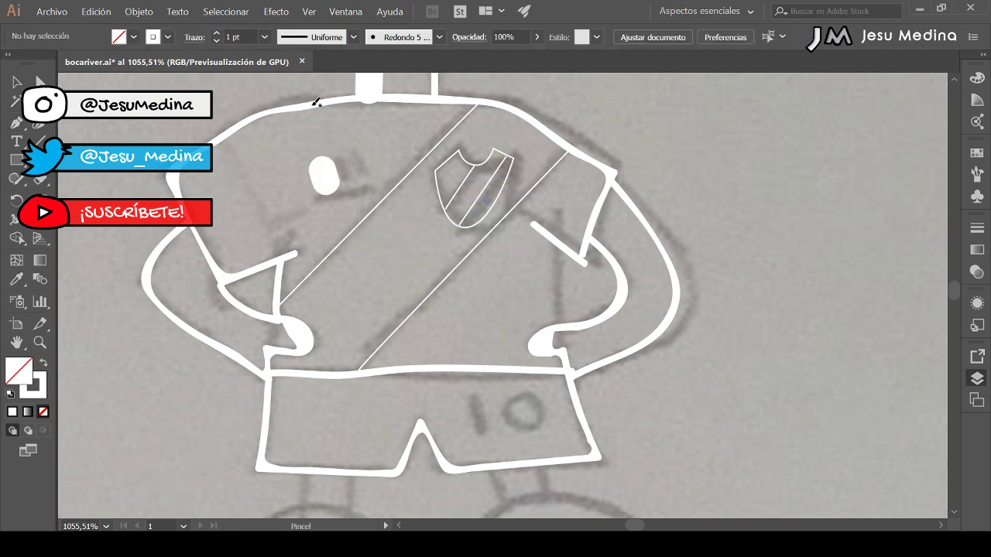
click(217, 41)
click(217, 42)
click(217, 42)
mouse_move(361, 152)
mouse_down()
mouse_move(357, 178)
mouse_move(340, 188)
mouse_up()
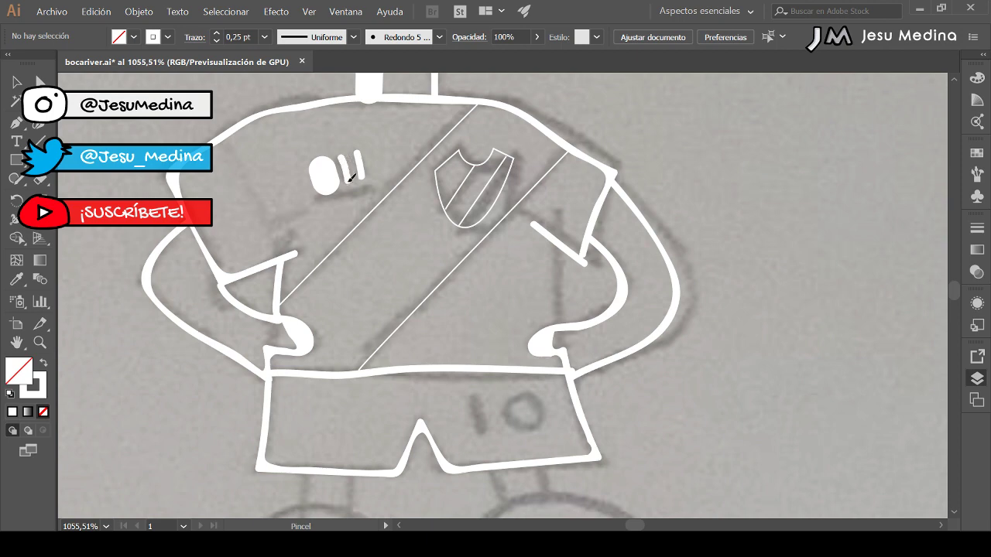
- Set the chest logo's thick leftmost stripe to a 0.25 pt stroke and paint the horizontal line beneath the three stripes
key(v)
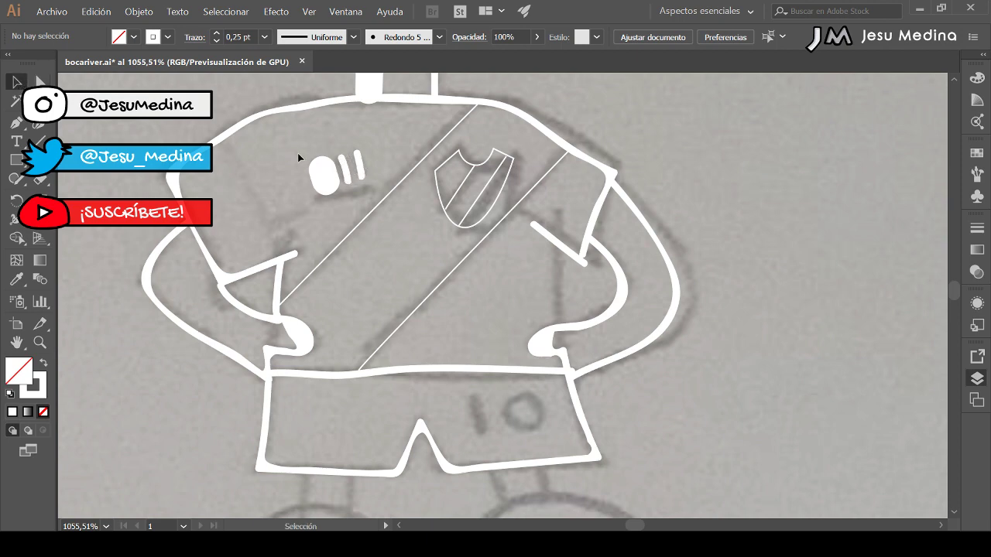
click(321, 172)
click(219, 40)
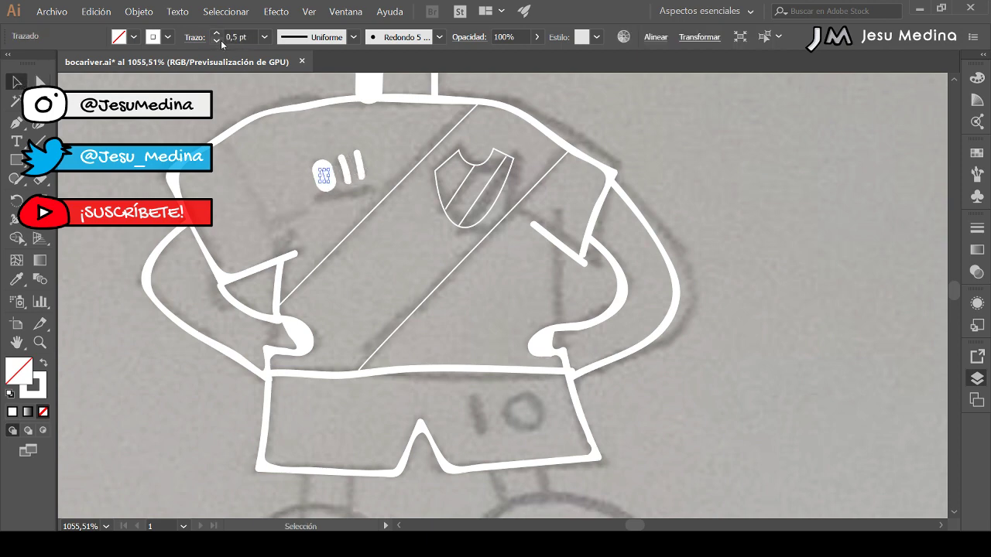
click(219, 40)
click(220, 40)
key(b)
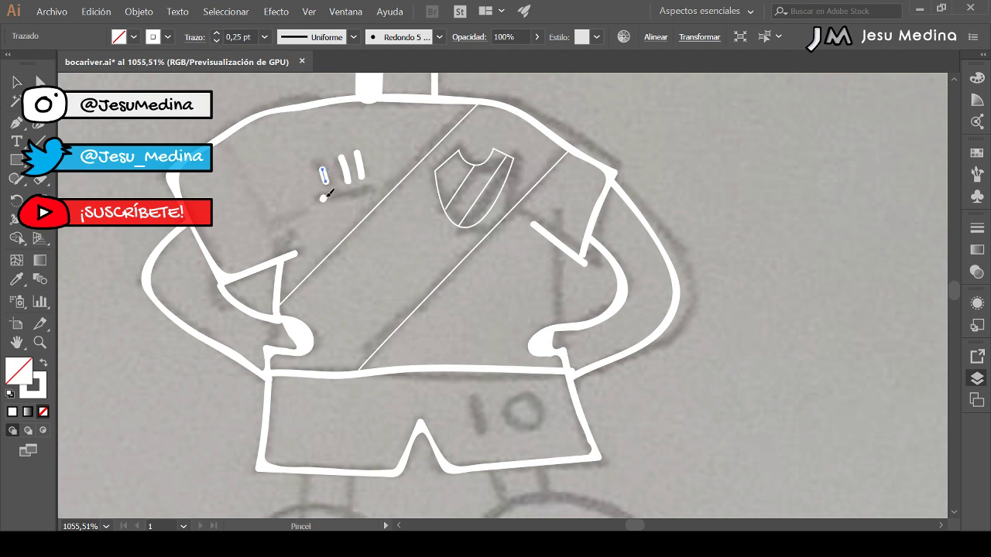
drag(324, 197, 369, 196)
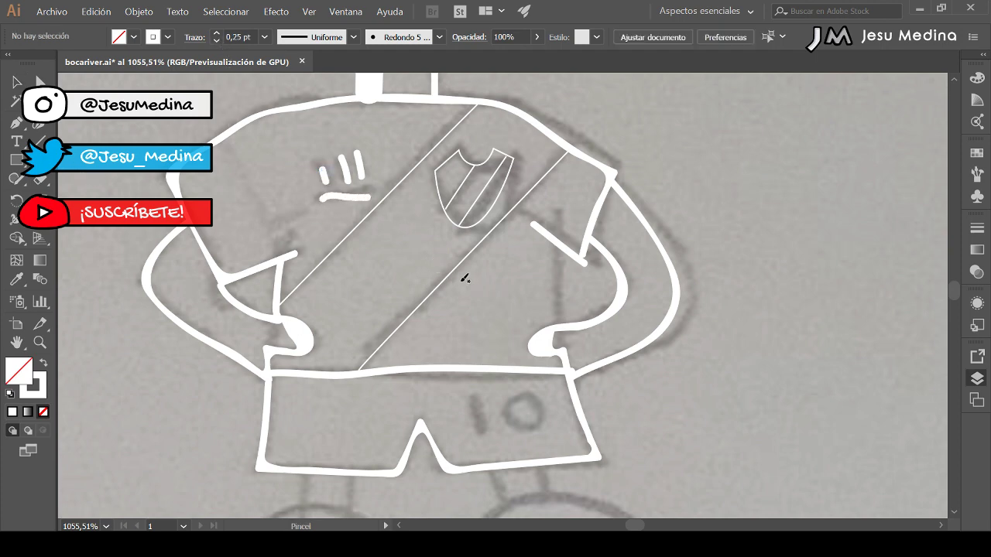
- Paint the number 10 on the shorts and the two lines of the right-hand leg with the Paintbrush
scroll(465, 279, down, 3)
drag(462, 293, 466, 334)
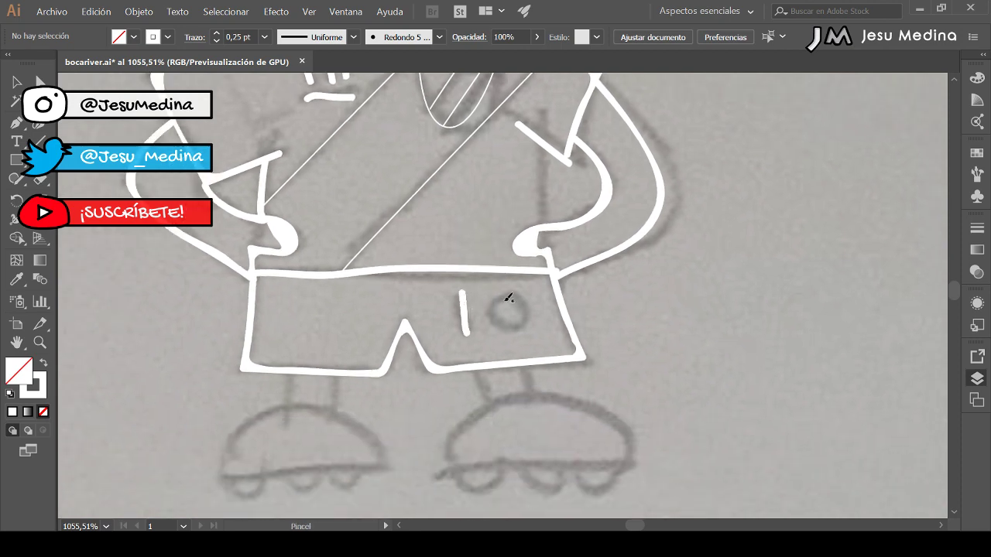
mouse_move(508, 297)
mouse_down()
mouse_move(517, 327)
mouse_move(514, 297)
mouse_up()
drag(482, 370, 488, 401)
drag(522, 363, 531, 390)
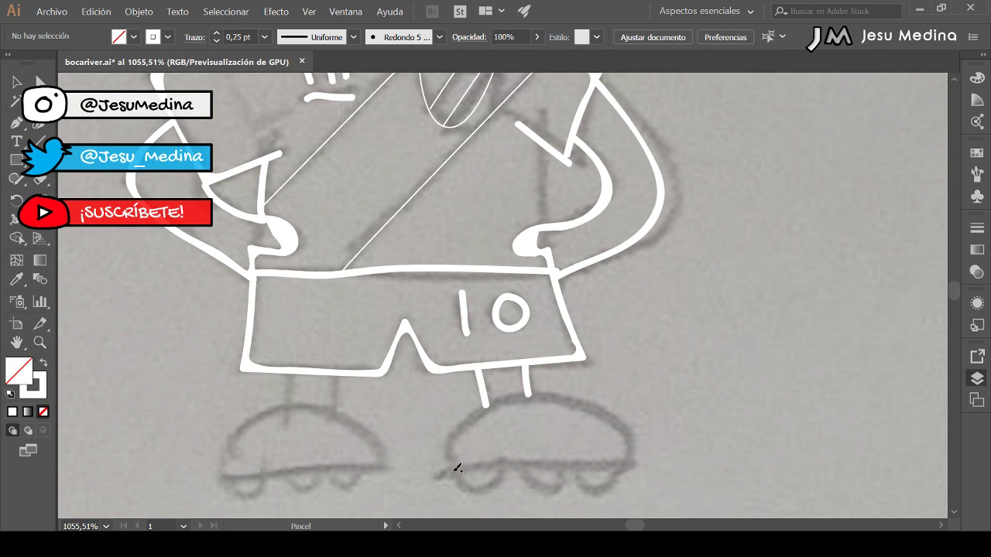
- Paint the right-hand boot over the sketch: its domed upper, sole line and three round studs
mouse_move(454, 469)
mouse_down()
mouse_move(472, 412)
mouse_move(518, 395)
mouse_move(612, 419)
mouse_move(627, 466)
mouse_up()
drag(461, 468, 629, 469)
mouse_move(455, 469)
mouse_down()
mouse_move(502, 482)
mouse_move(505, 467)
mouse_move(527, 467)
mouse_move(537, 487)
mouse_move(577, 464)
mouse_move(625, 466)
mouse_up()
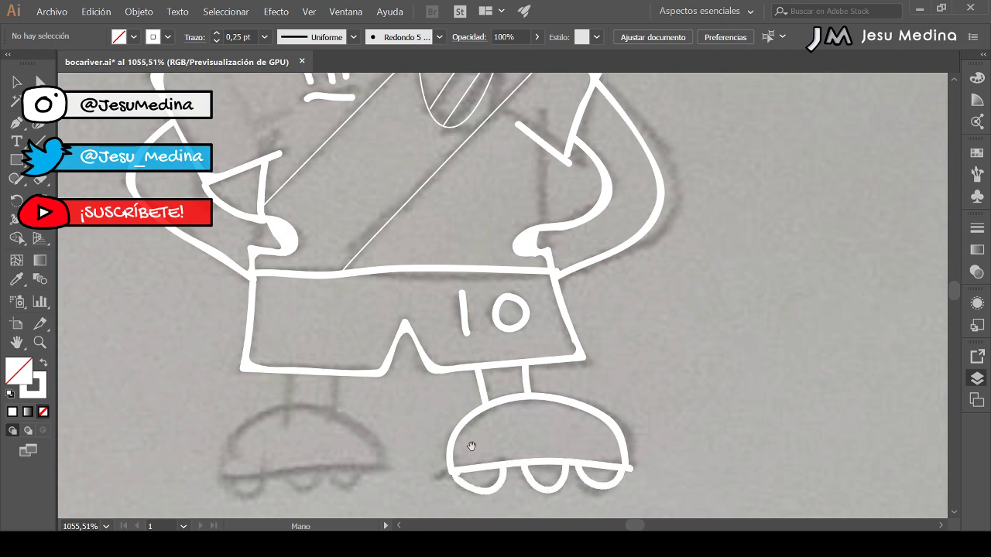
- Paint the left-hand leg's two lines and its boot with domed upper, sole line and three studs
scroll(405, 398, left, 3)
scroll(405, 398, down, 1)
drag(360, 355, 360, 390)
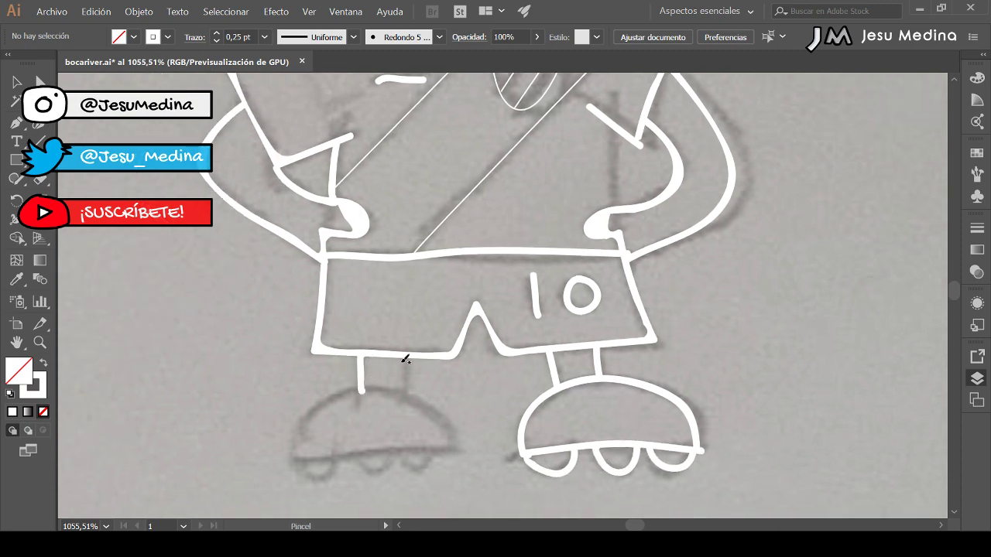
drag(404, 356, 405, 397)
mouse_move(299, 460)
mouse_down()
mouse_move(327, 399)
mouse_move(360, 393)
mouse_move(398, 394)
mouse_move(434, 415)
mouse_move(455, 453)
mouse_up()
drag(304, 461, 456, 453)
mouse_move(304, 462)
mouse_down()
mouse_move(375, 460)
mouse_move(363, 459)
mouse_move(366, 470)
mouse_move(419, 460)
mouse_move(421, 471)
mouse_move(449, 462)
mouse_up()
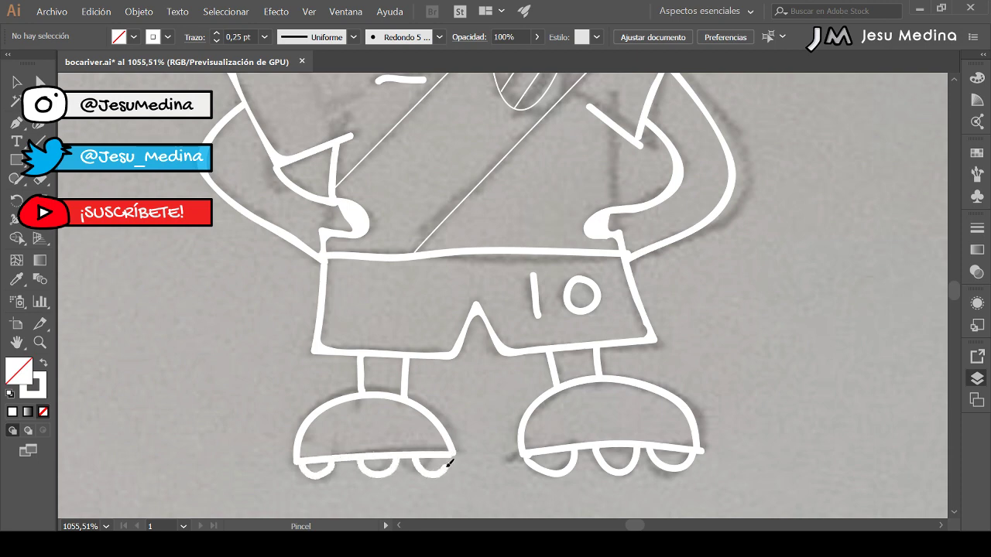
- Paint the shirt's missing side line between the right-hand sleeve and the hand
drag(473, 204, 425, 450)
drag(524, 405, 503, 368)
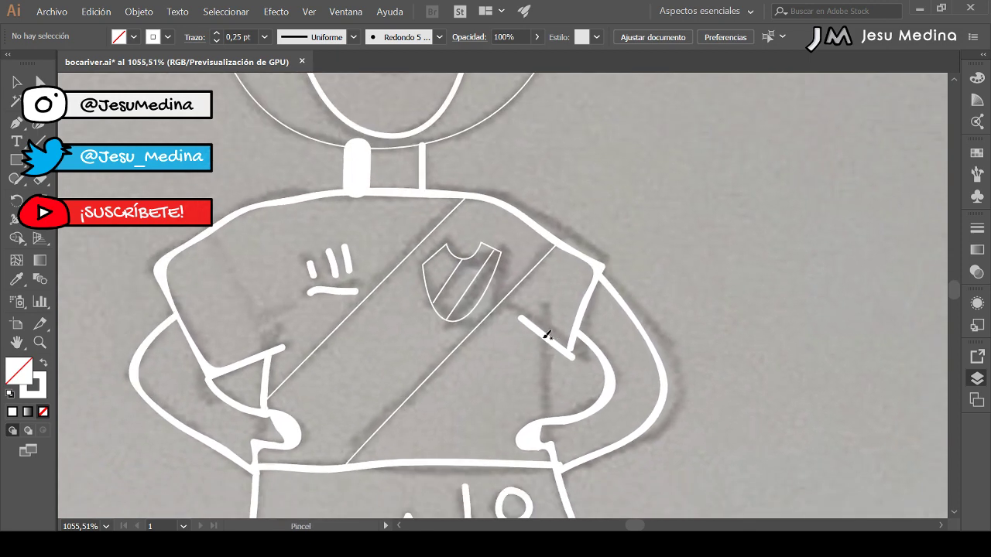
drag(547, 334, 552, 418)
- Select all the outlines of the number 10 player and give them a black stroke with the Básico brush
key(z)
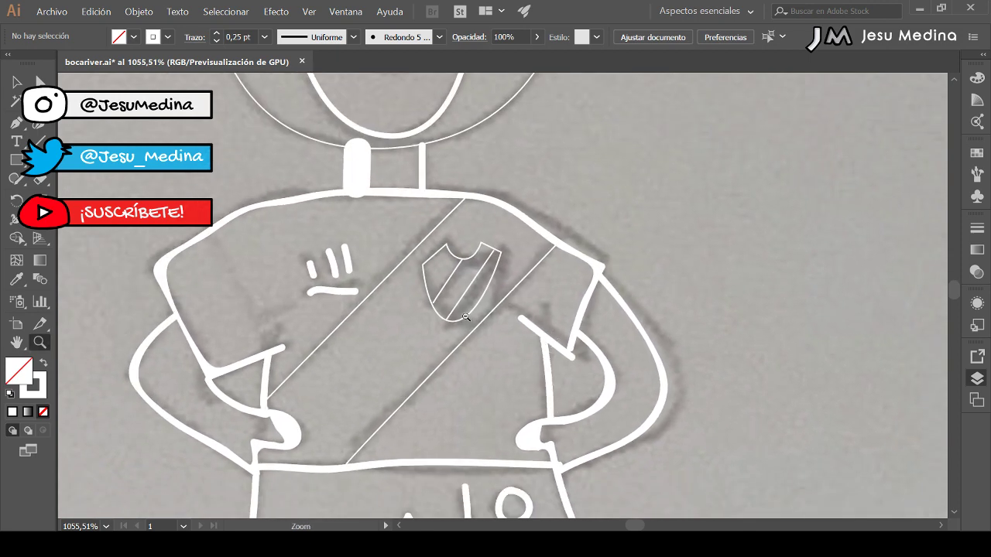
alt+click(466, 316)
alt+click(466, 316)
alt+click(466, 317)
alt+click(466, 317)
drag(468, 251, 413, 260)
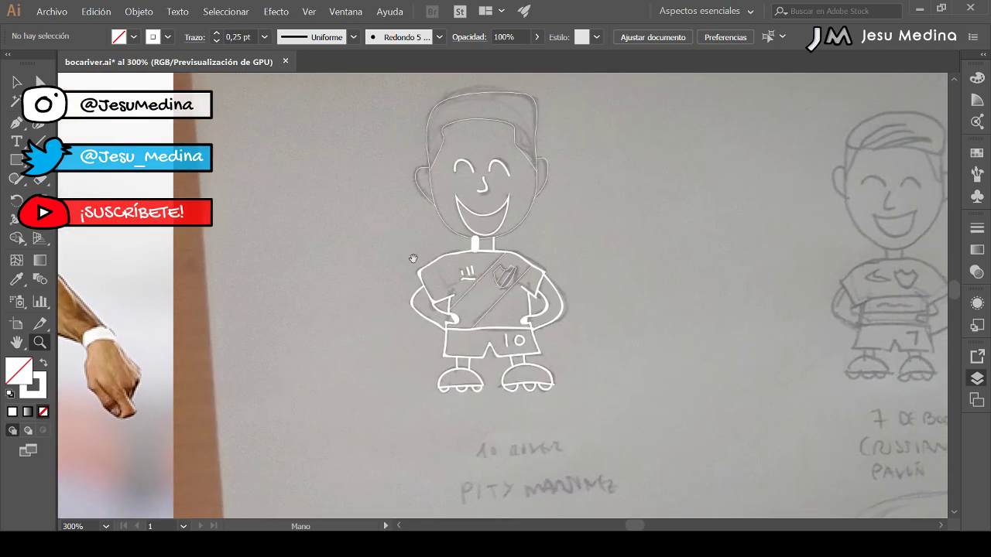
click(17, 83)
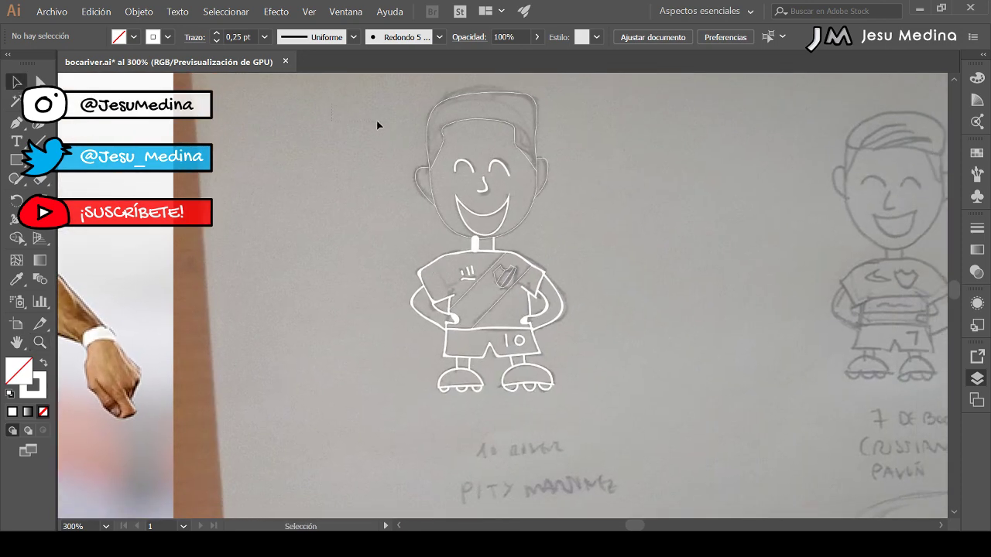
drag(376, 120, 630, 397)
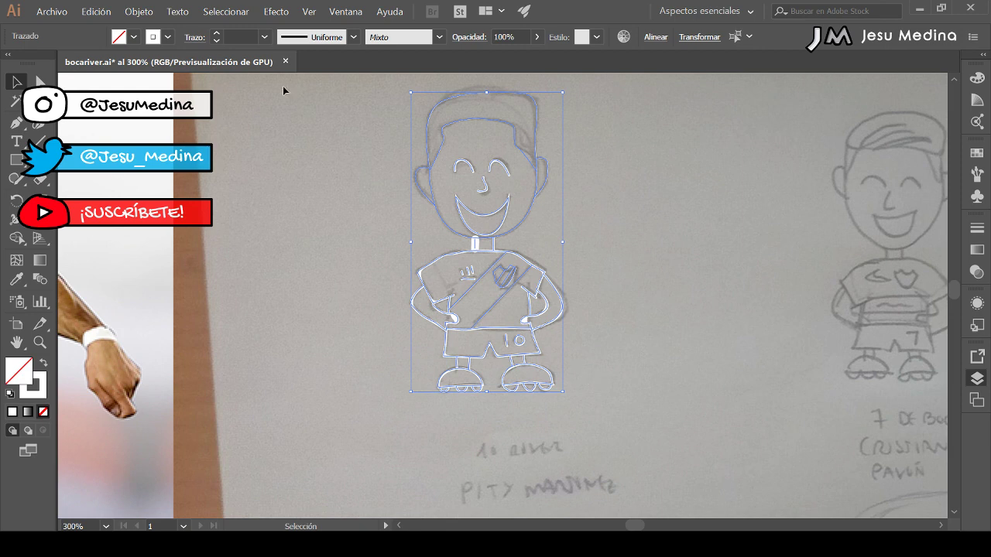
click(166, 38)
click(39, 68)
click(399, 42)
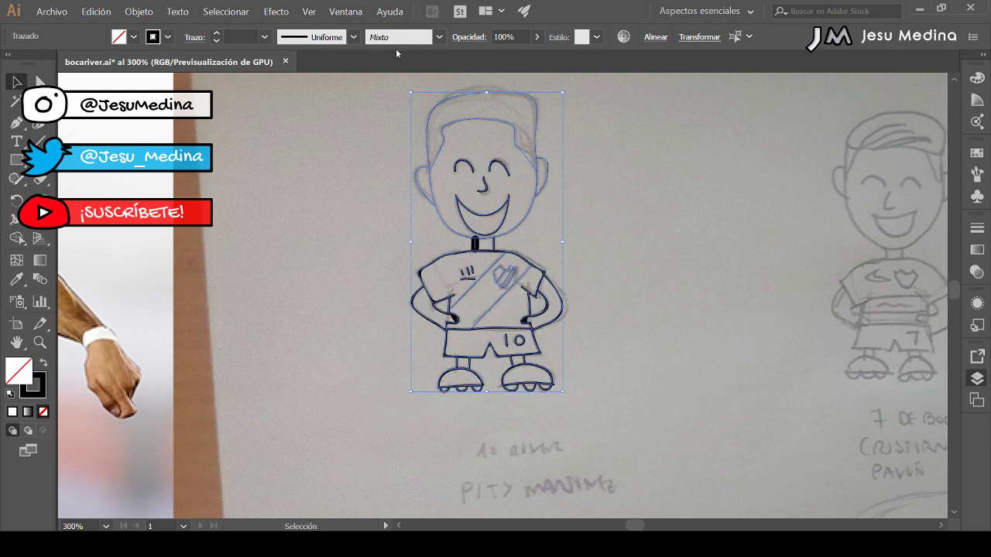
click(365, 120)
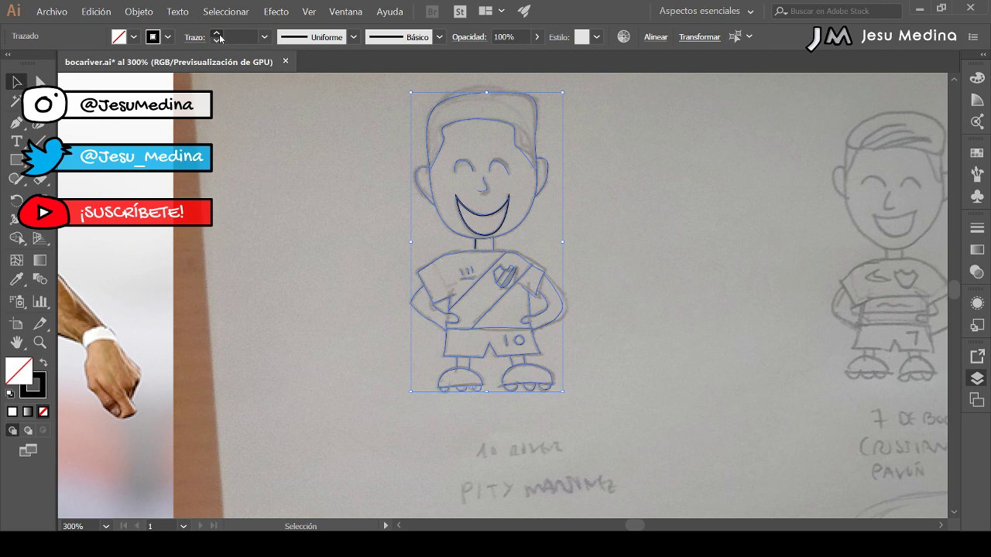
- Set the stroke weight of all the player's outlines to 2 pt and deselect them
click(220, 36)
click(219, 35)
click(219, 36)
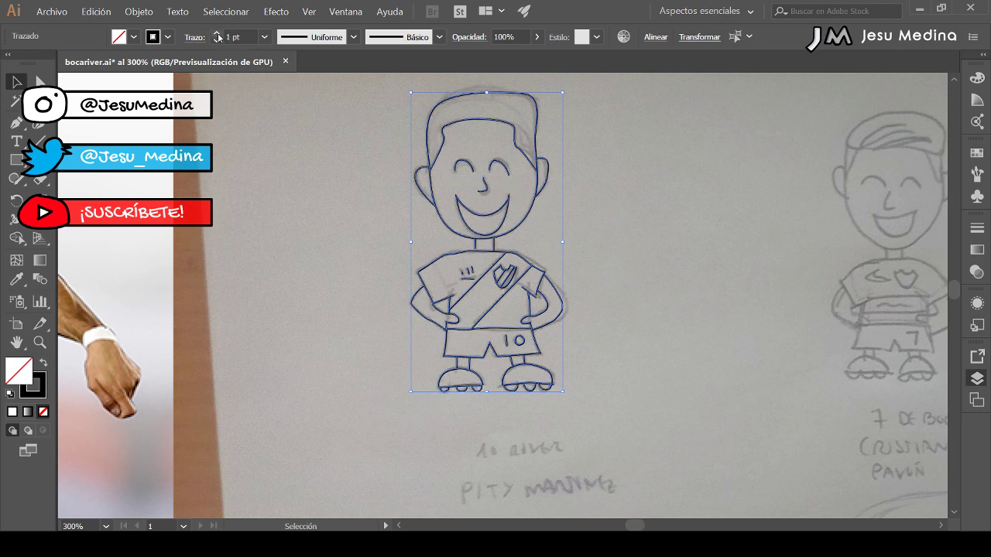
click(219, 36)
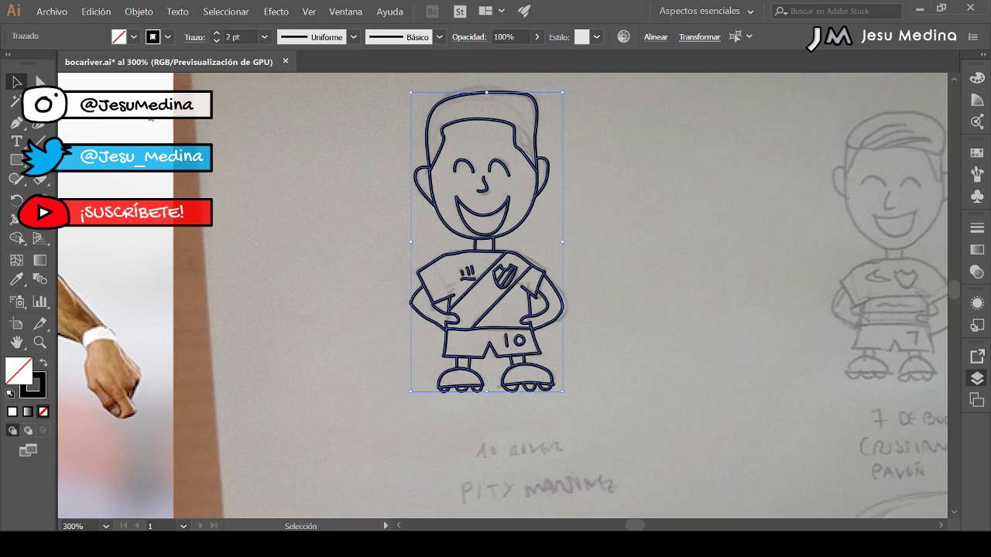
click(373, 230)
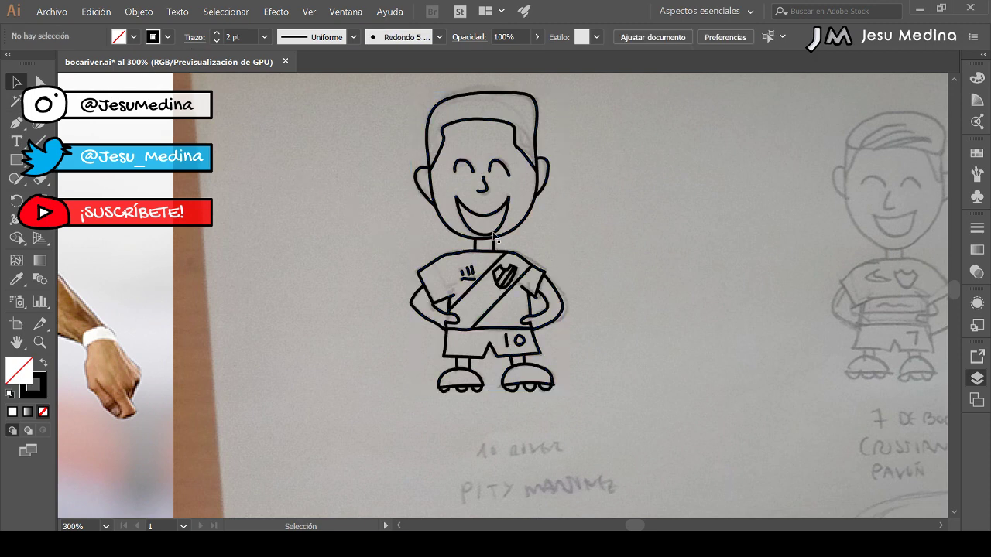
- Convert all the player's outlines into a single Live Paint group with the Live Paint Bucket
click(508, 361)
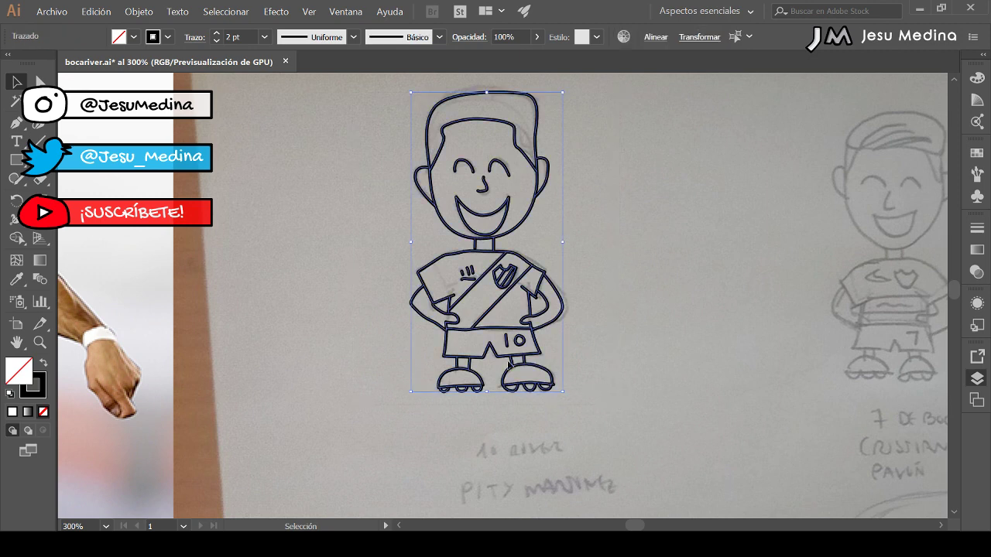
click(18, 239)
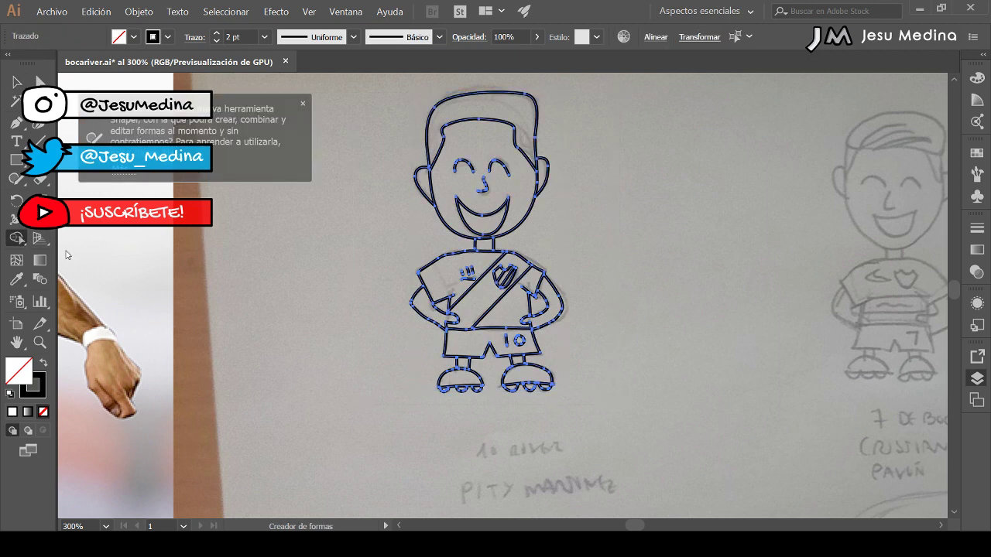
key(k)
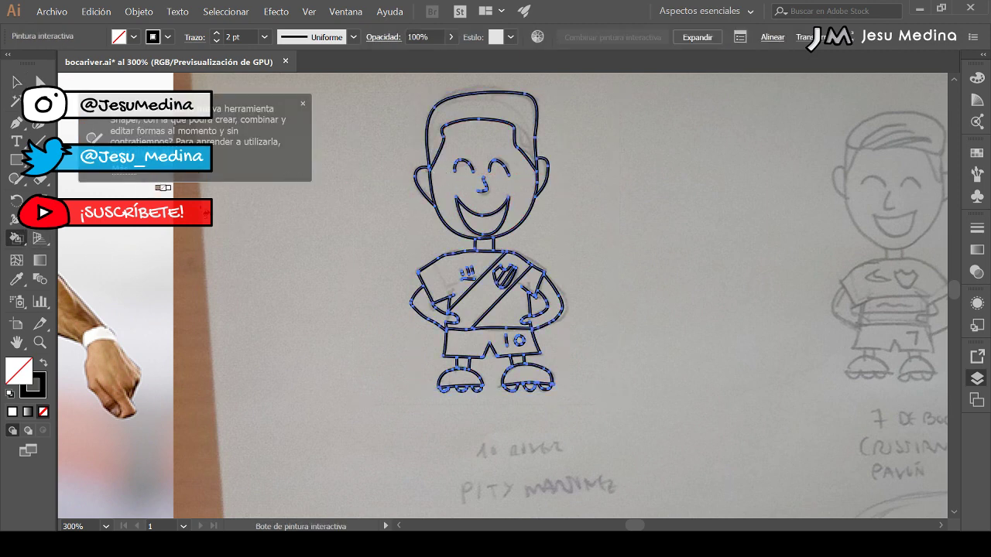
key(v)
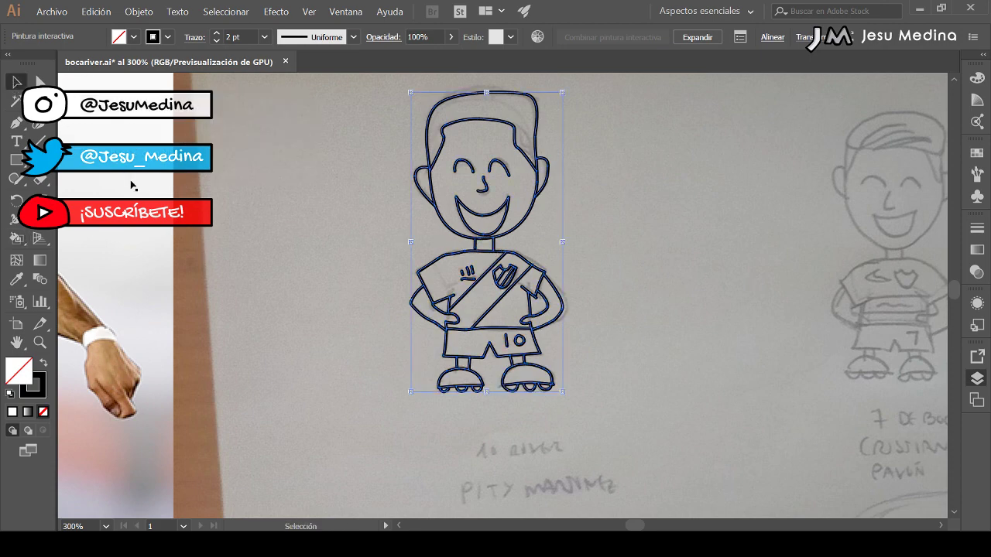
click(326, 264)
- Copy the finished weightlifter character group from lydiavalentin.ai and return to bocariver.ai
key(z)
alt+click(326, 263)
alt+click(319, 264)
alt+click(321, 265)
alt+click(325, 271)
key(space)
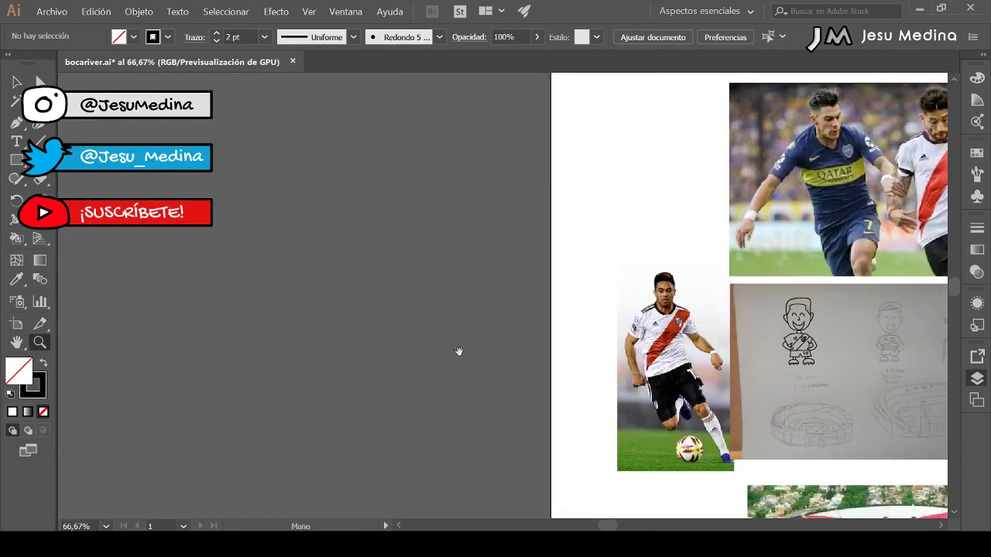
drag(524, 211, 223, 149)
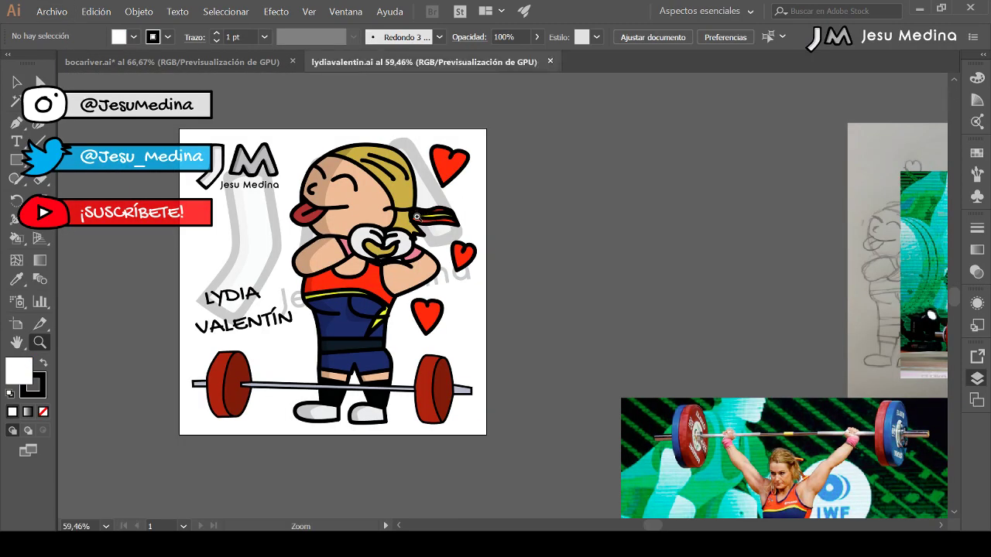
click(17, 81)
click(375, 205)
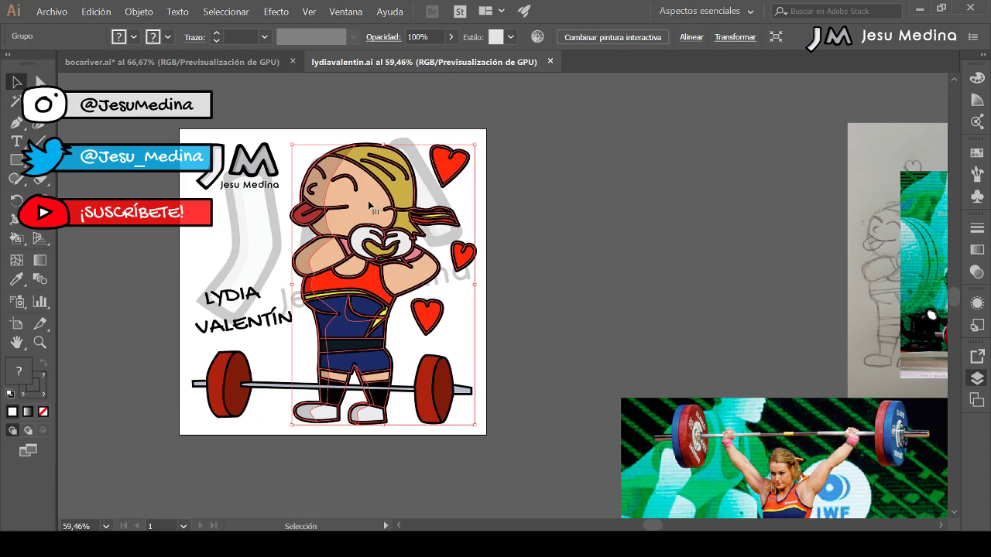
drag(489, 249, 343, 204)
click(160, 63)
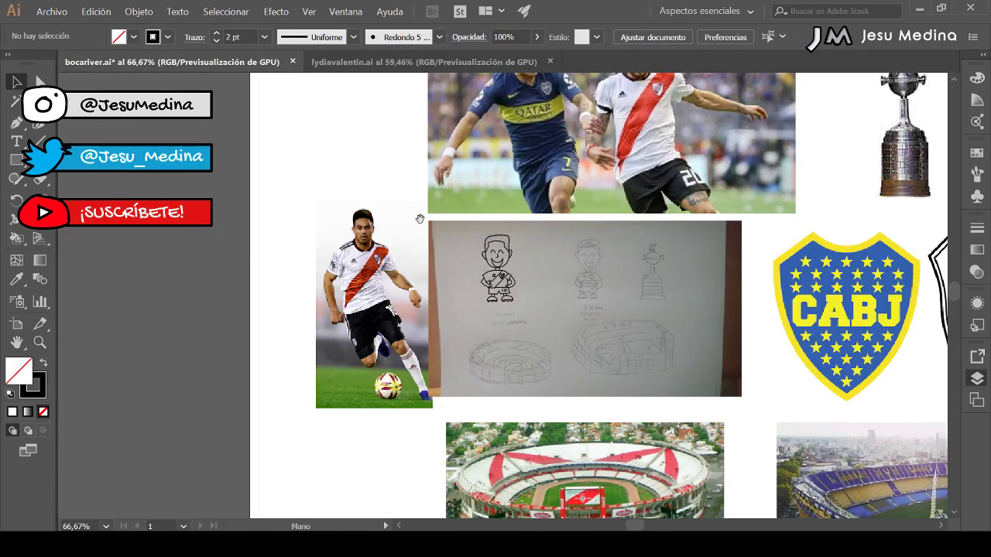
- Paste the copied character into bocariver.ai and move it beside the reference photos, across the artboard's left edge
drag(420, 218, 633, 394)
key(z)
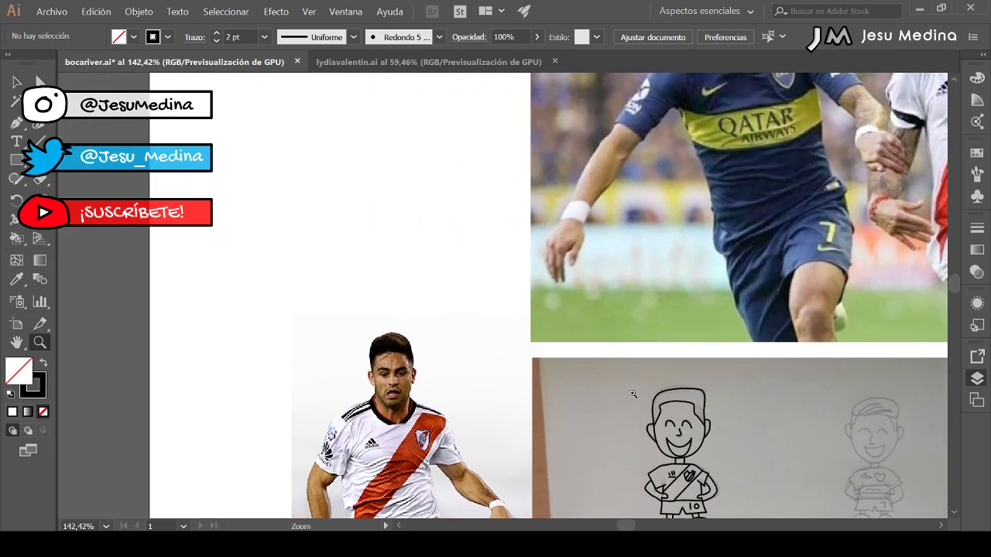
key(ctrl+v)
key(ctrl+minus)
key(ctrl+minus)
key(ctrl+minus)
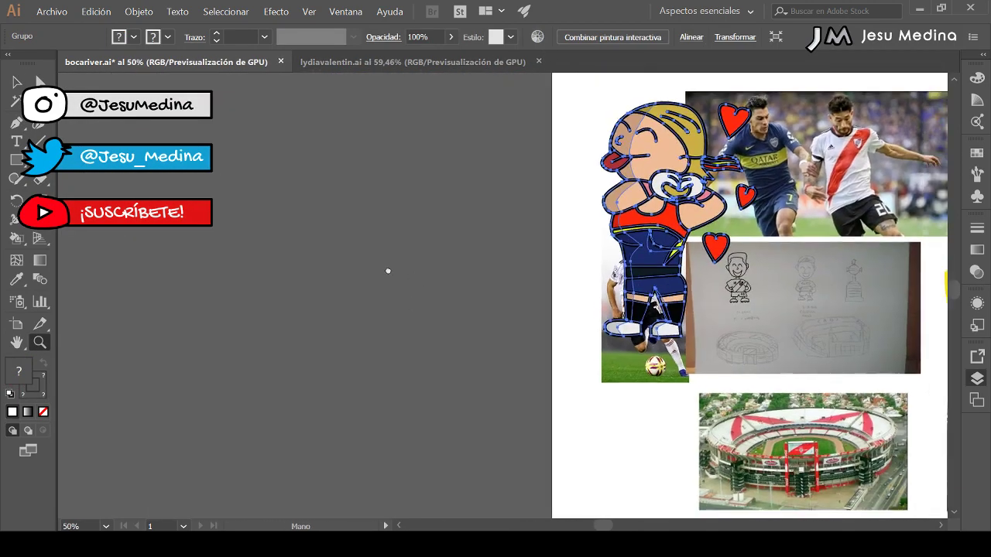
key(v)
drag(597, 226, 457, 247)
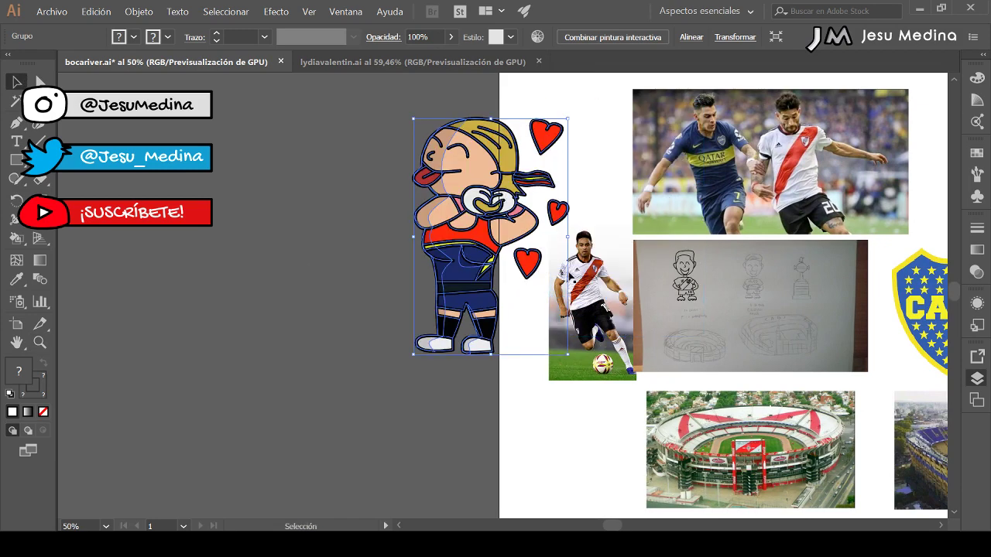
click(88, 255)
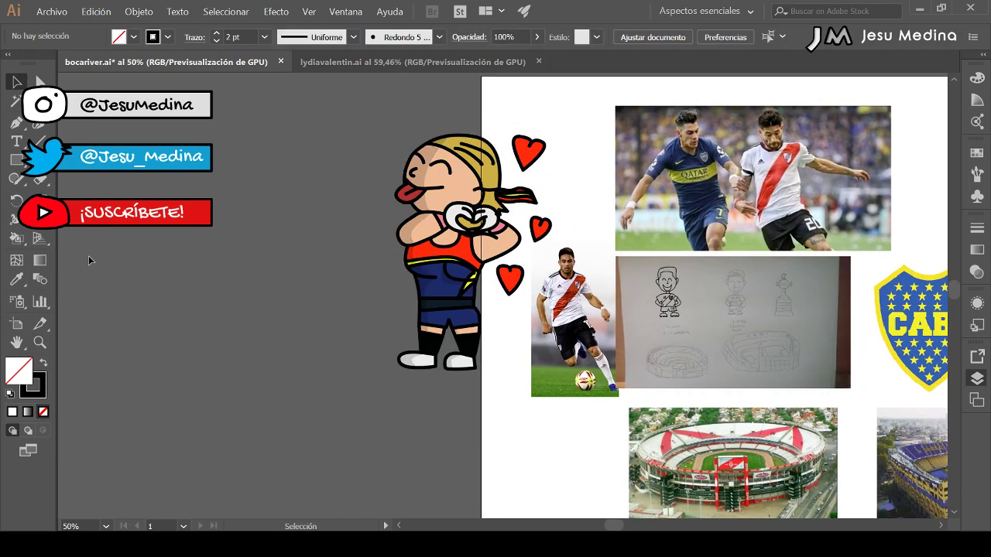
- Sample the skin tone from the pasted character's face as the fill colour with the Eyedropper
click(16, 279)
click(441, 194)
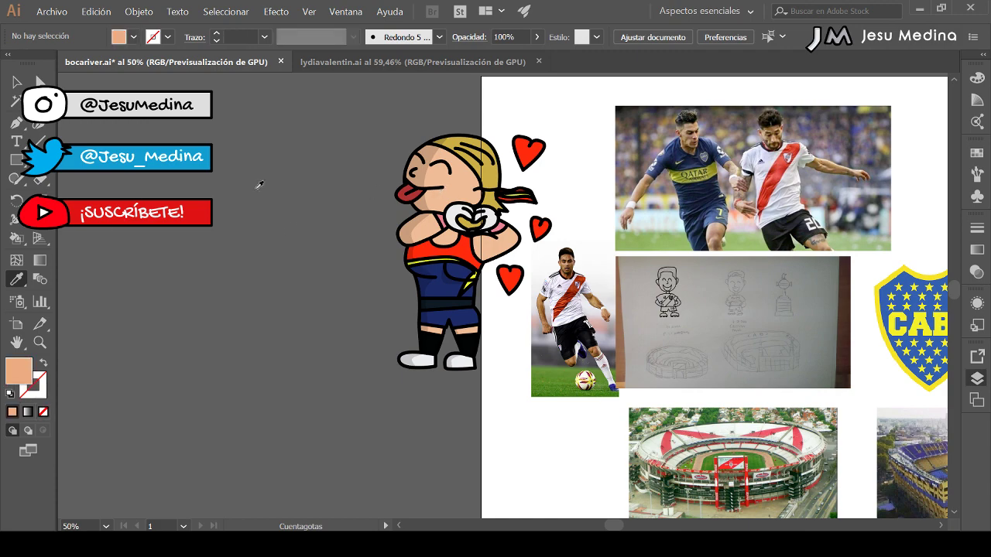
drag(571, 229, 346, 201)
key(z)
mouse_move(423, 243)
mouse_down()
mouse_move(546, 339)
mouse_move(600, 341)
mouse_up()
mouse_move(527, 307)
mouse_down()
mouse_move(401, 511)
mouse_move(384, 315)
mouse_up()
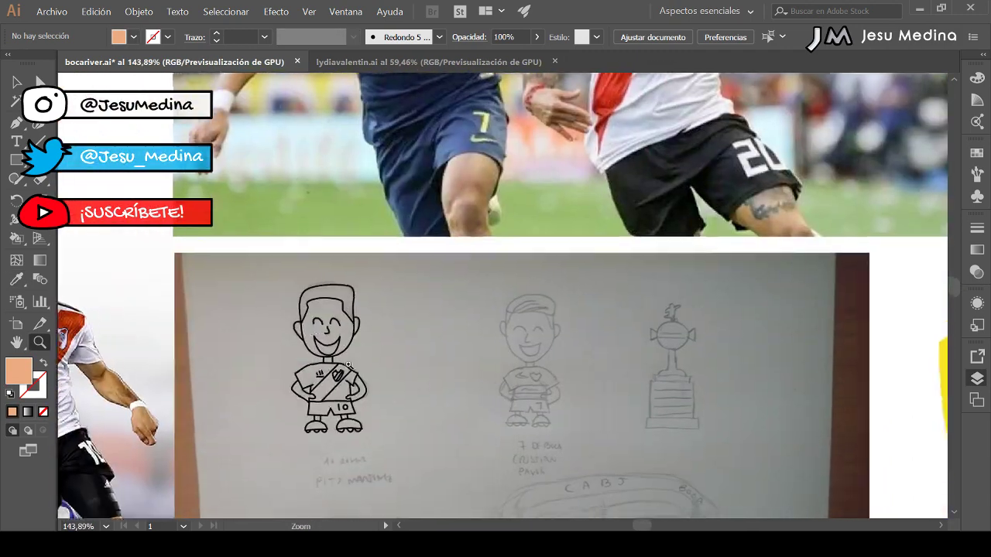
drag(301, 324, 426, 438)
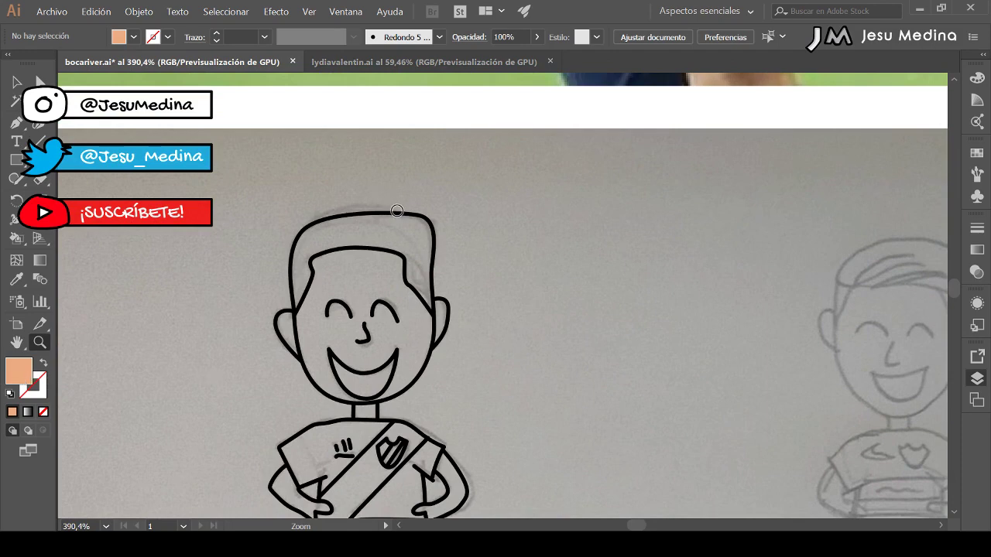
- Fill the player's face, both ears and neck with a darker brown skin tone using the Live Paint Bucket
click(16, 238)
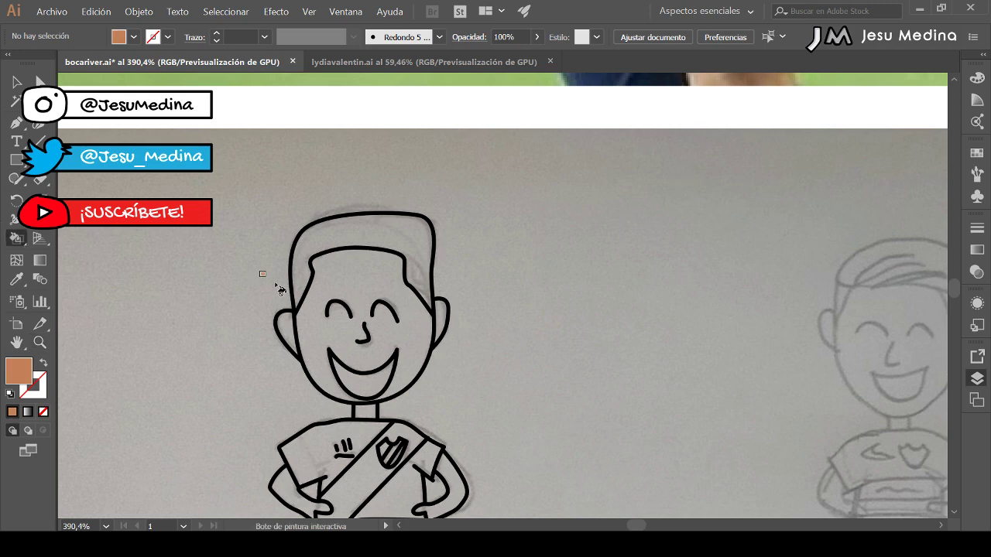
click(312, 326)
click(285, 332)
click(443, 320)
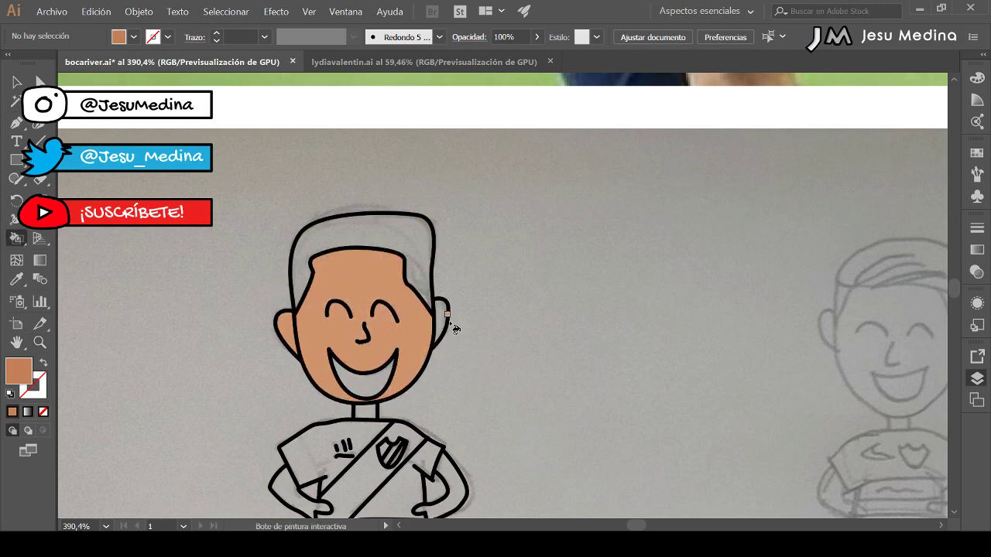
click(369, 412)
- Fill the player's arms, hands and legs with the same brown skin tone using the Live Paint Bucket
scroll(368, 412, down, 5)
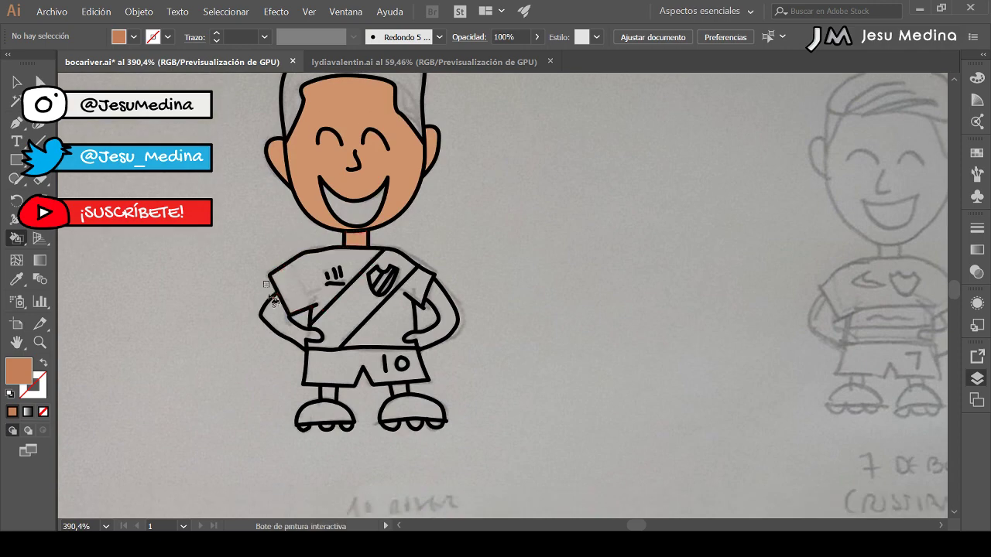
click(443, 317)
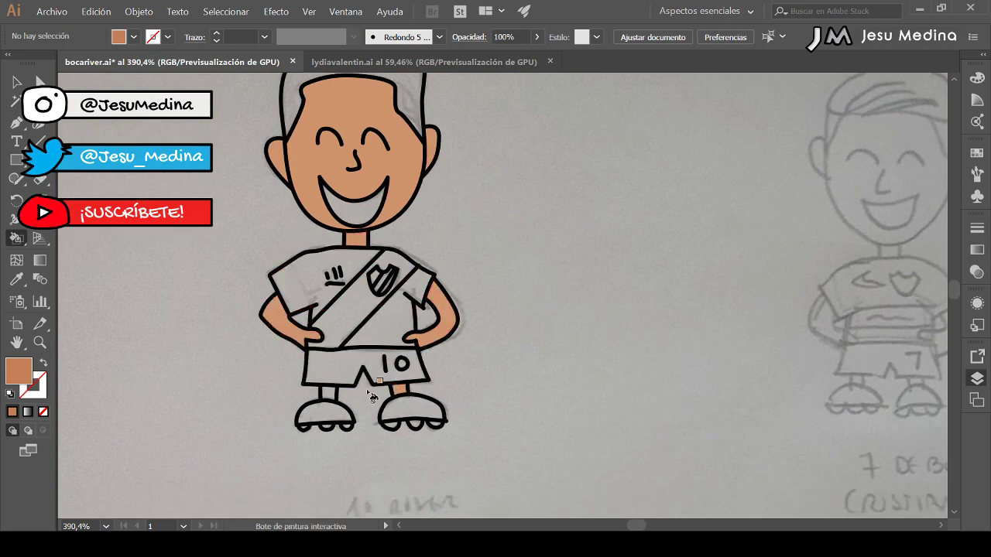
key(z)
alt+click(493, 314)
alt+click(493, 313)
drag(520, 237, 444, 380)
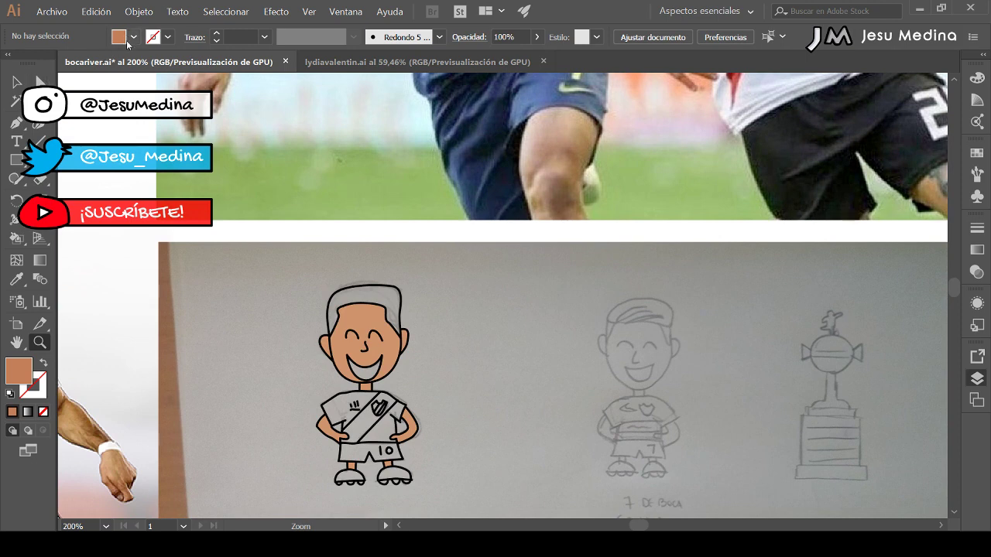
- Fill the River player's smiling mouth with white using the Live Paint Bucket
click(31, 66)
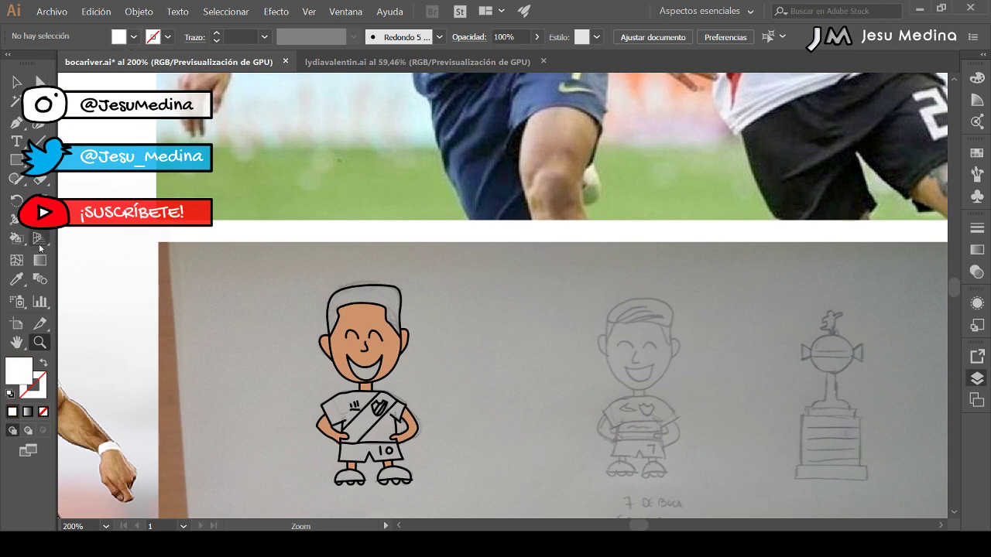
click(16, 237)
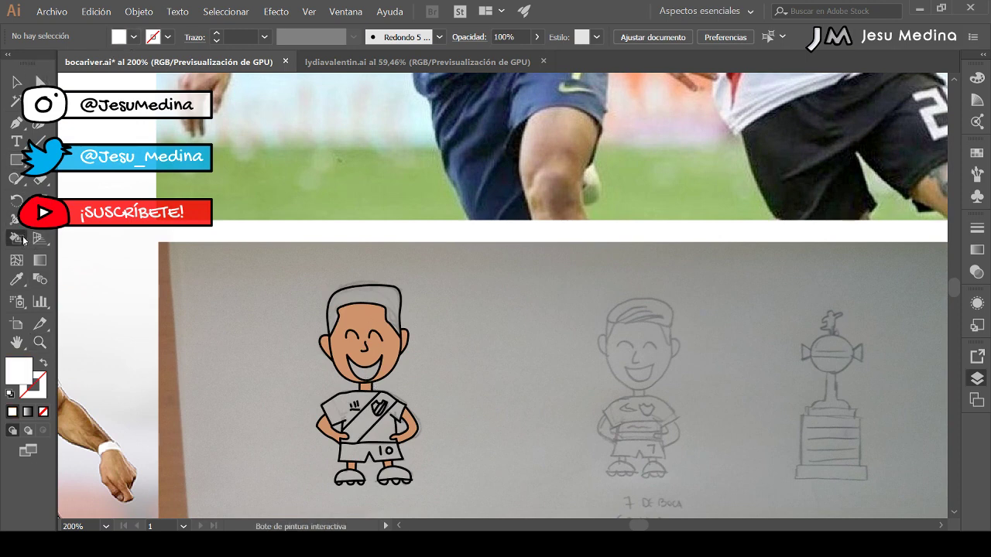
click(367, 374)
- Sample dark brown from the River player's hair in the reference photo and fill the character's hair with the Live Paint Bucket
key(z)
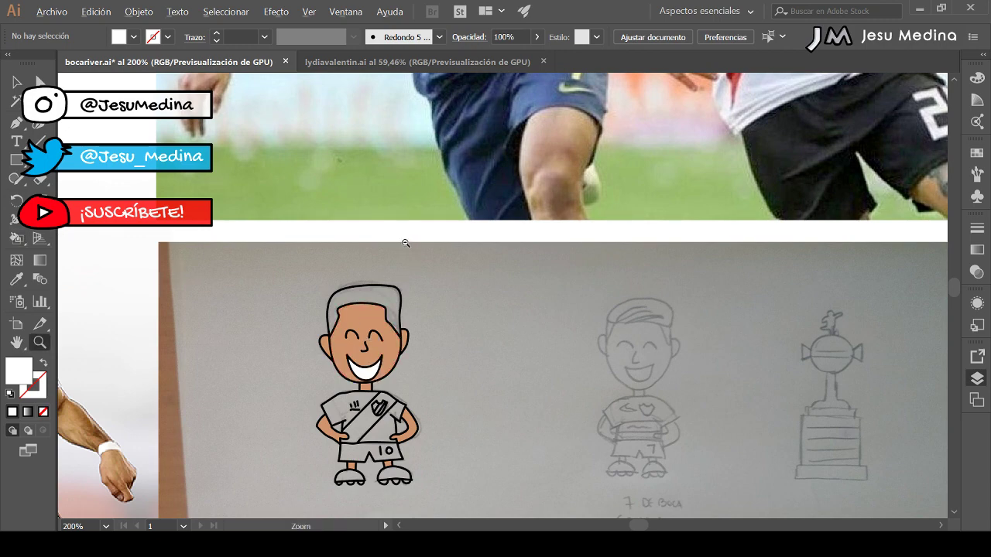
alt+click(405, 243)
alt+click(405, 243)
drag(512, 234, 462, 257)
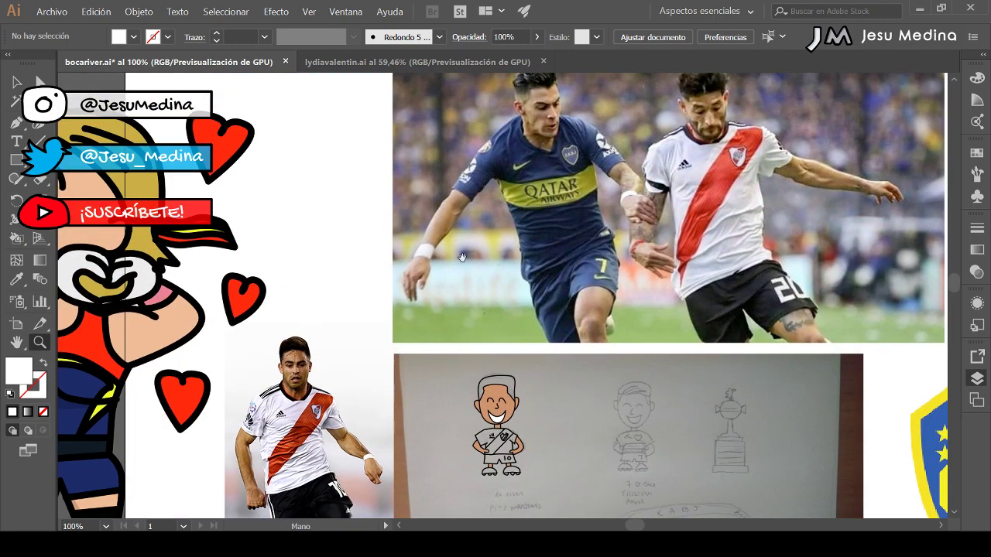
click(25, 281)
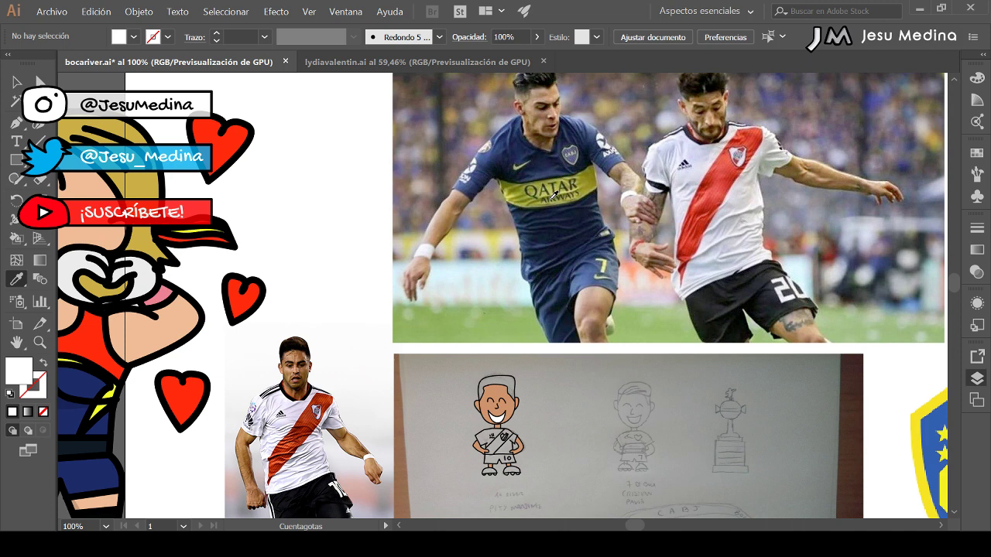
click(291, 343)
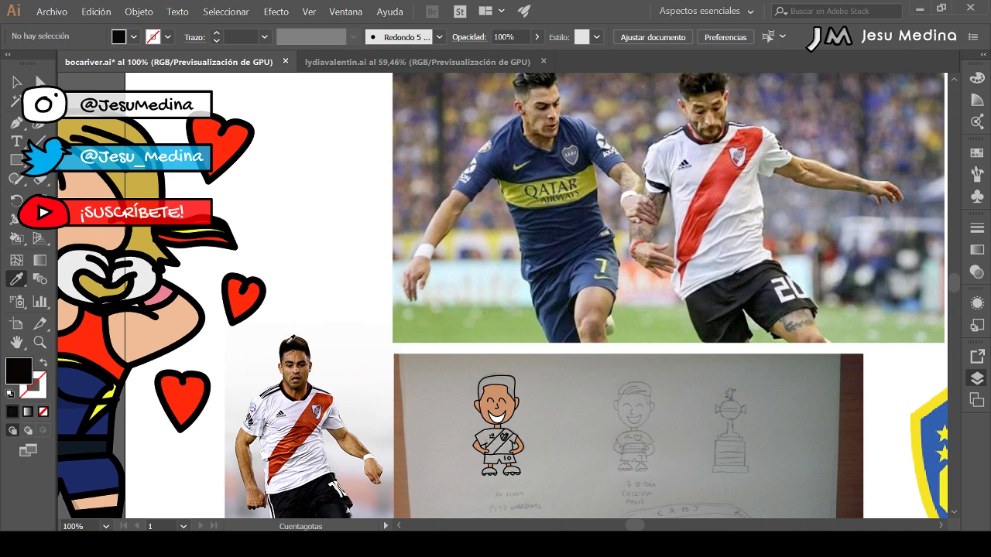
click(292, 344)
click(302, 347)
click(301, 345)
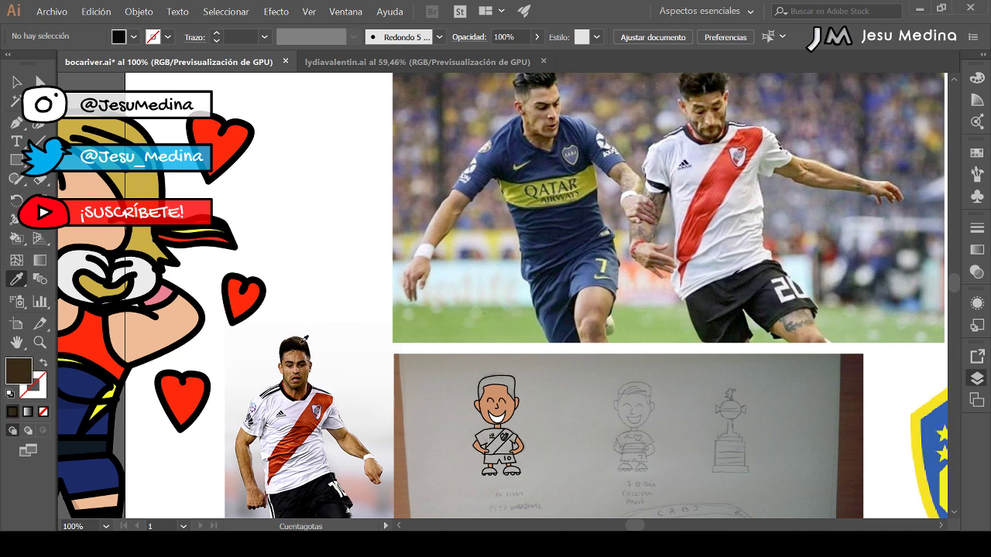
click(16, 237)
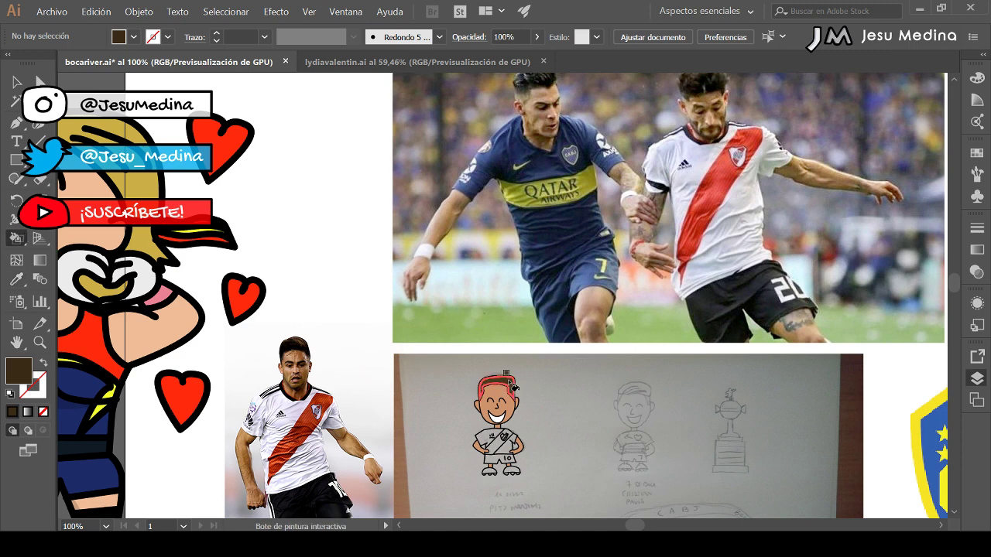
click(16, 279)
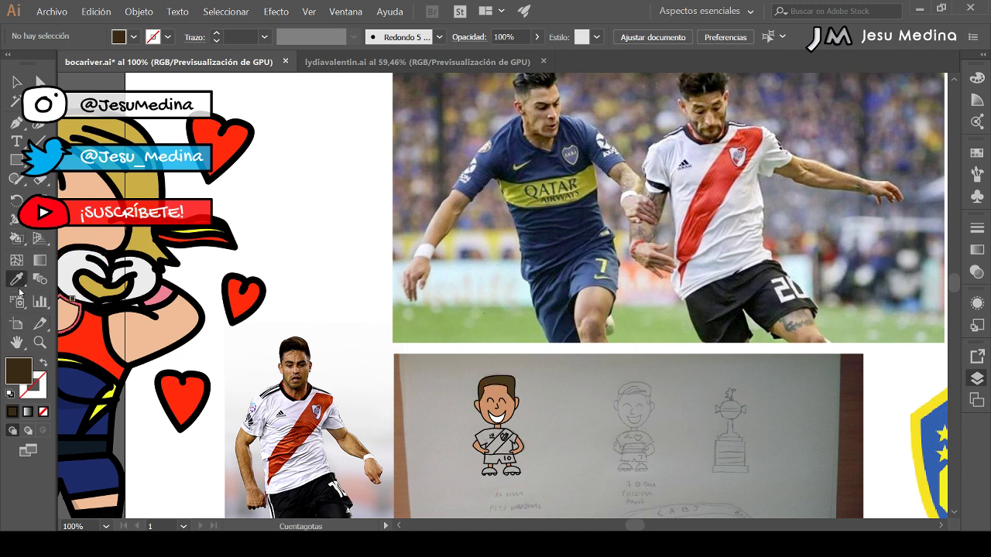
click(299, 343)
click(307, 343)
key(k)
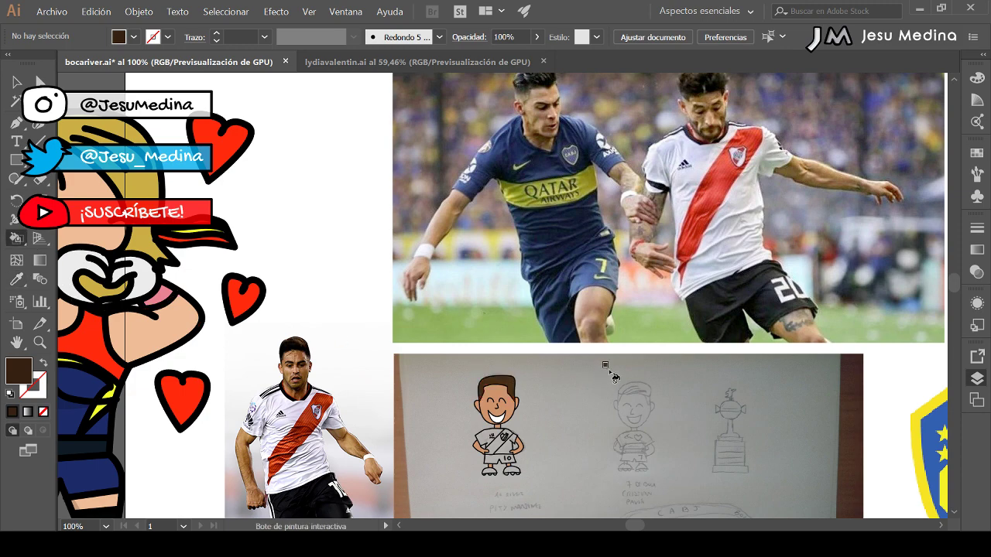
- Sample the red from a heart of the pasted character and fill the shirt's diagonal sash with it
drag(571, 392, 552, 335)
click(16, 280)
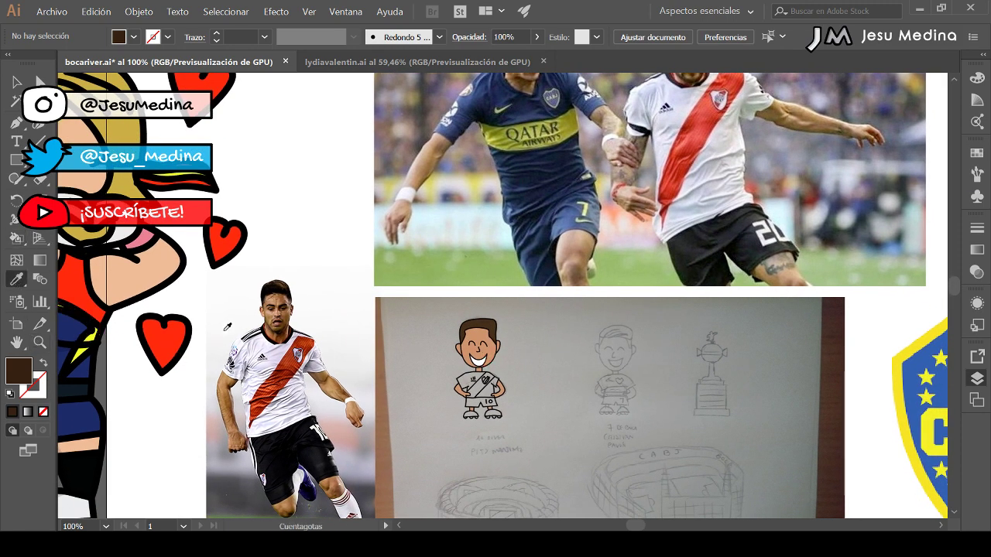
click(179, 341)
key(k)
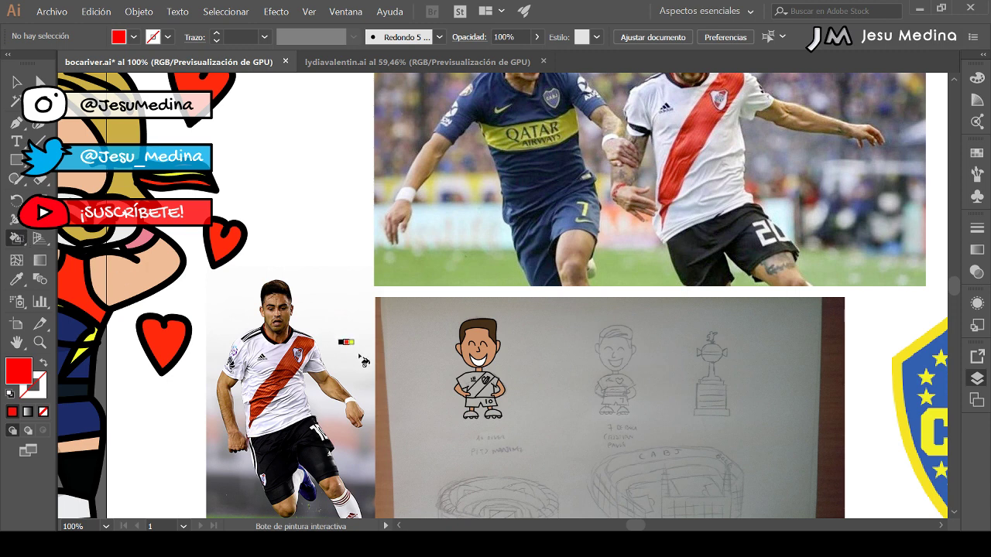
click(468, 381)
click(480, 383)
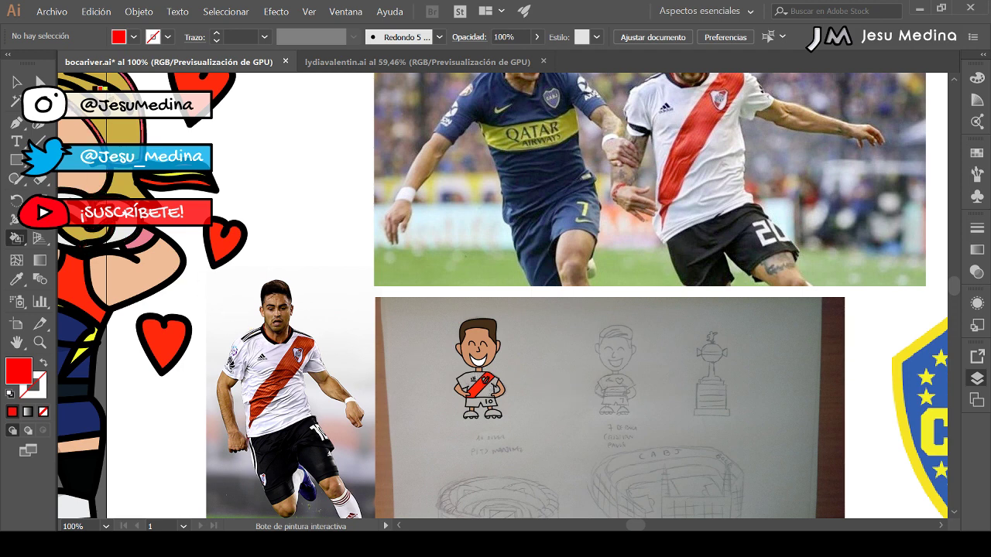
- Sample black from the shorts in the River reference photo and fill the character's shorts with it
click(17, 280)
click(308, 450)
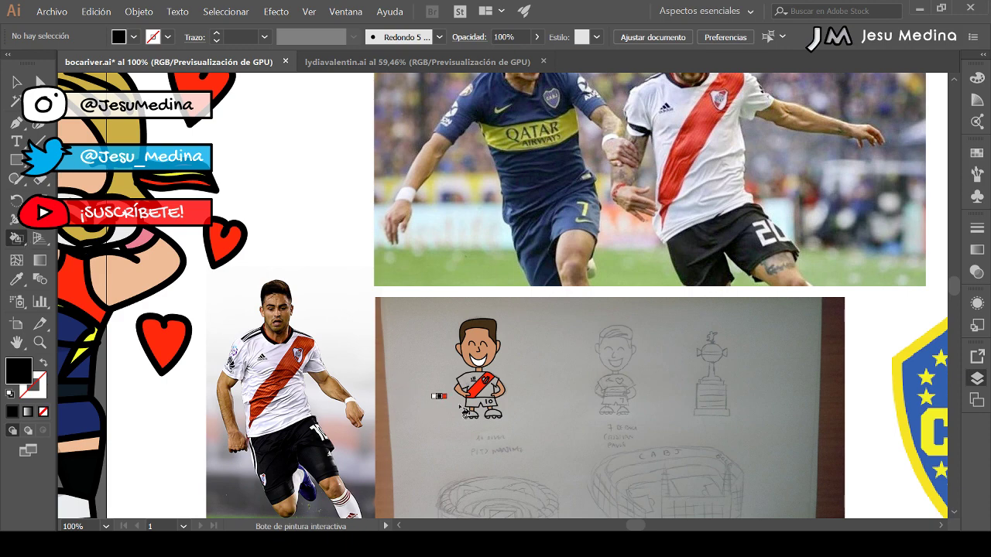
click(490, 400)
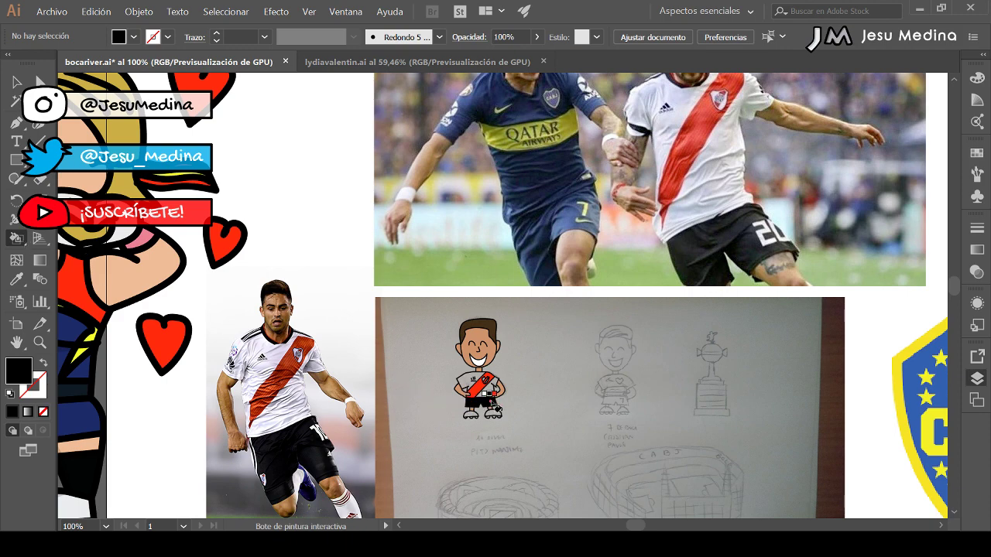
- Sample navy blue from the boot in the River reference photo and fill both of the character's boots with it
drag(440, 413, 434, 371)
click(14, 281)
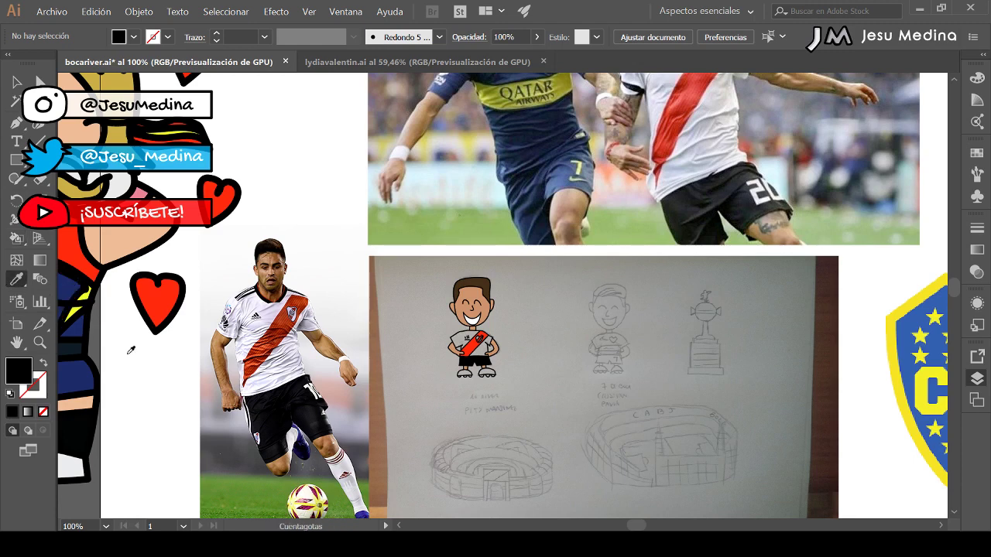
click(300, 440)
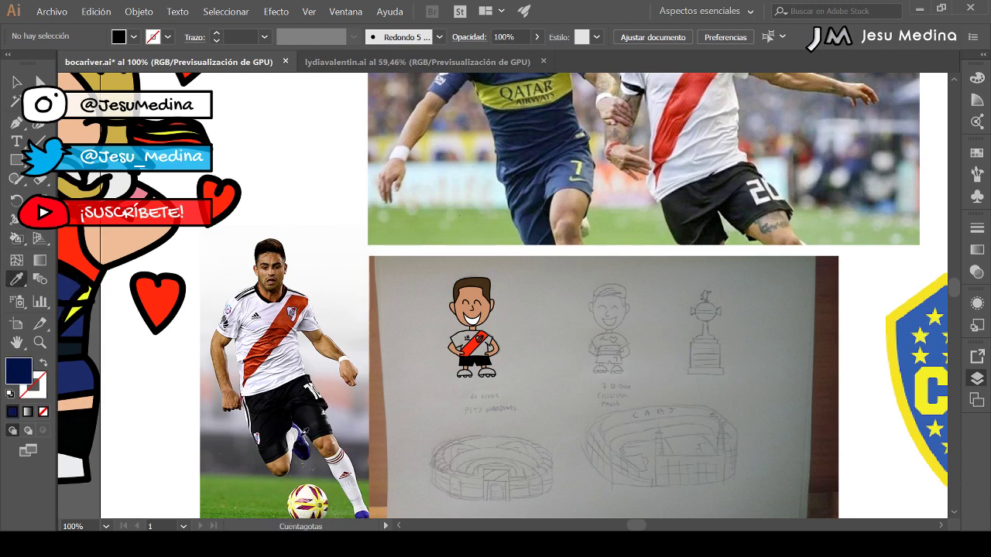
click(15, 239)
click(464, 373)
click(486, 371)
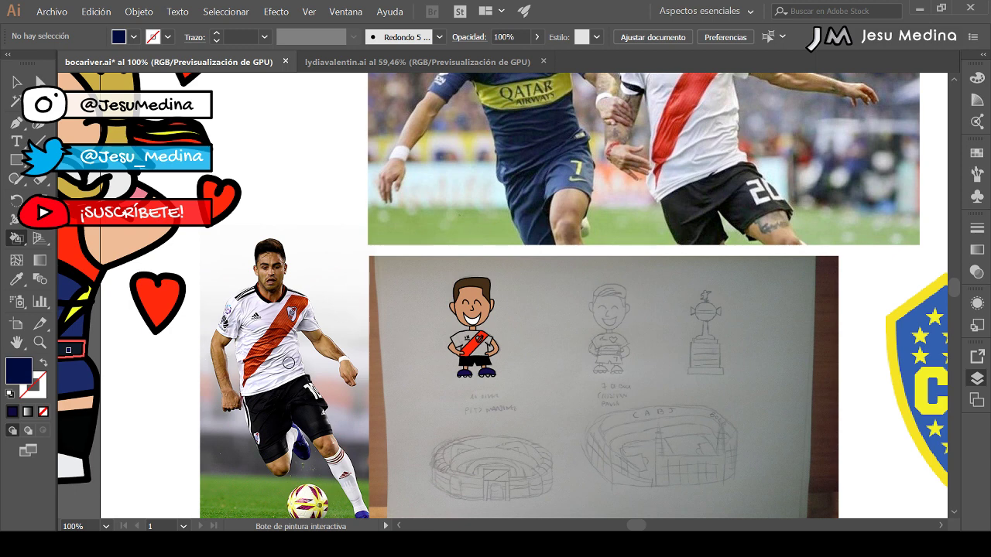
- Sample the black of the character's shorts and fill both boots with it
alt+click(467, 363)
click(465, 375)
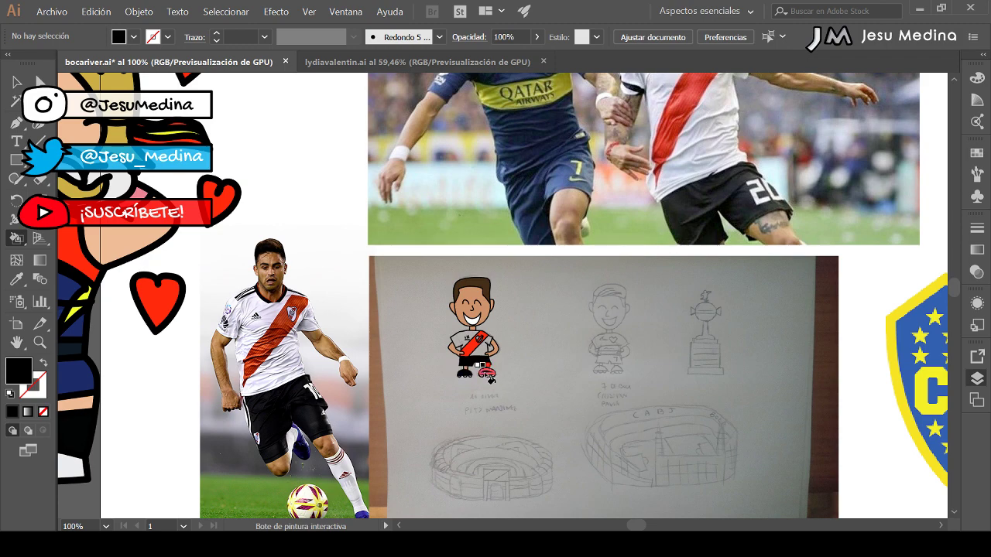
click(487, 374)
- Fill the River player's shirt and sleeves with white using the Live Paint Bucket
key(z)
click(490, 377)
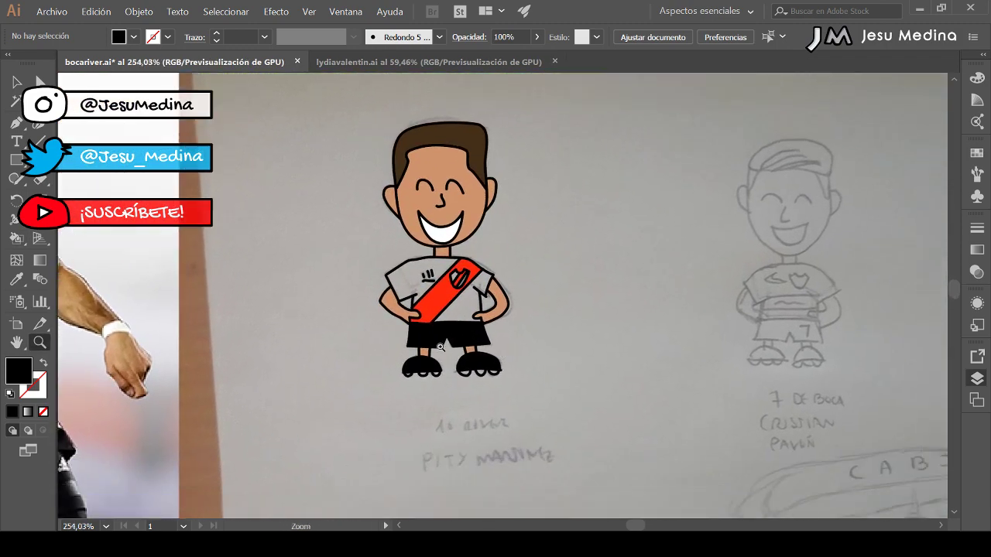
key(k)
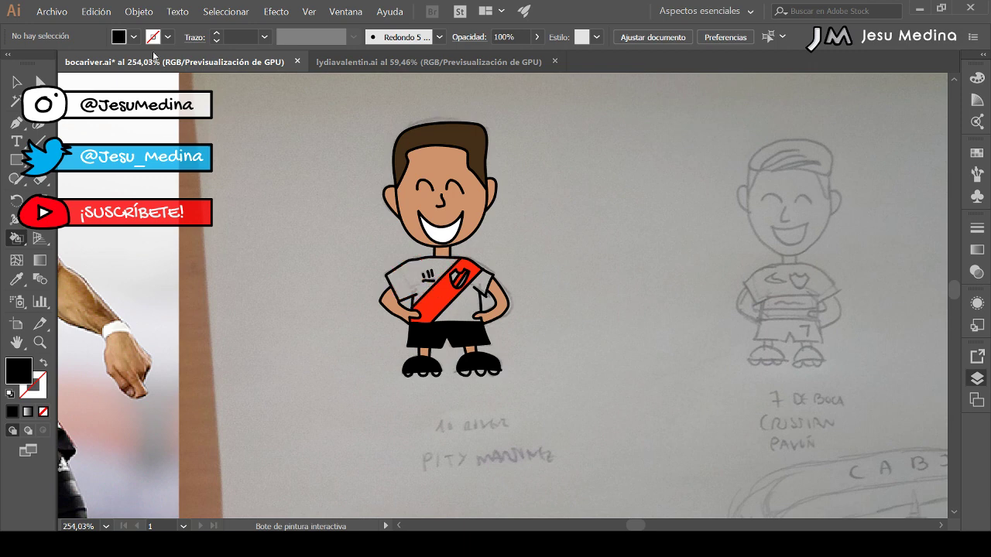
click(131, 40)
click(32, 67)
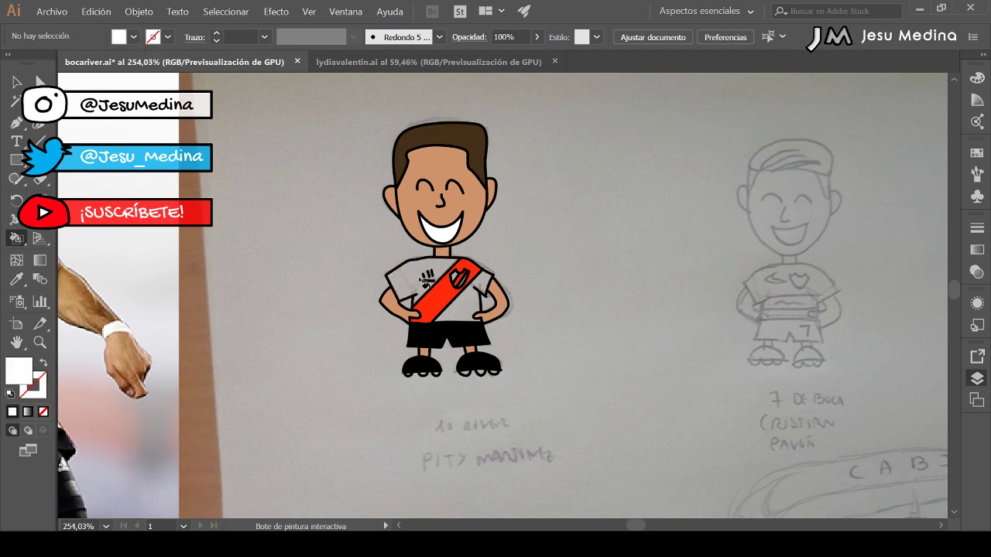
click(412, 286)
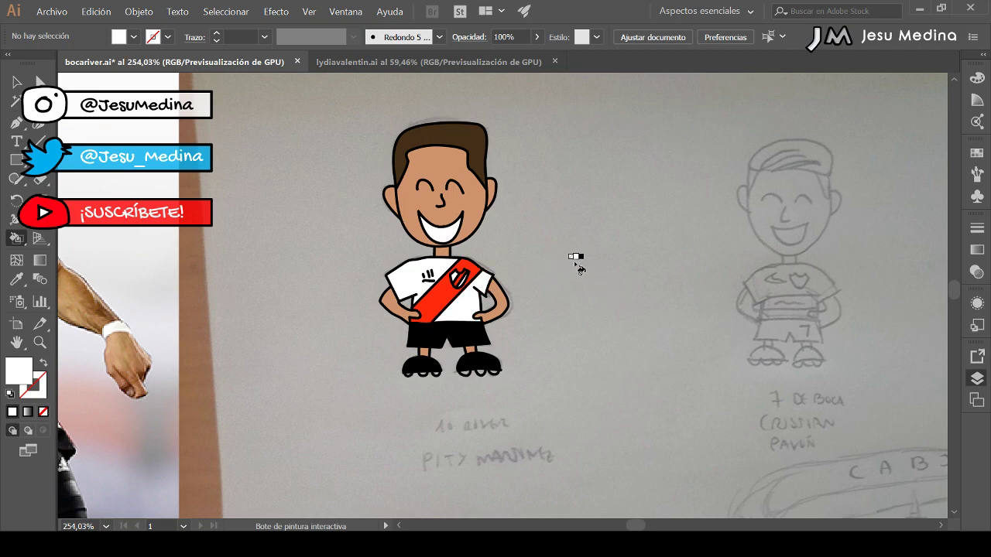
- Isolate the player's Live Paint group and set the stroke of the number 10 on the shorts to white
click(16, 85)
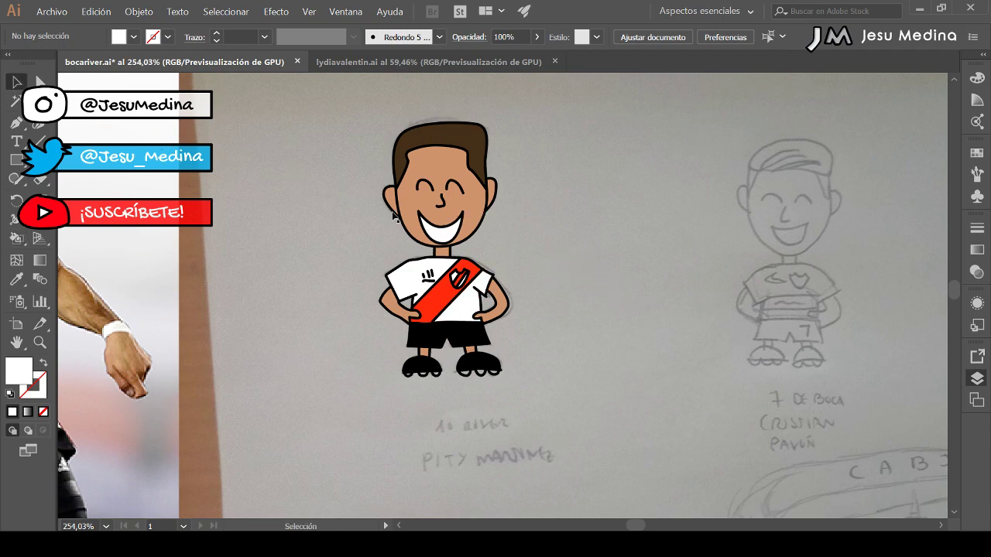
drag(486, 231, 668, 202)
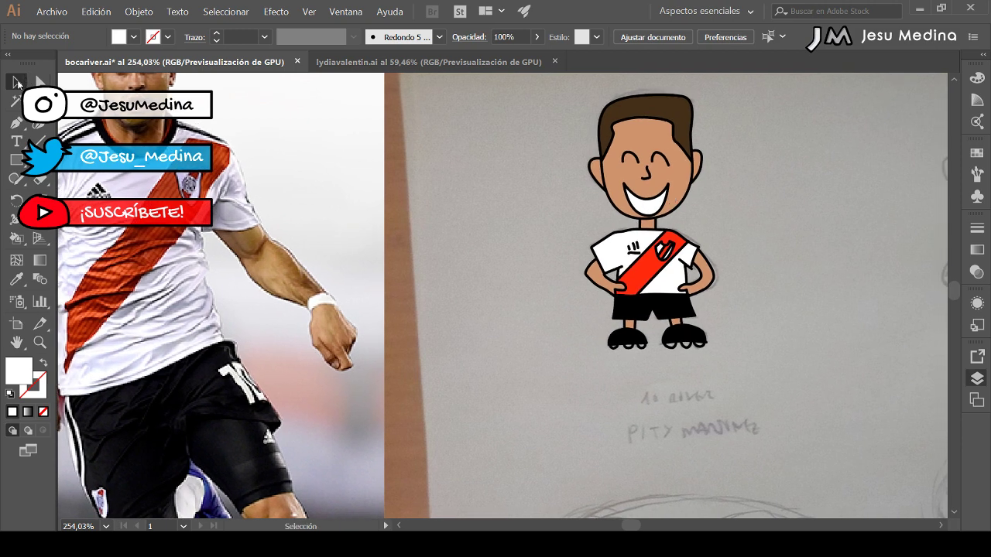
click(678, 315)
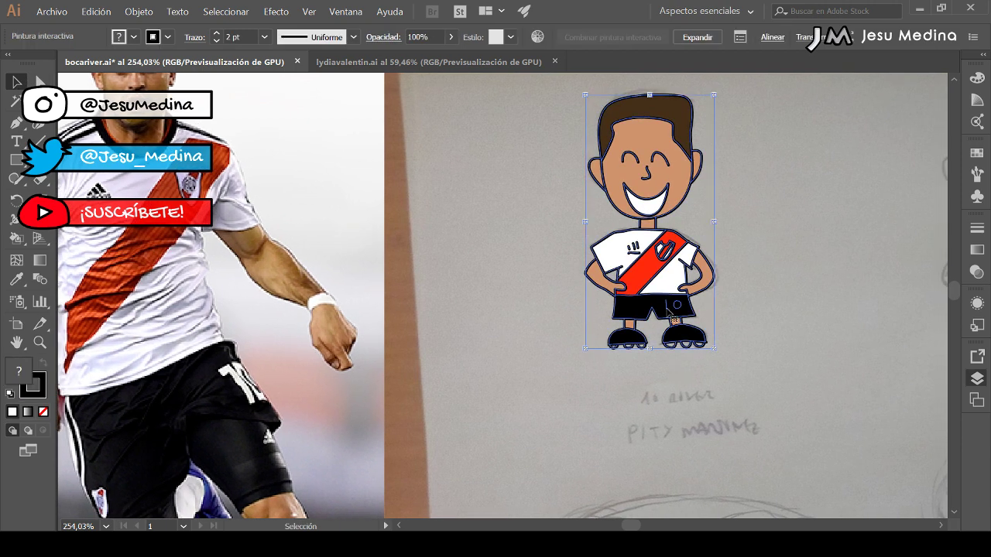
double_click(667, 307)
click(666, 305)
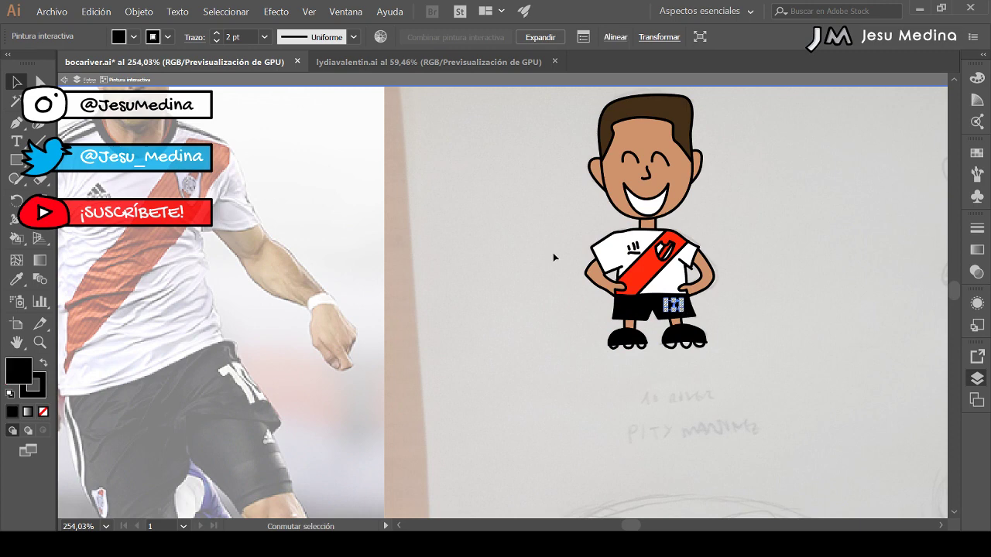
click(167, 38)
click(31, 63)
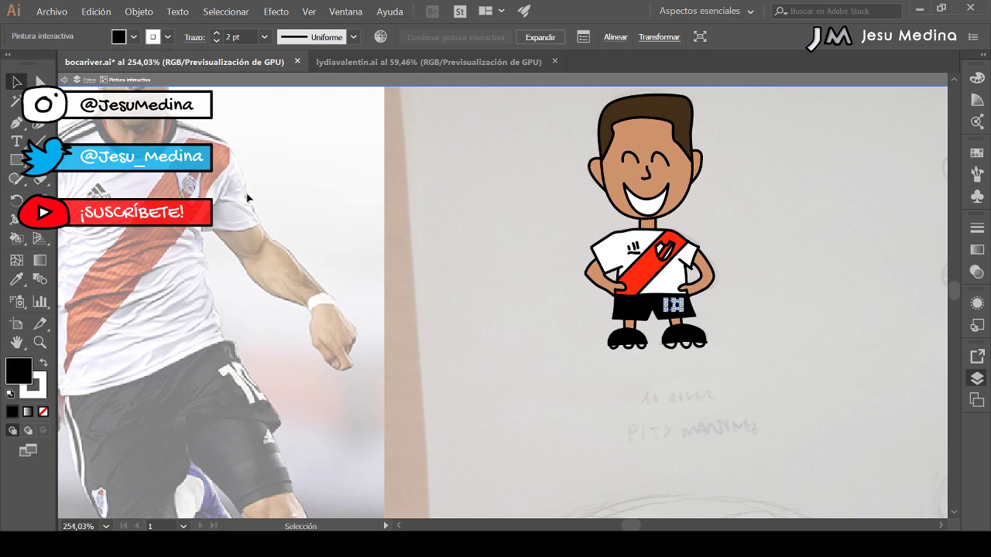
- Exit isolation mode and save the bocariver.ai document
double_click(401, 247)
drag(480, 258, 324, 286)
key(a)
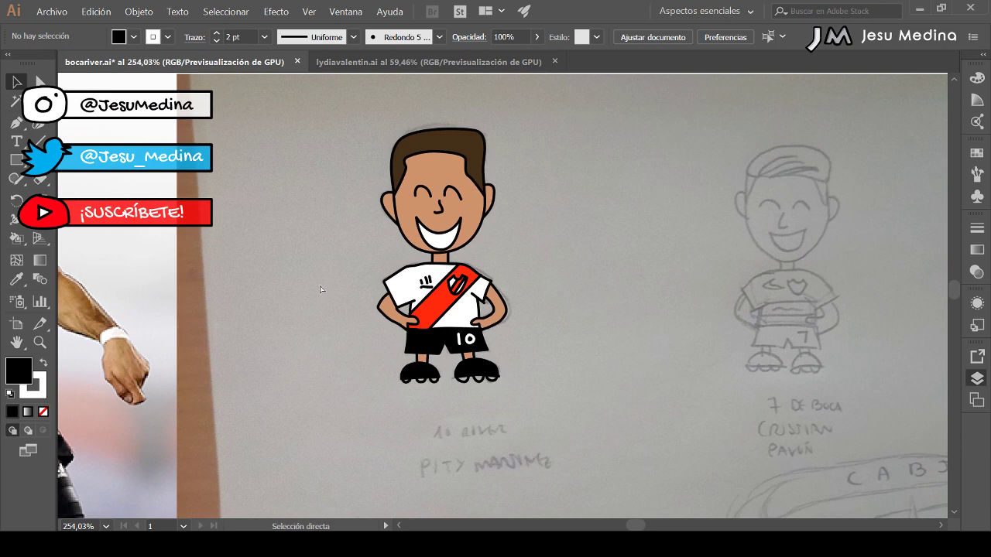
key(ctrl+s)
key(v)
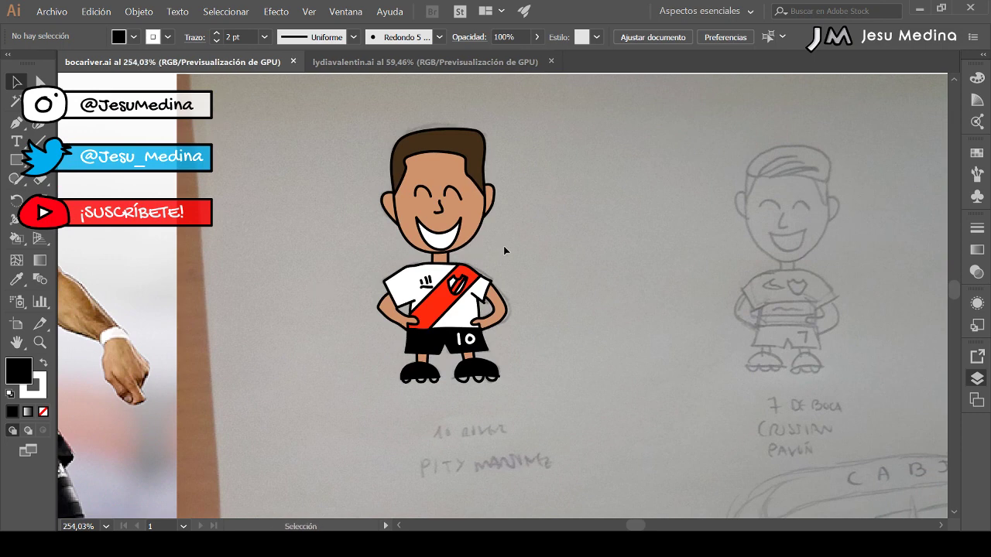
- Trace the left closed-eye arc on the Boca number 7 player's face with the Paintbrush
scroll(503, 250, right, 5)
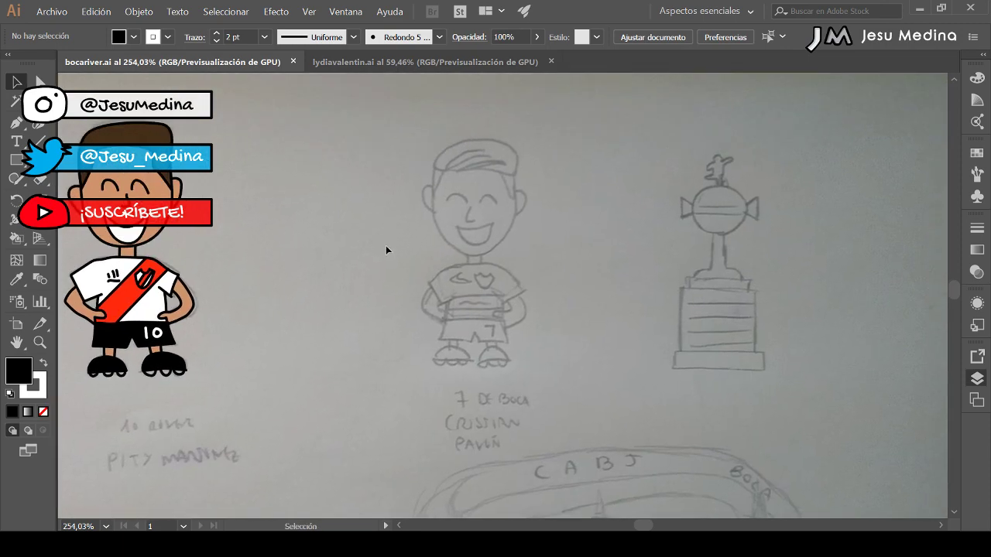
key(z)
click(468, 212)
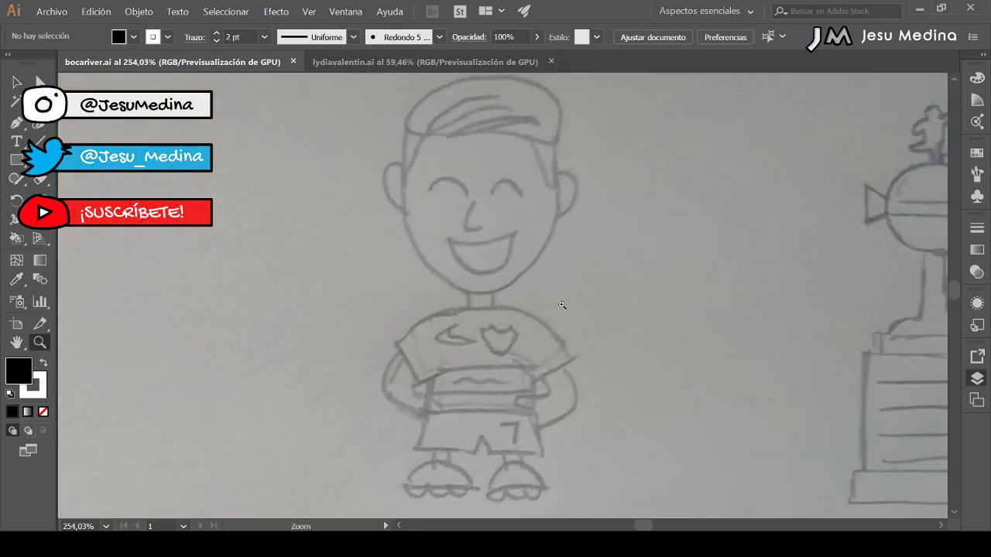
drag(545, 300, 525, 291)
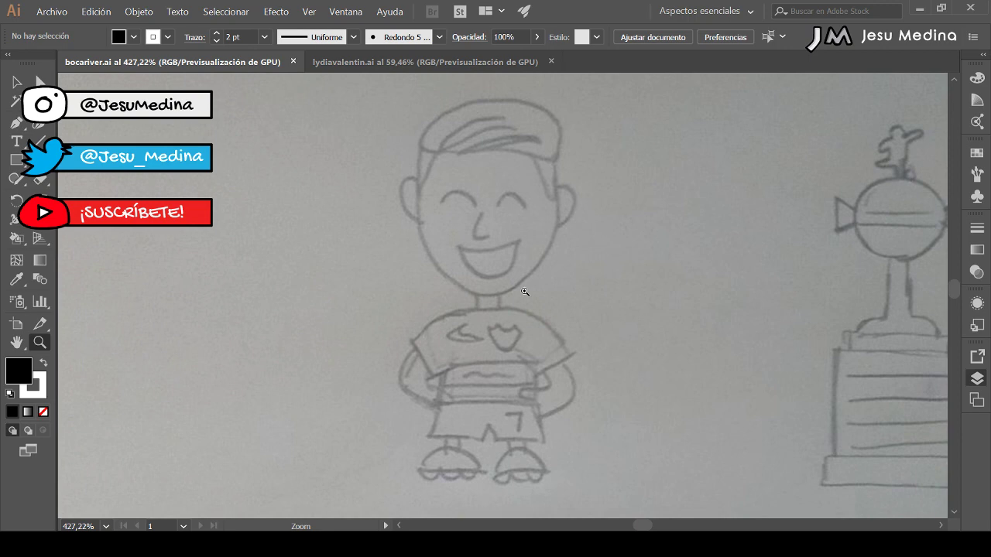
key(b)
click(803, 390)
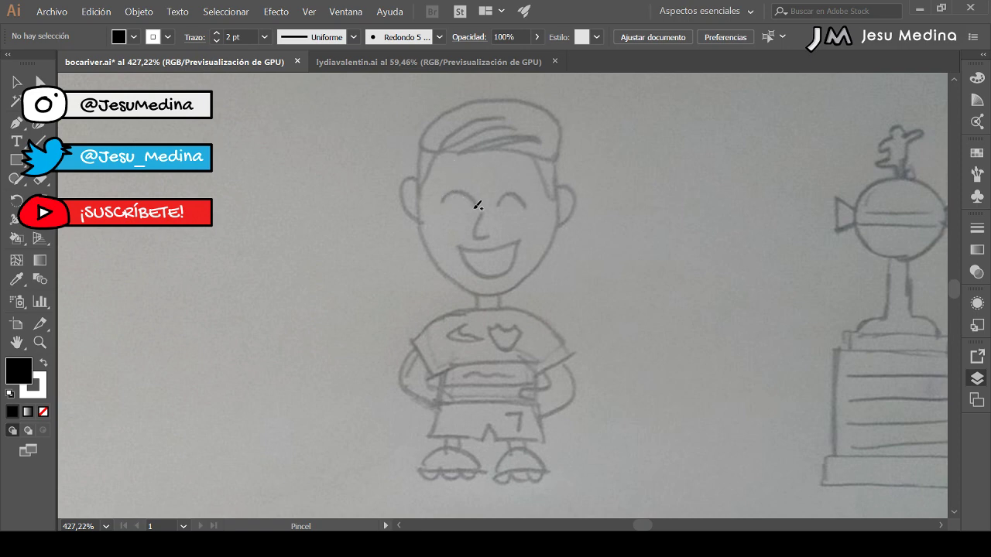
key(z)
drag(488, 206, 530, 223)
drag(530, 222, 531, 319)
drag(531, 319, 543, 300)
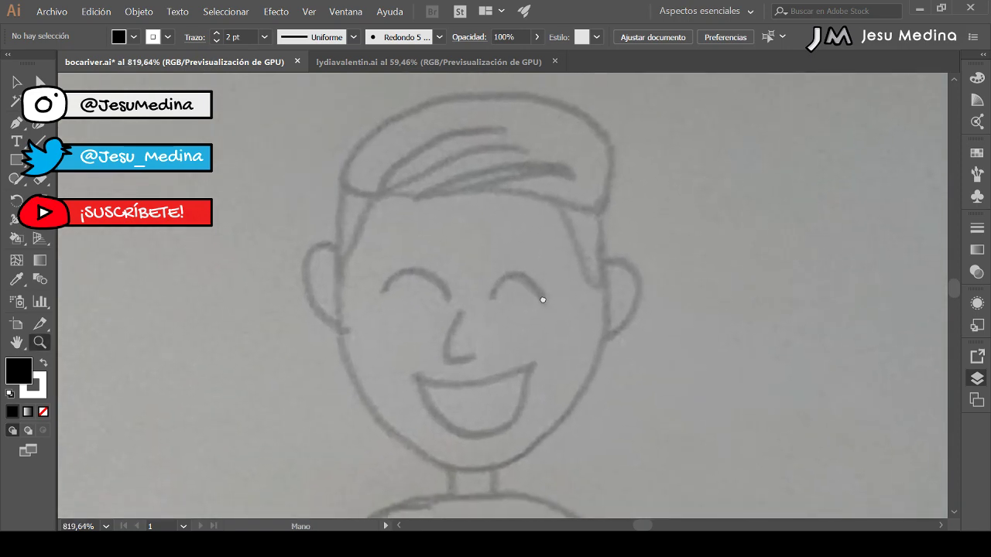
mouse_move(379, 293)
mouse_down()
mouse_move(423, 269)
mouse_move(447, 293)
mouse_up()
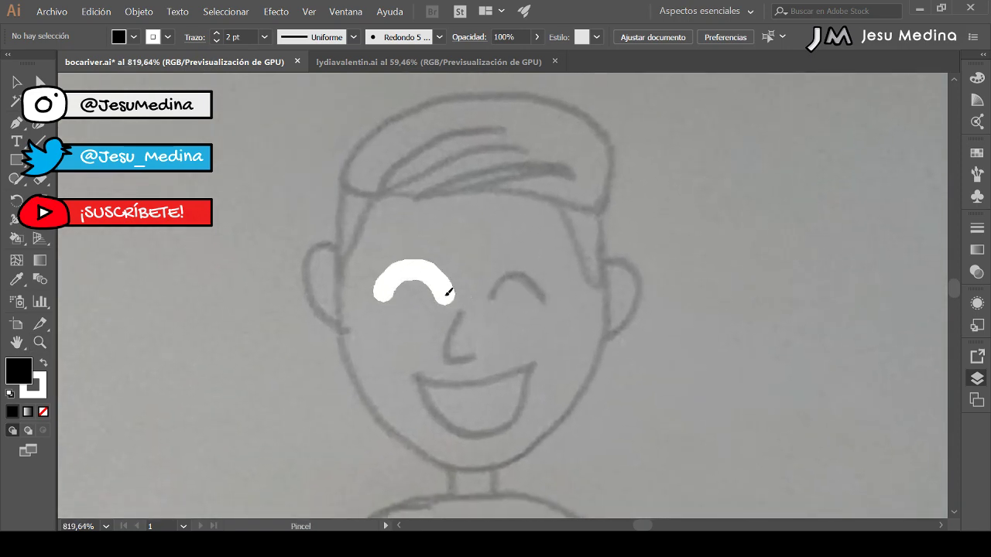
- Set the stroke weight of the painted left-eye arc to 0.25 pt
click(17, 85)
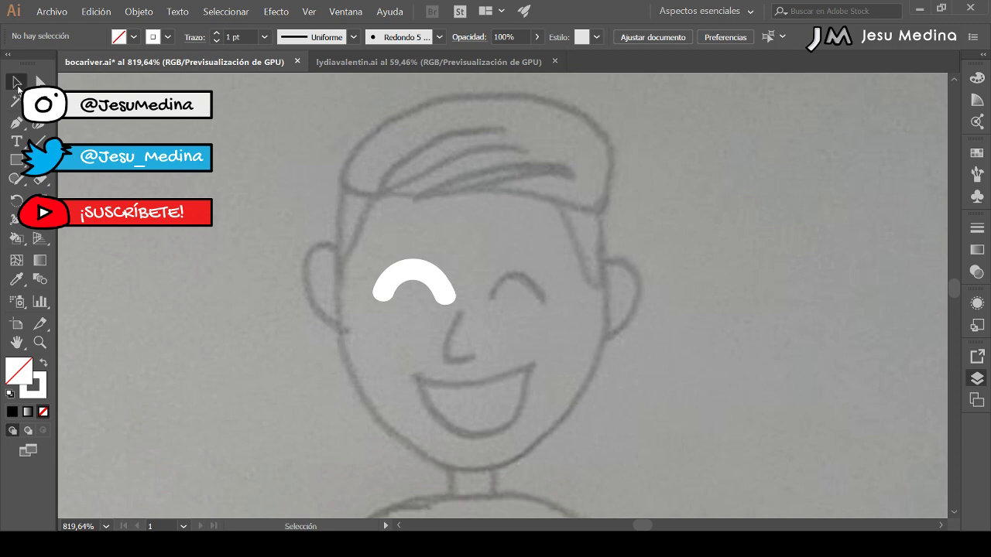
click(410, 266)
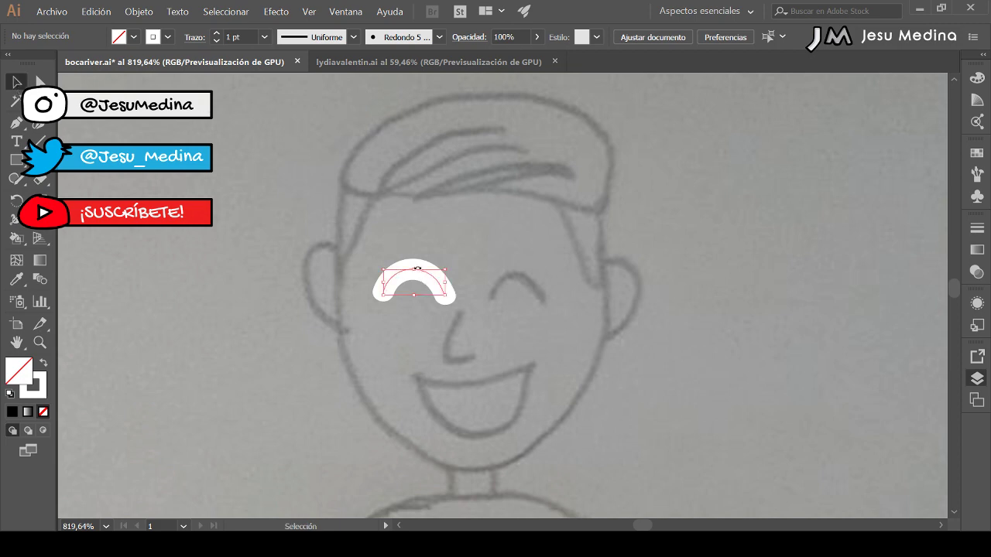
click(217, 42)
click(216, 43)
click(216, 42)
- Trace the right closed-eye arc with the Paintbrush using the same 0.25 pt white stroke
key(z)
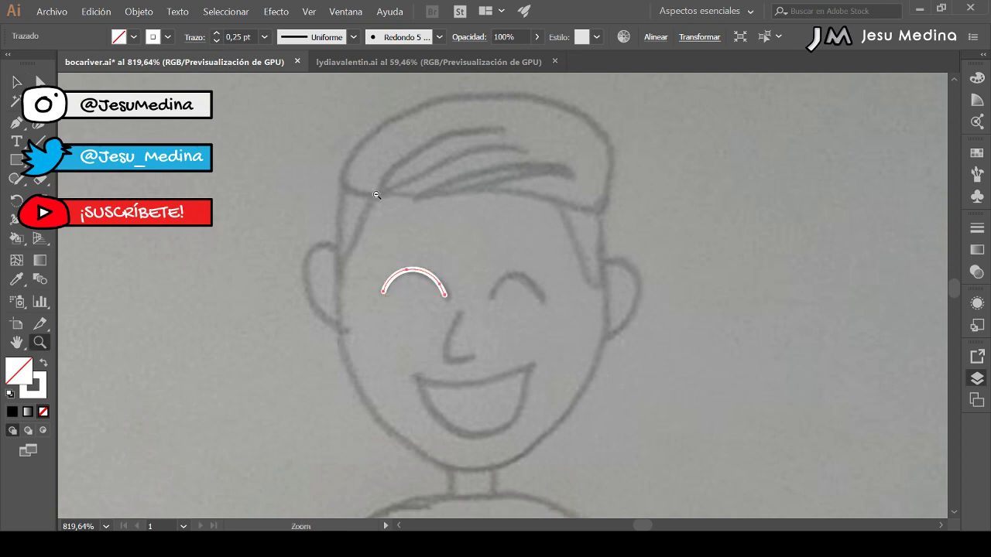
alt+click(377, 195)
alt+click(379, 198)
alt+click(391, 212)
mouse_move(542, 311)
mouse_down()
mouse_move(369, 185)
mouse_move(565, 324)
mouse_up()
drag(565, 323, 493, 267)
key(b)
mouse_move(451, 298)
mouse_down()
mouse_move(476, 276)
mouse_move(501, 300)
mouse_up()
mouse_move(418, 321)
mouse_down()
mouse_move(404, 342)
mouse_move(418, 367)
mouse_move(437, 367)
mouse_up()
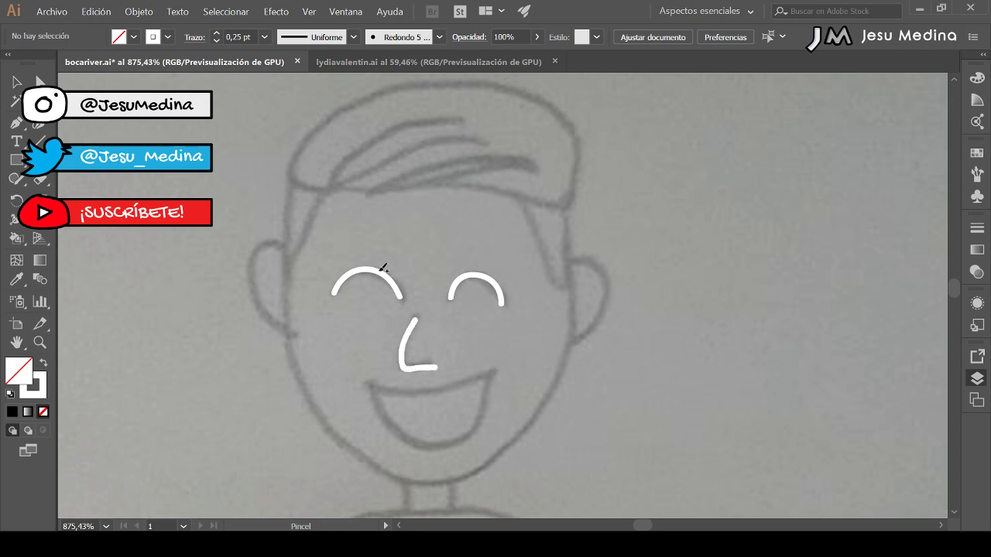
key(z)
key(ctrl+z)
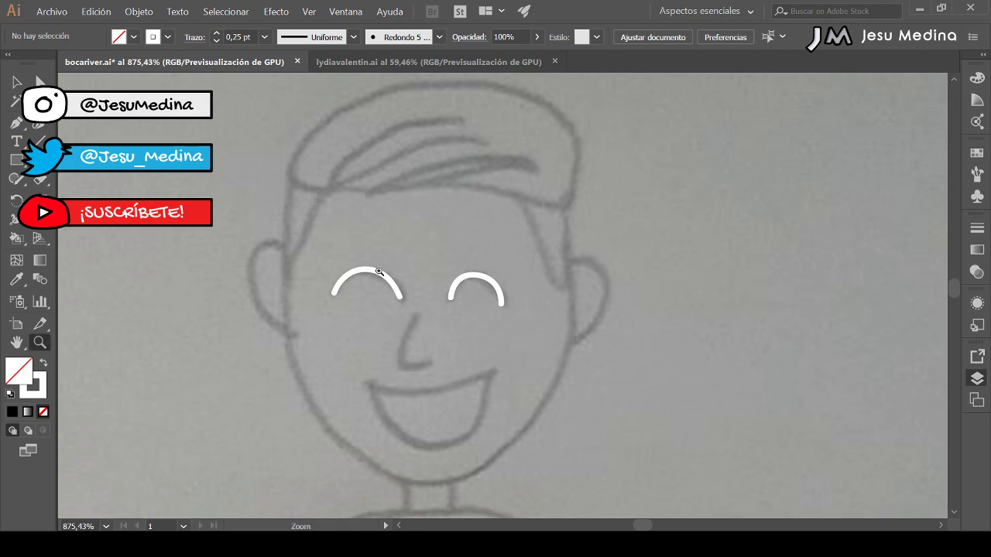
- Trace the L-shaped nose between the eyes with a single Paintbrush stroke
key(b)
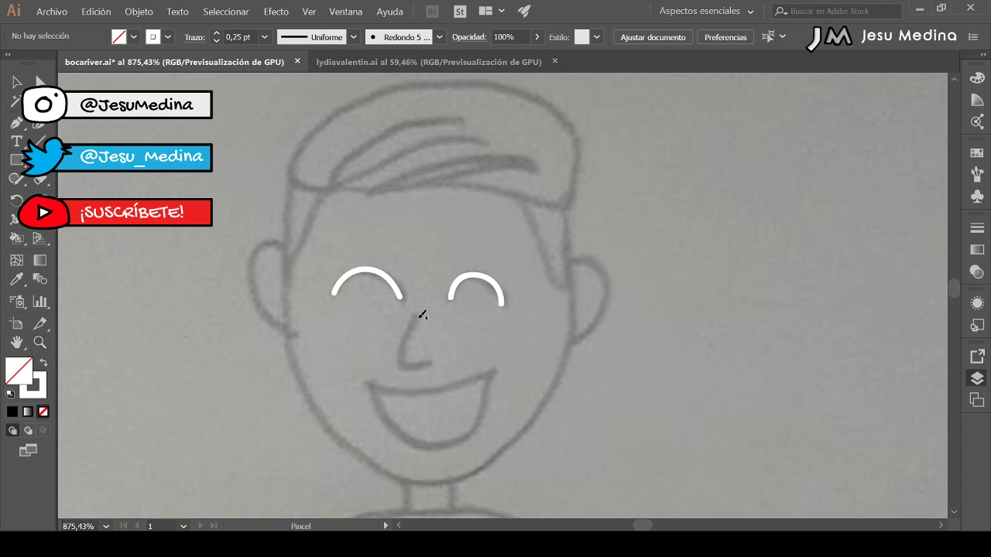
mouse_move(422, 314)
mouse_down()
mouse_move(406, 363)
mouse_move(438, 362)
mouse_up()
- Outline the face with the Pen tool, from the left hairline around the chin to the right end of the hairline
key(p)
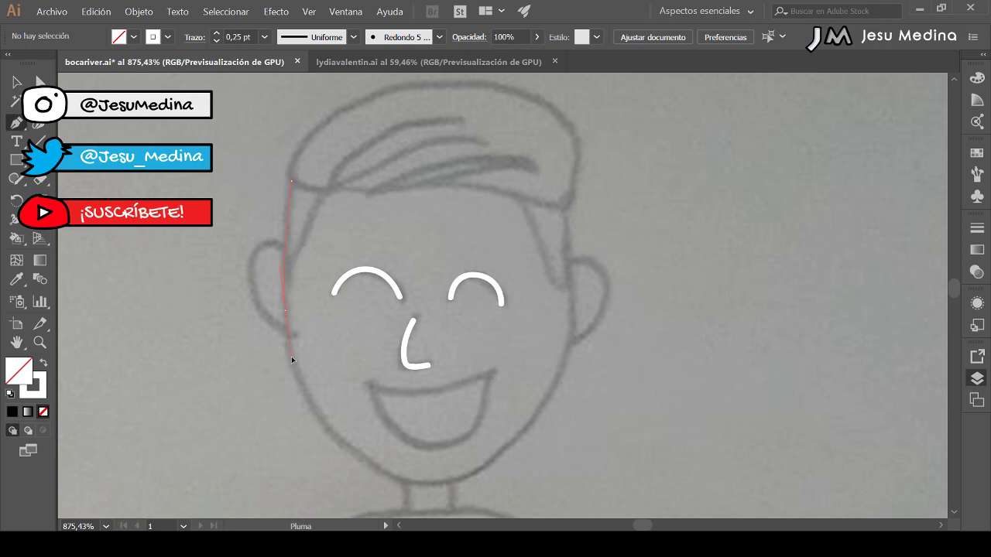
drag(350, 409, 307, 258)
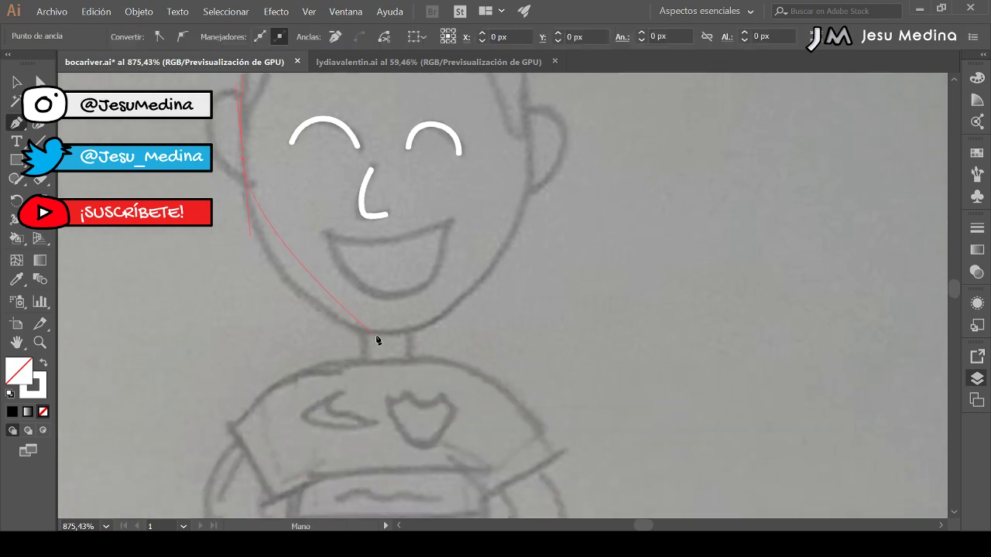
mouse_move(386, 334)
mouse_down()
mouse_move(487, 340)
mouse_move(479, 335)
mouse_up()
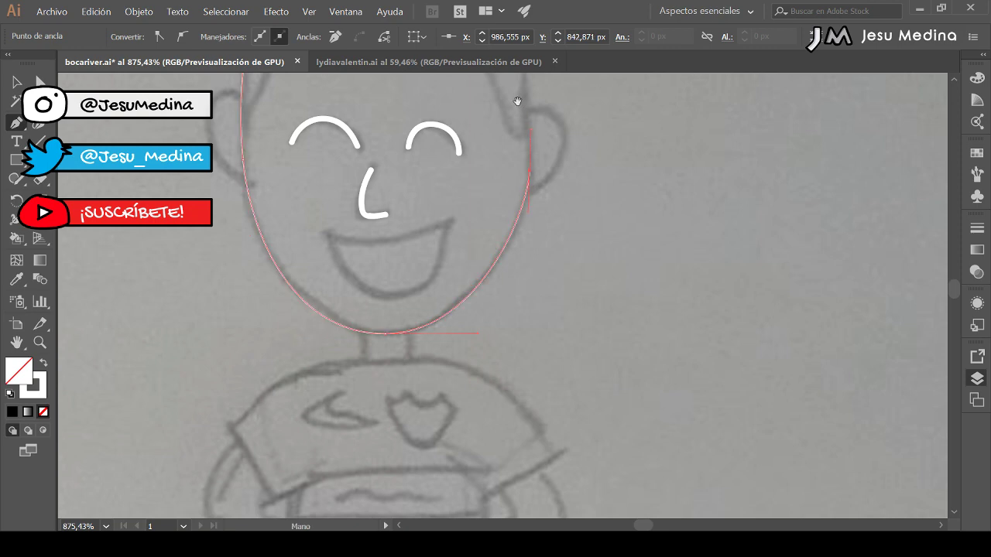
drag(516, 100, 513, 244)
click(509, 213)
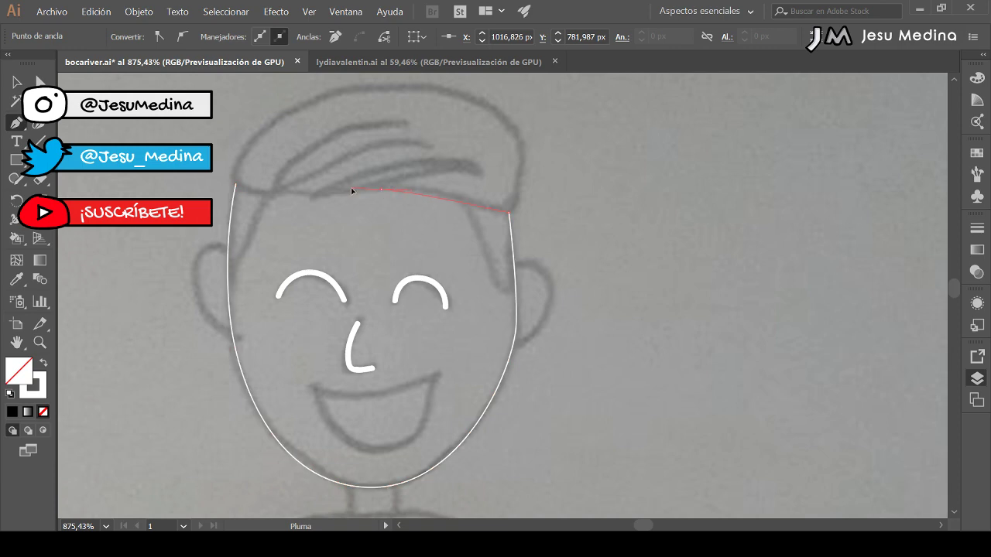
- Continue the Pen path along the forehead hairline and around the top of the hair, ending at the right hairline corner
drag(326, 193, 324, 193)
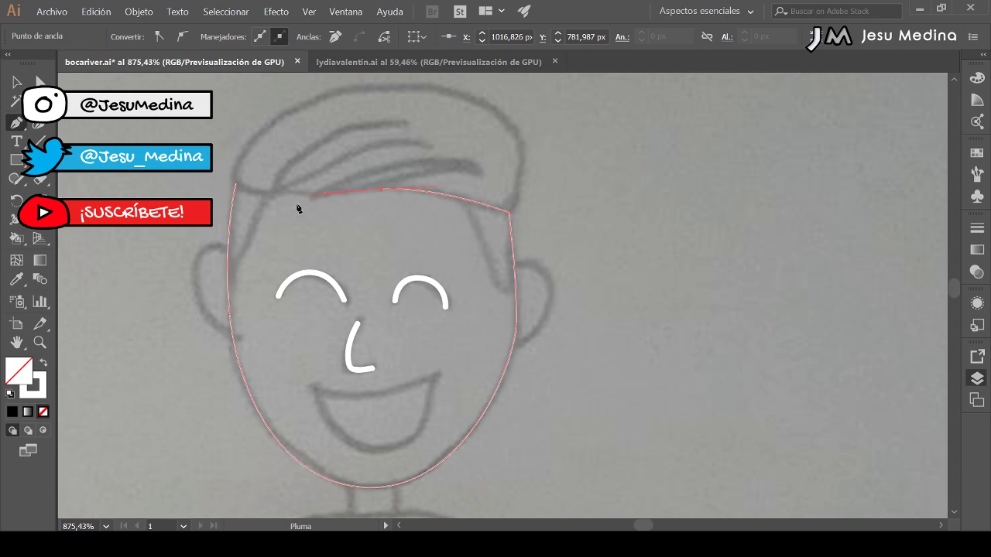
drag(244, 190, 241, 187)
click(236, 186)
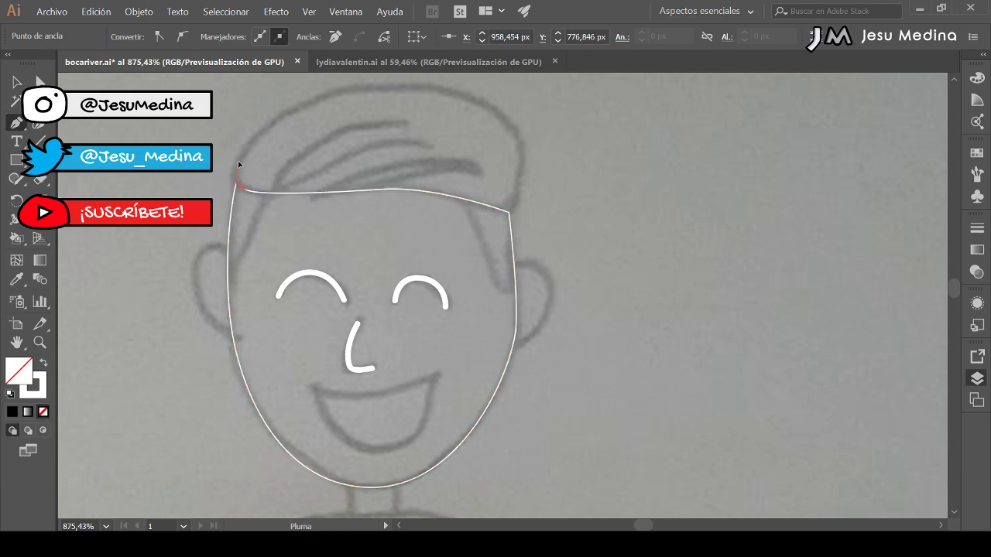
click(343, 93)
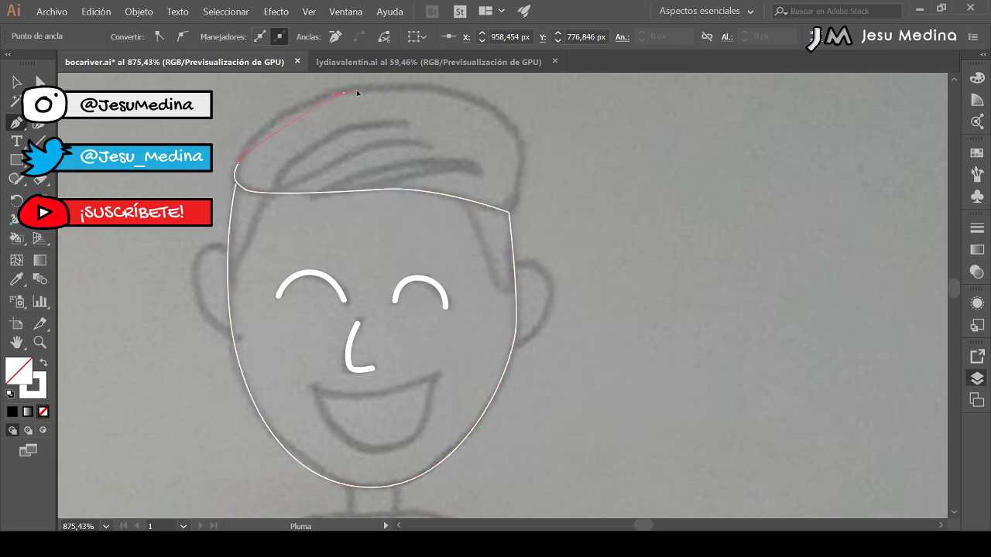
click(492, 113)
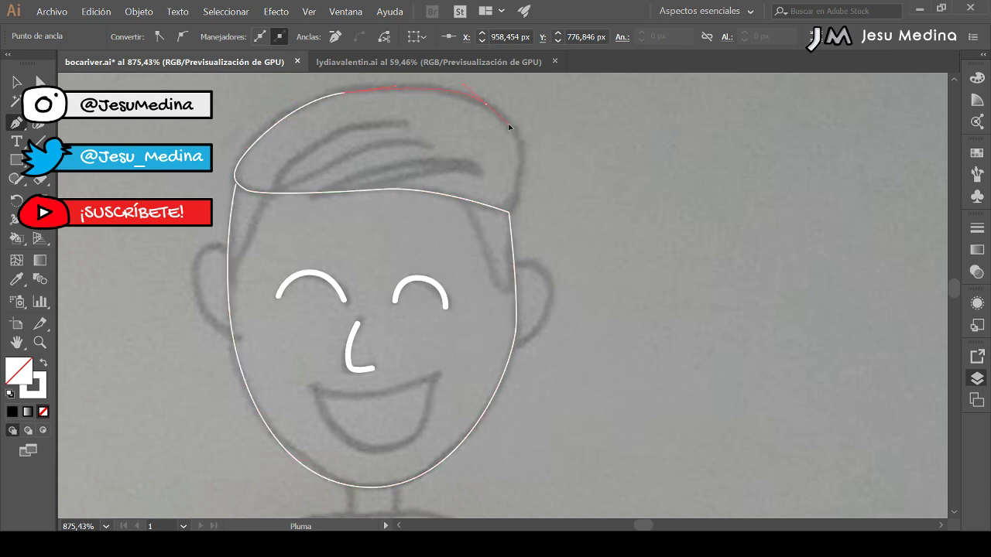
click(521, 164)
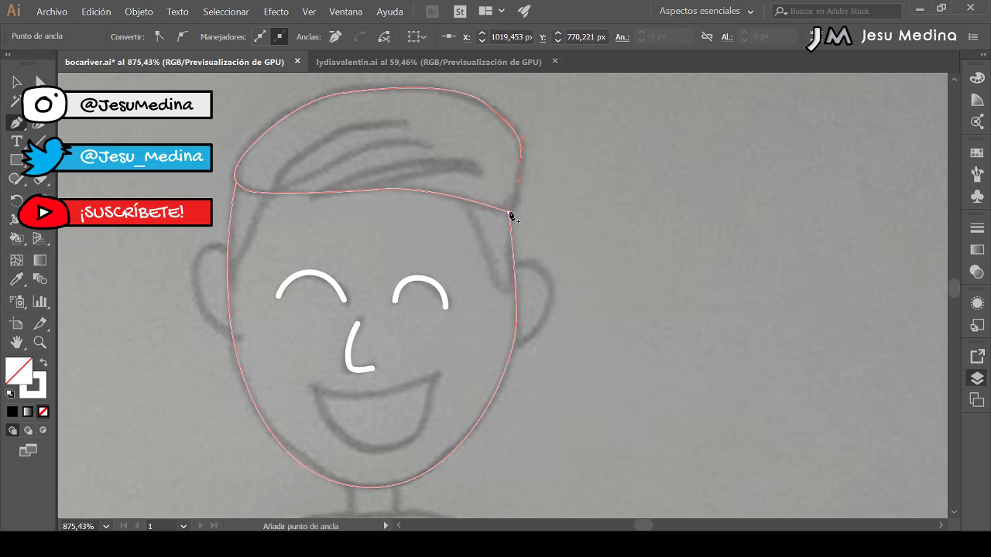
click(508, 212)
click(521, 162)
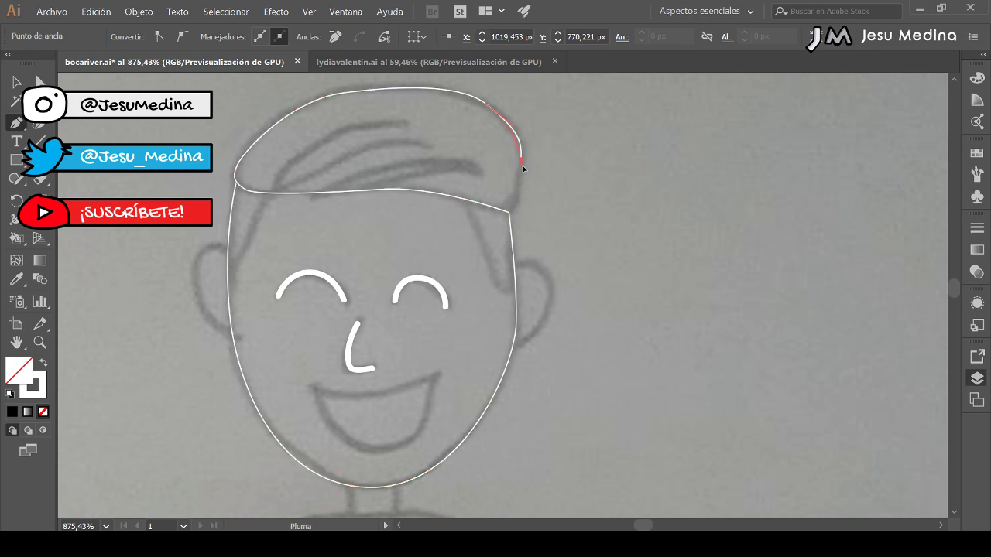
click(512, 210)
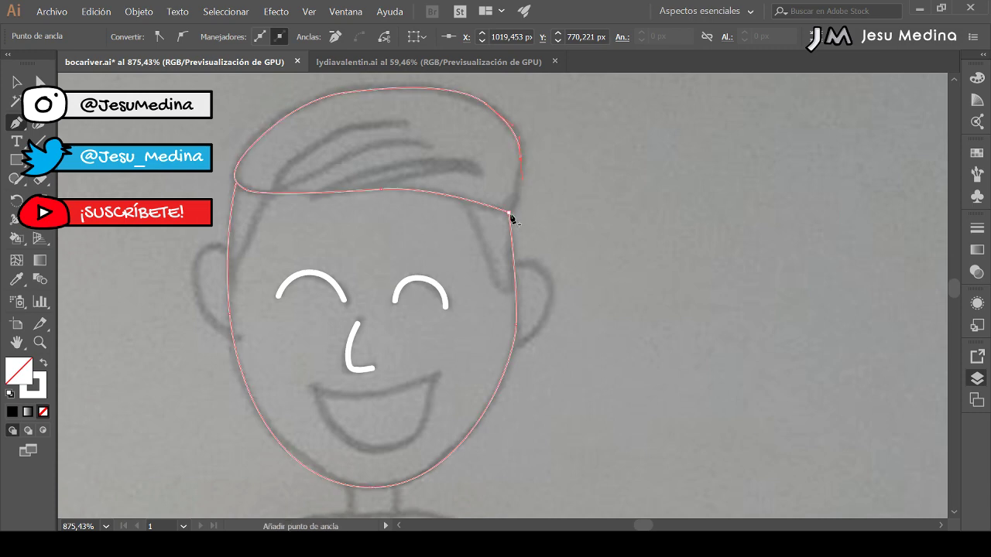
click(512, 215)
- Paint three curved strand lines inside the hair with the Paintbrush, following the sketch
key(b)
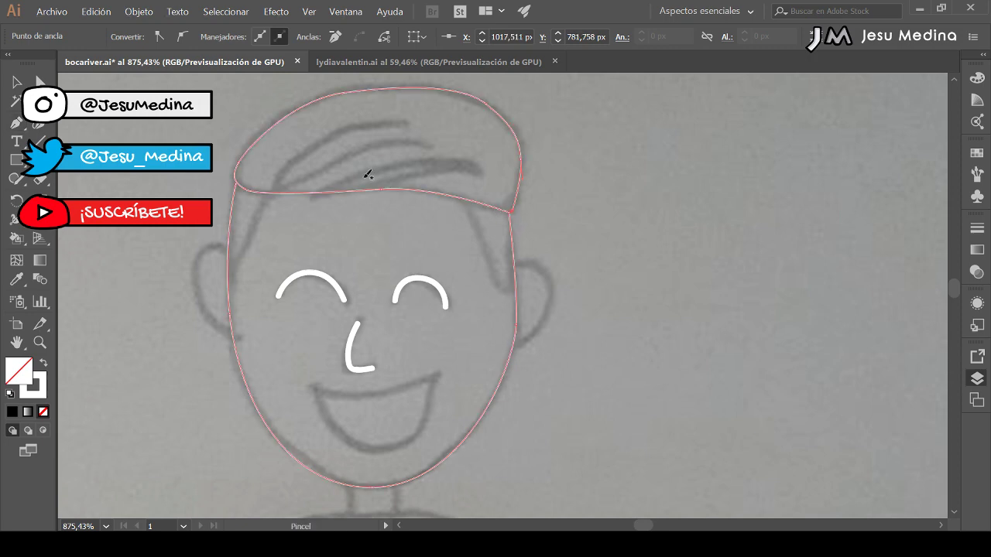
mouse_move(272, 183)
mouse_down()
mouse_move(298, 157)
mouse_move(371, 124)
mouse_move(408, 123)
mouse_up()
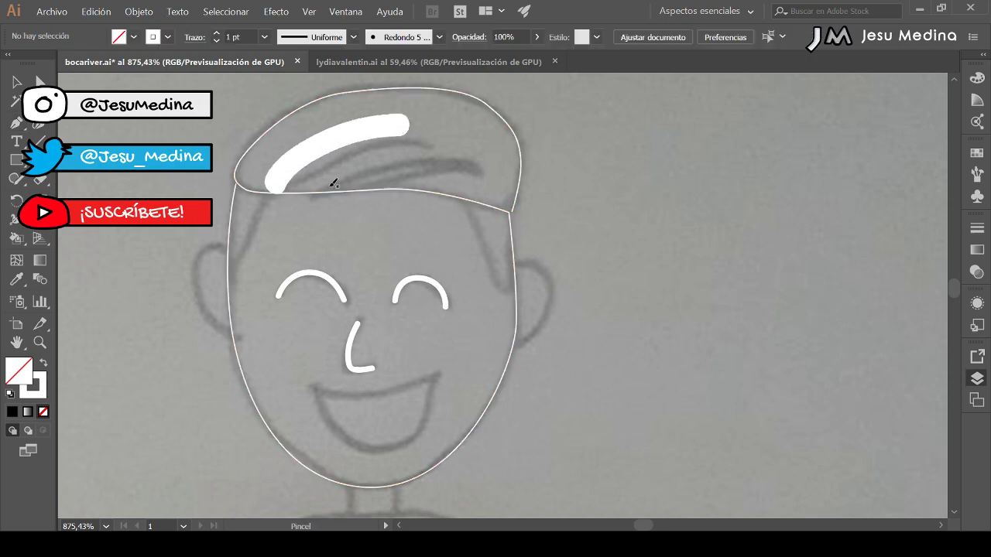
mouse_move(305, 182)
mouse_down()
mouse_move(418, 145)
mouse_move(451, 145)
mouse_up()
mouse_move(387, 188)
mouse_down()
mouse_move(415, 179)
mouse_move(502, 177)
mouse_up()
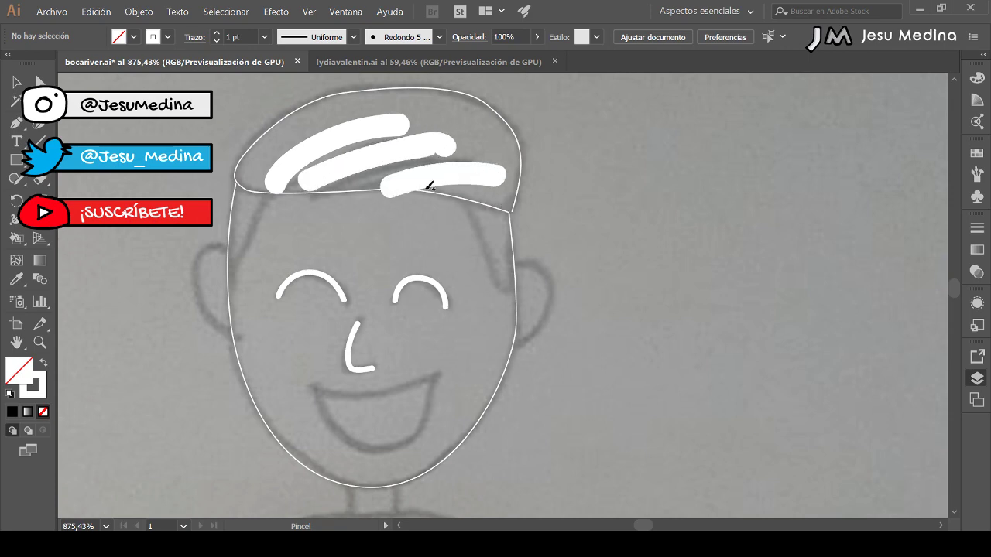
- Select the three hair strand strokes, set their stroke weight to 0.25 pt and deselect them
click(22, 81)
drag(322, 120, 466, 179)
click(217, 42)
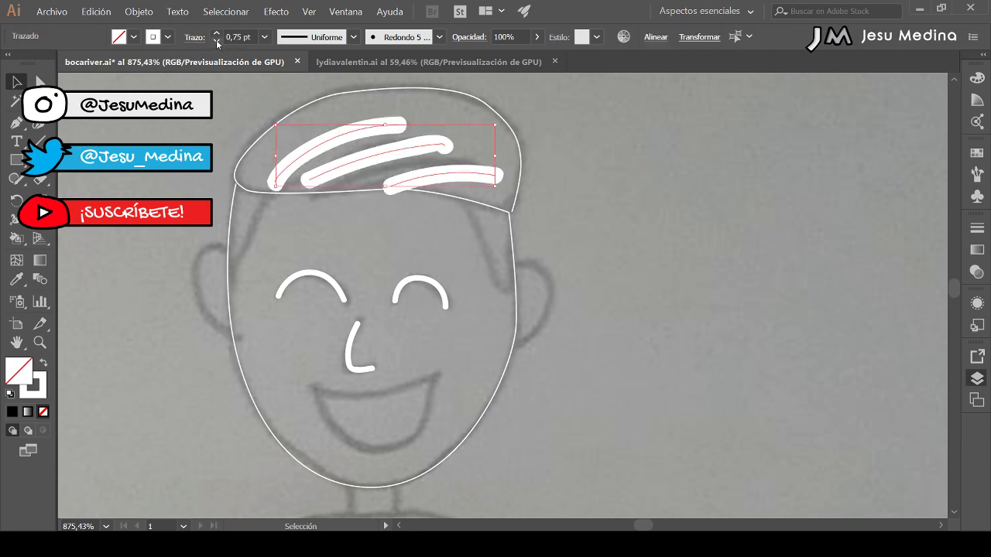
click(217, 42)
click(218, 41)
click(236, 147)
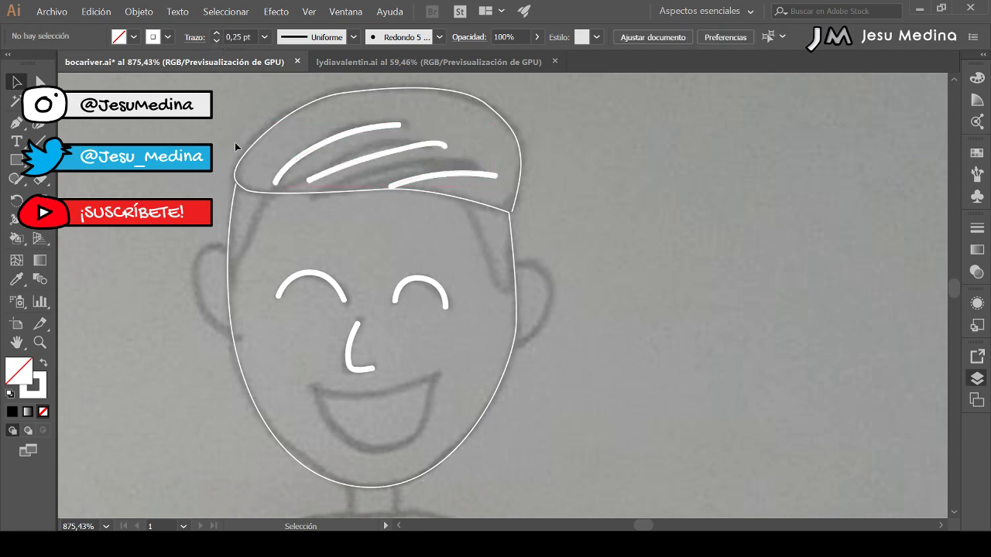
- Draw the left and right sideburn edges with the Pen tool, from the hairline down to the face outline
key(p)
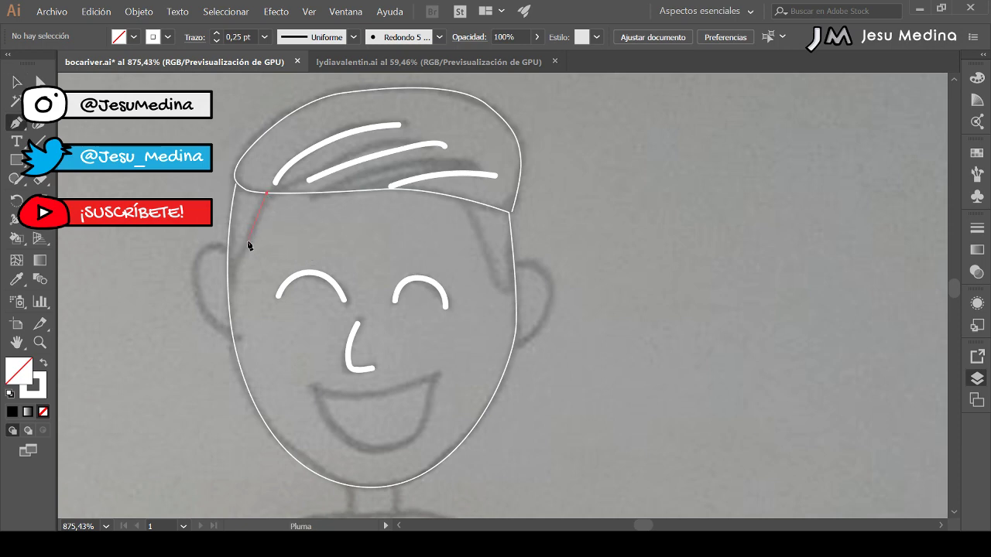
click(239, 271)
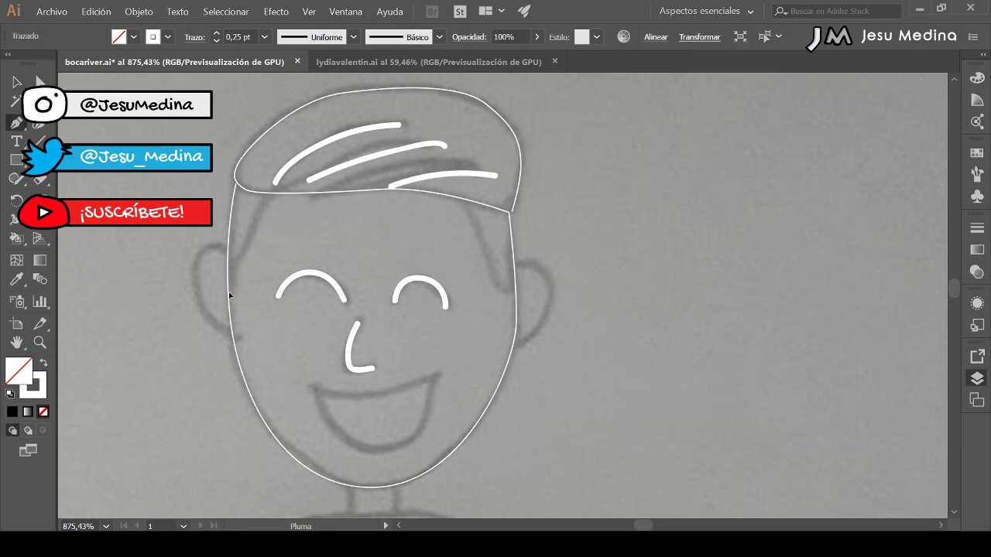
drag(229, 295, 228, 329)
key(Escape)
click(457, 198)
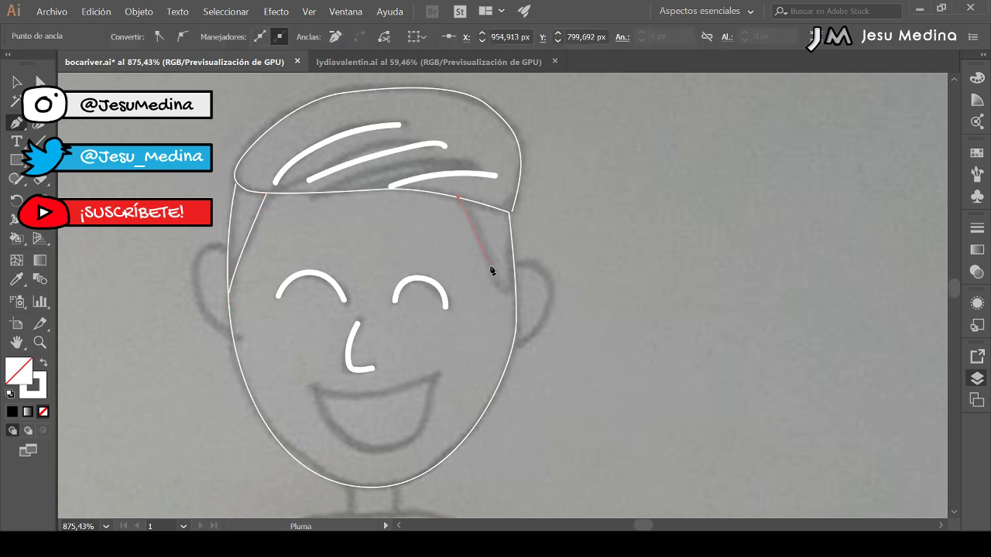
drag(491, 267, 518, 289)
click(517, 289)
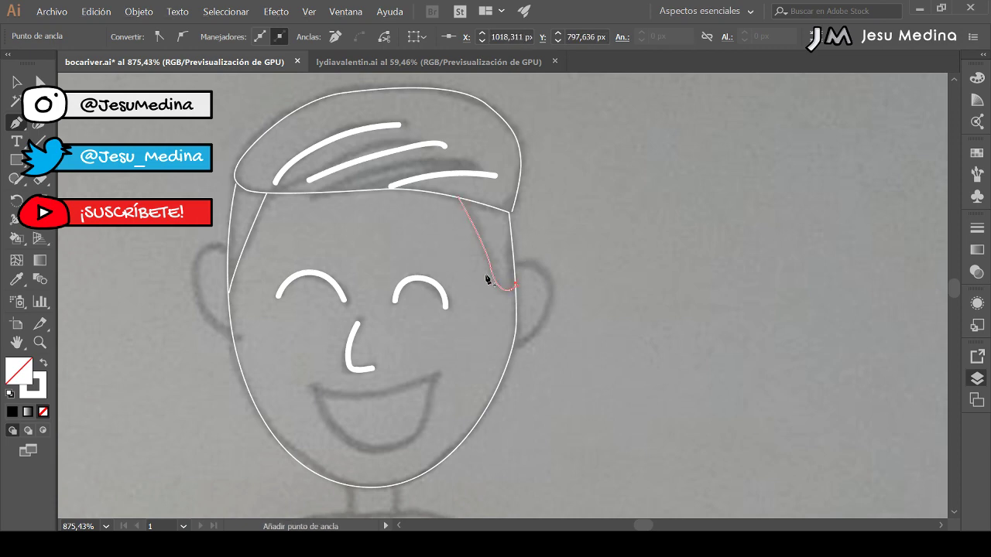
- Draw the open smiling mouth as a closed Pen path over the sketch
scroll(487, 281, down, 3)
click(324, 301)
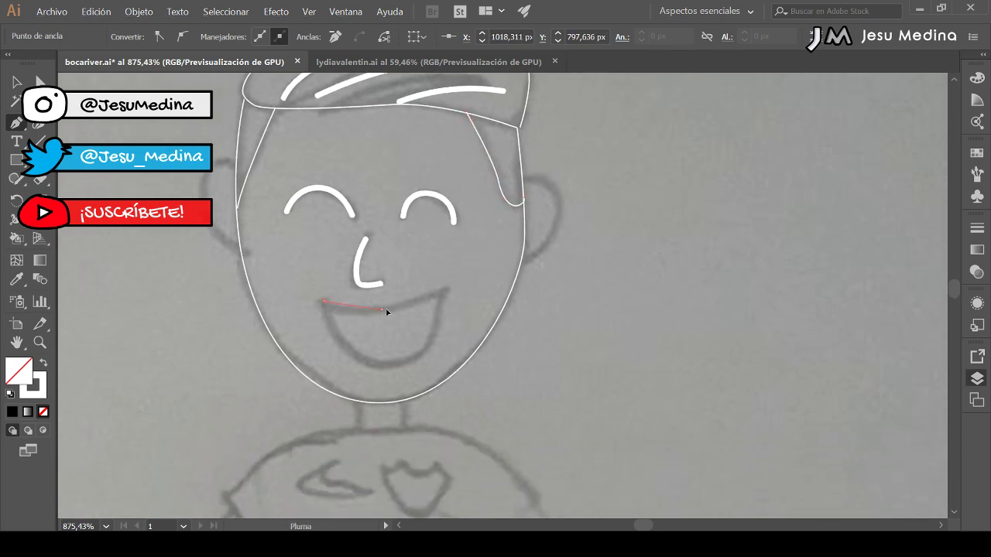
click(444, 292)
drag(388, 364, 334, 363)
click(324, 302)
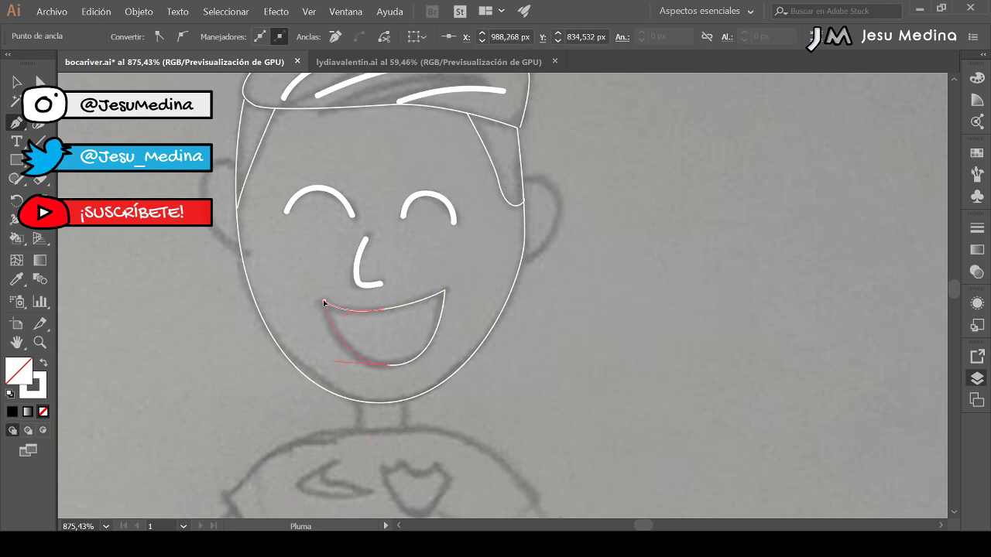
- Draw both ears with the Pen tool as open curves that start and end on the face outline
click(236, 165)
drag(199, 219, 199, 220)
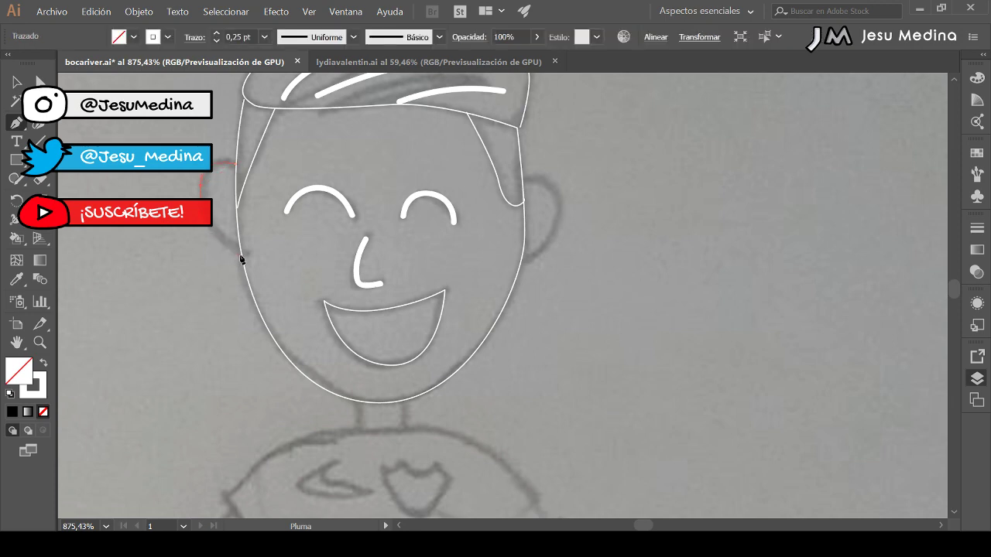
drag(244, 257, 256, 268)
key(shift+c)
key(p)
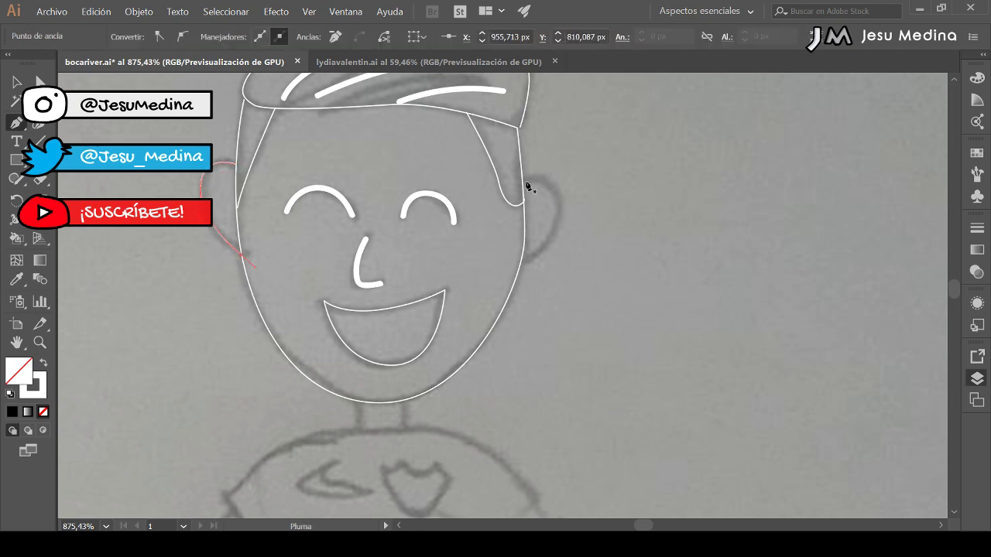
drag(523, 182, 527, 179)
drag(561, 237, 561, 238)
click(519, 265)
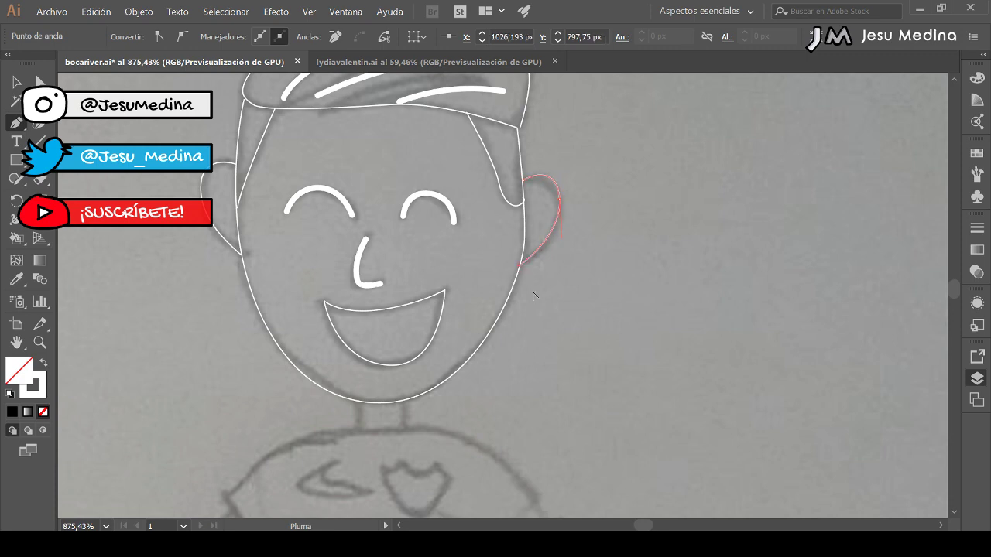
- Paint the two short vertical neck lines with the Paintbrush, from the chin down to the shirt
scroll(356, 325, down, 3)
key(b)
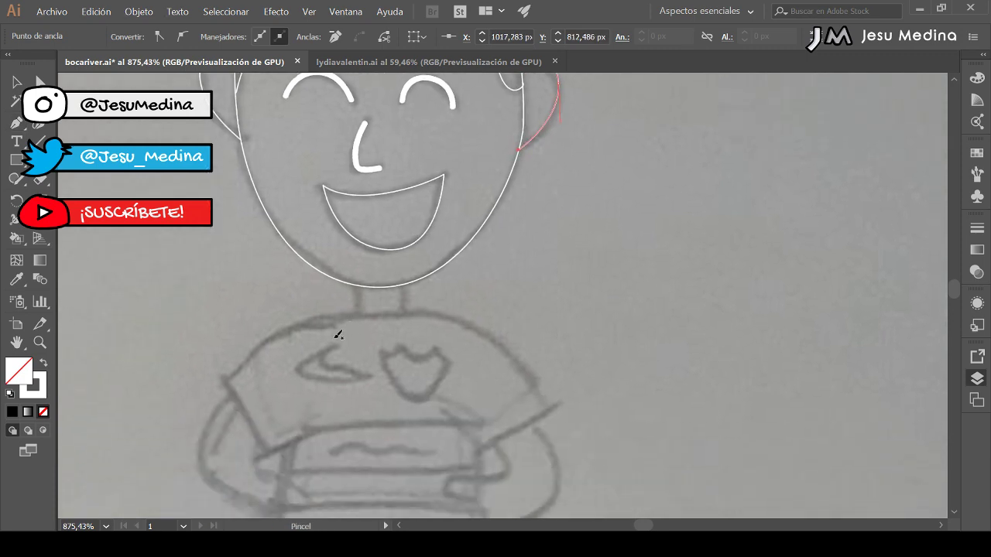
drag(358, 285, 357, 318)
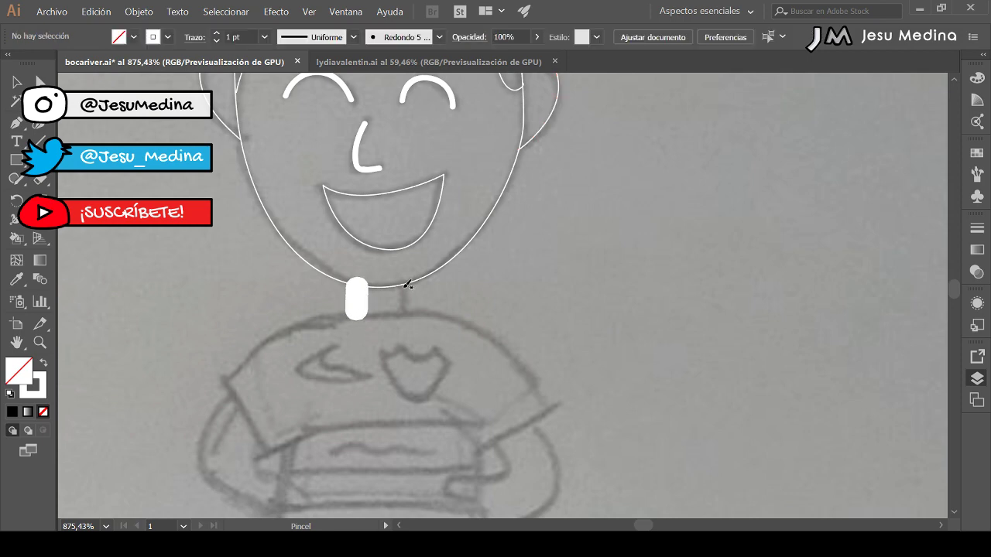
drag(402, 281, 401, 314)
- Select both neck strokes, set their stroke weight to 0.25 pt and deselect them
key(v)
drag(333, 288, 419, 300)
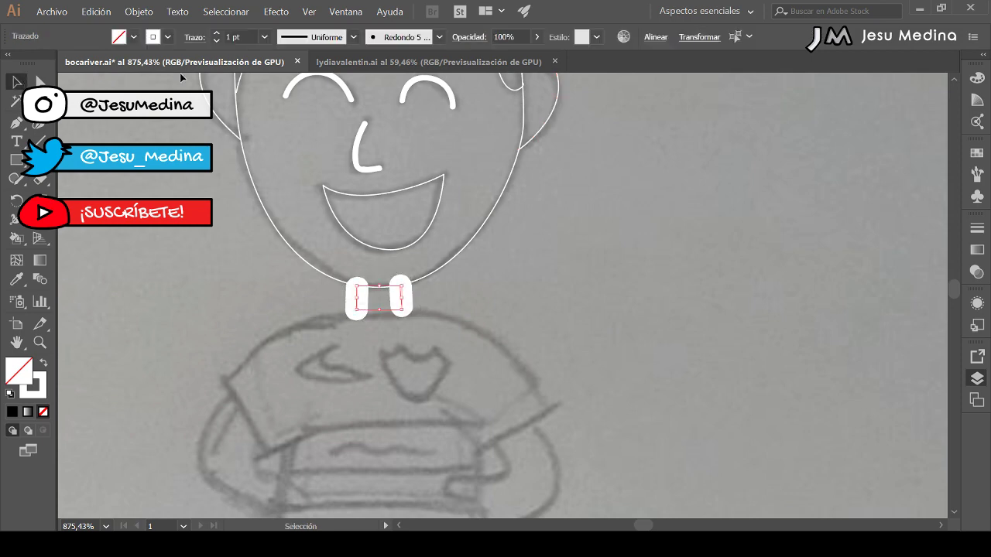
click(218, 41)
click(217, 41)
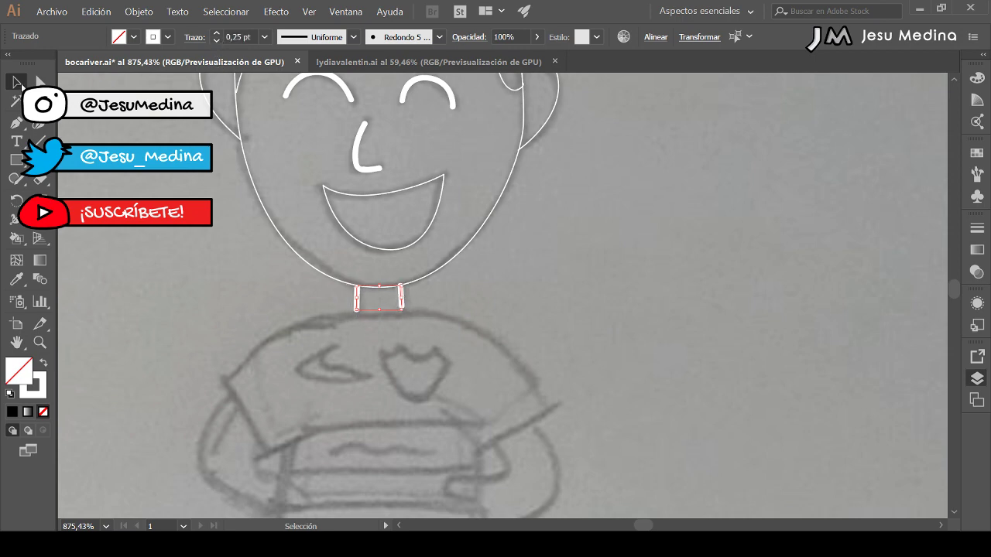
click(202, 214)
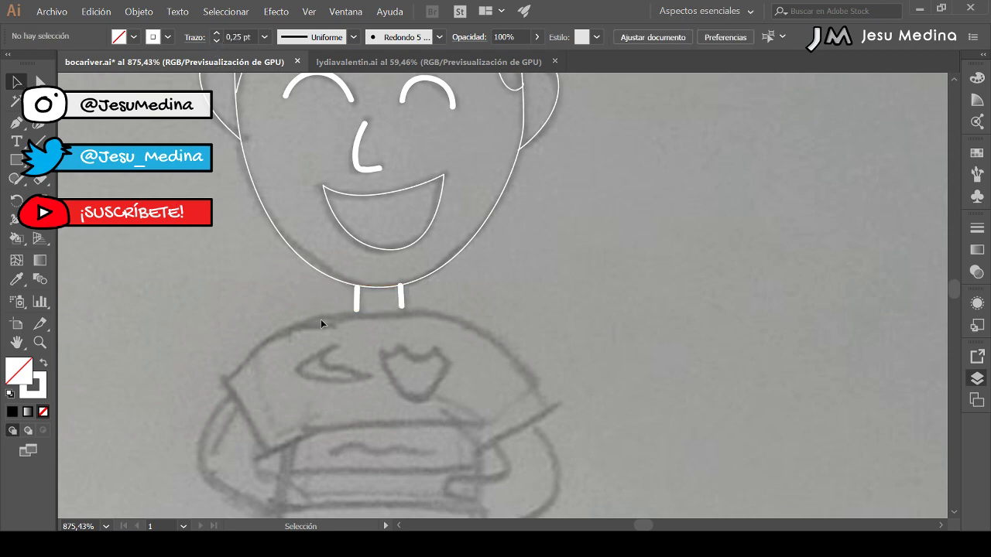
- Draw the shirt's shoulder curve and both sleeves as one open Pen path over the sketch
key(p)
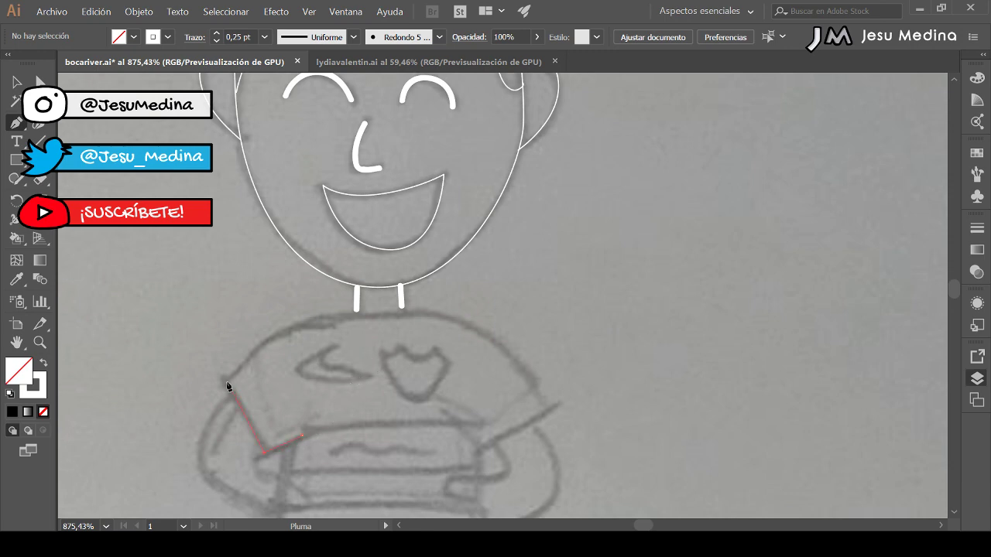
drag(358, 311, 497, 316)
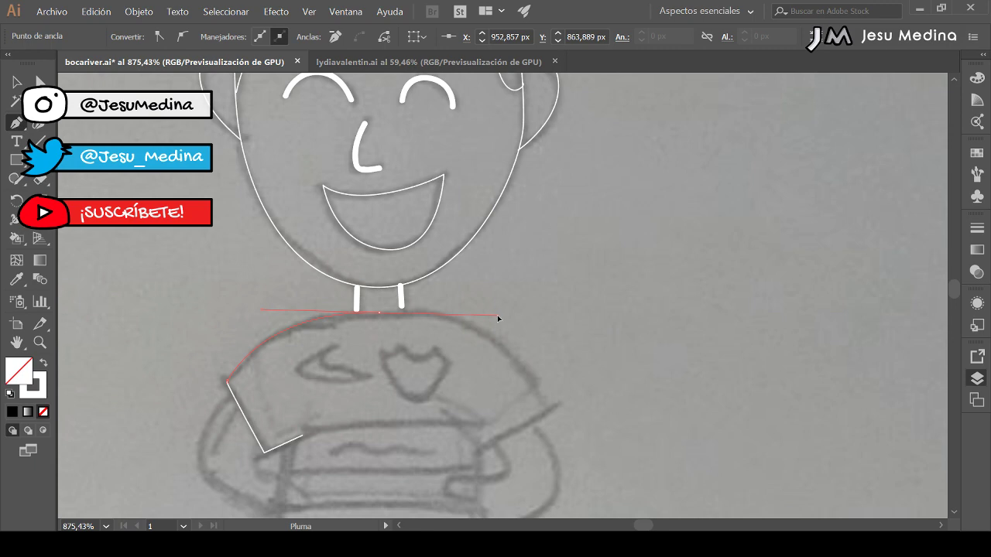
click(551, 407)
click(448, 412)
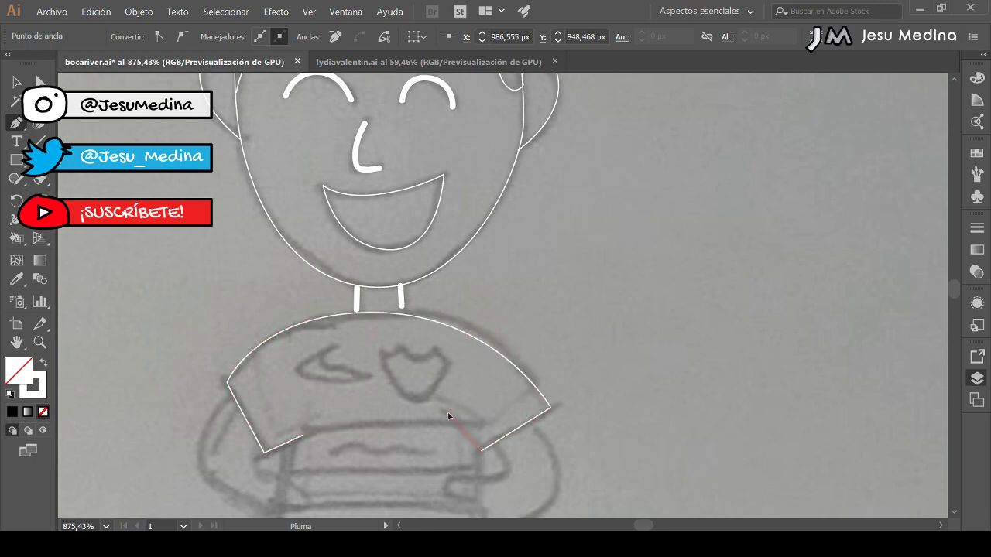
key(Escape)
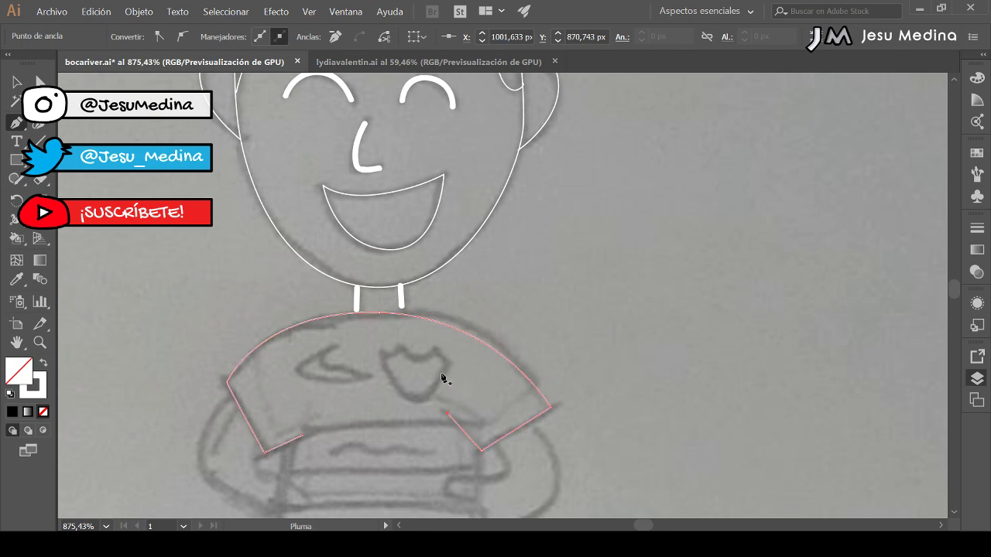
- Move the lower end points of both neck lines onto the shirt's shoulder curve with Direct Selection
key(a)
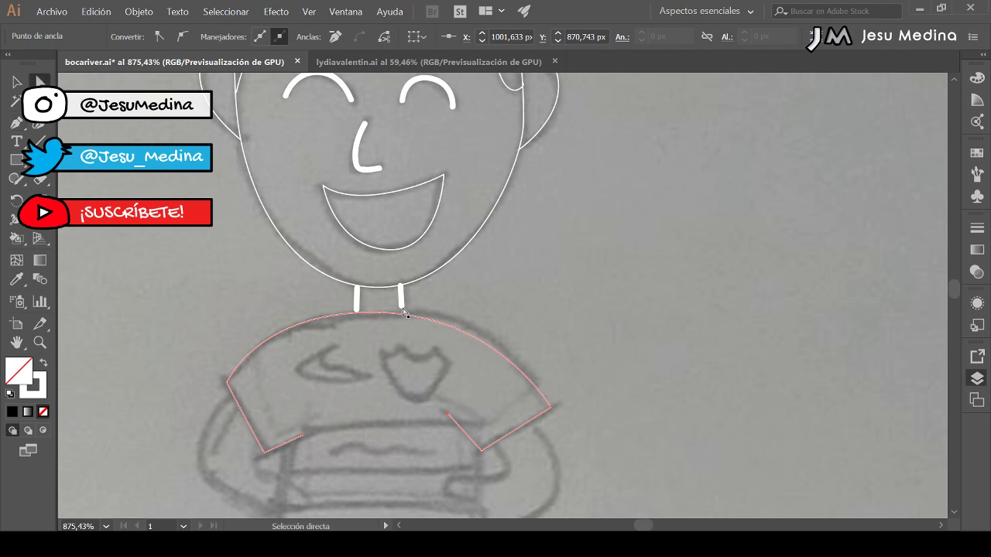
click(401, 309)
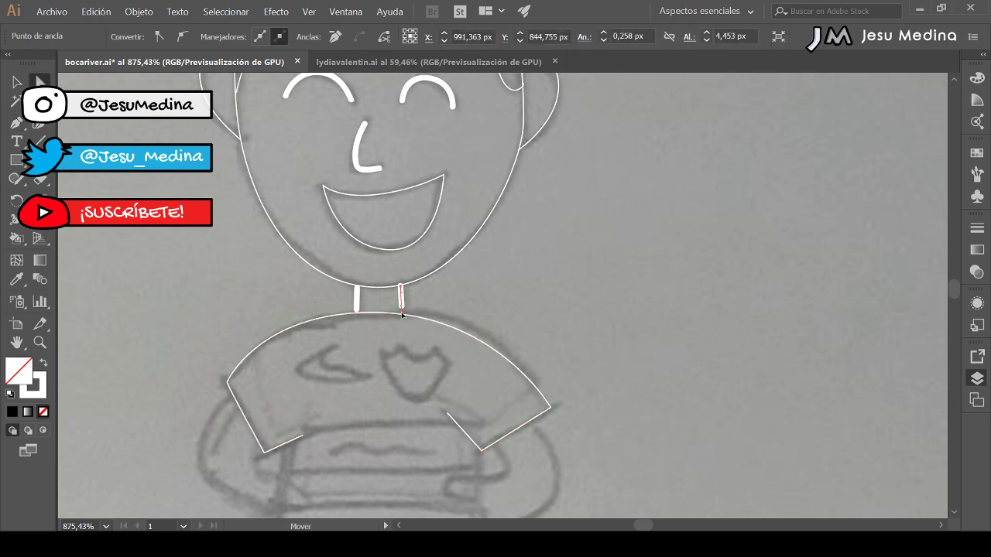
click(356, 312)
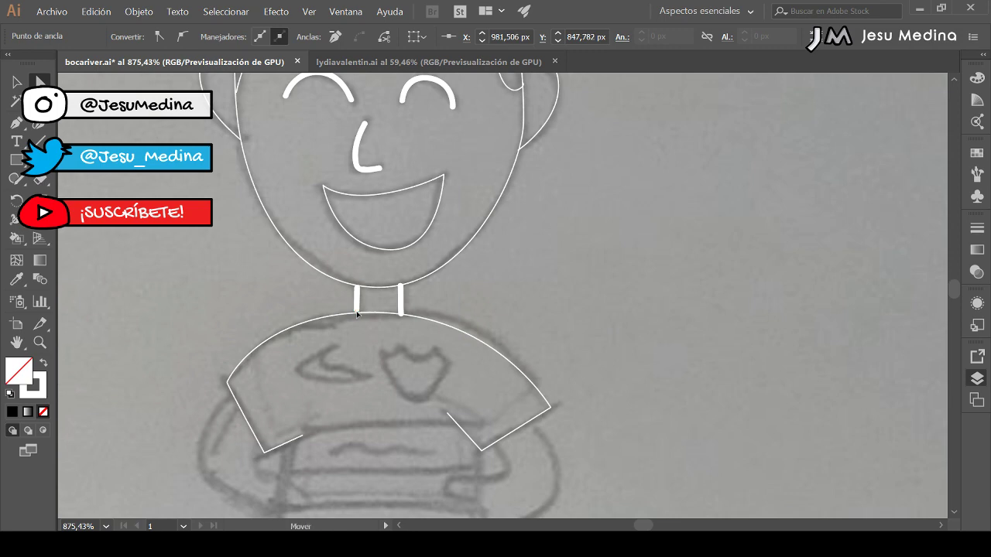
click(434, 305)
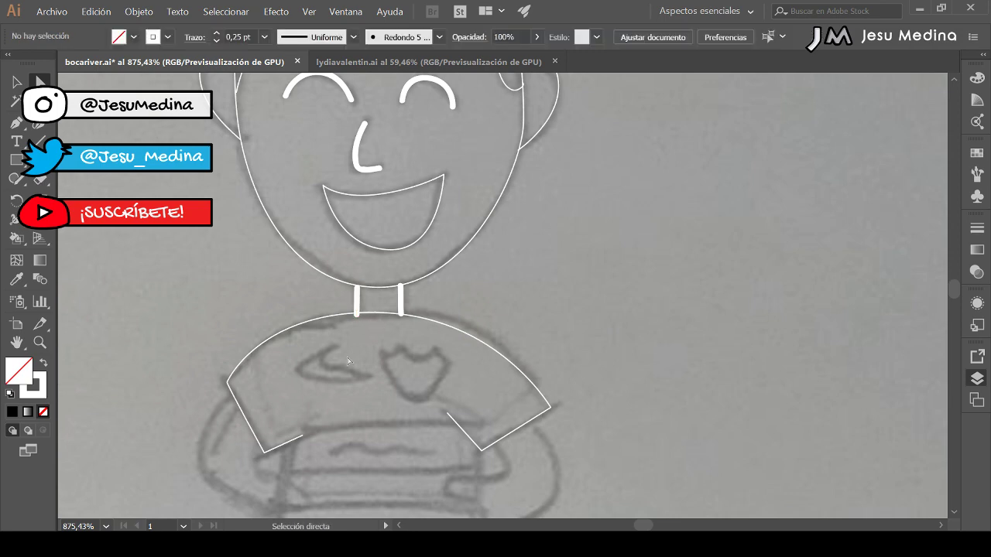
- Draw the swoosh logo on the shirt's chest as a closed Pen path
key(p)
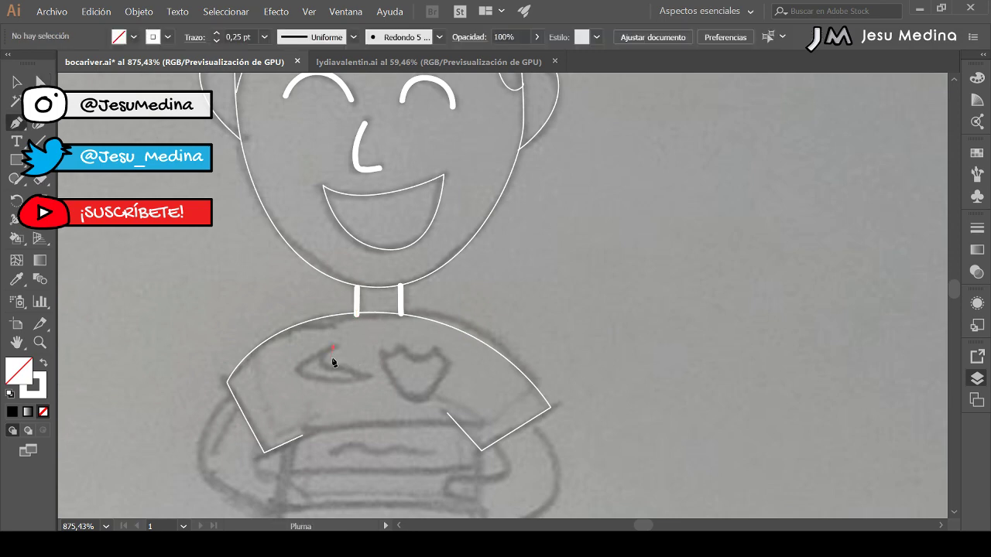
drag(333, 359, 332, 371)
click(369, 378)
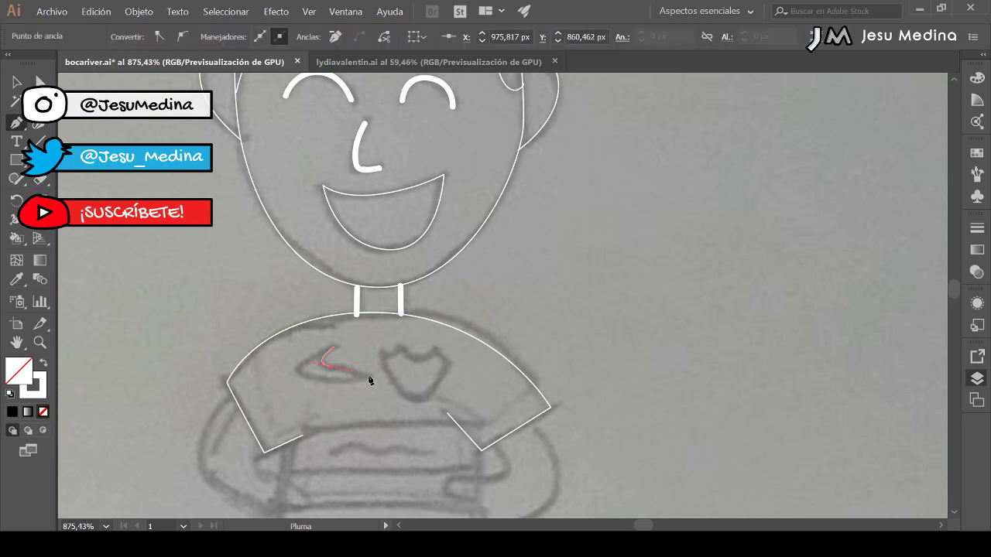
drag(300, 369, 308, 353)
click(332, 348)
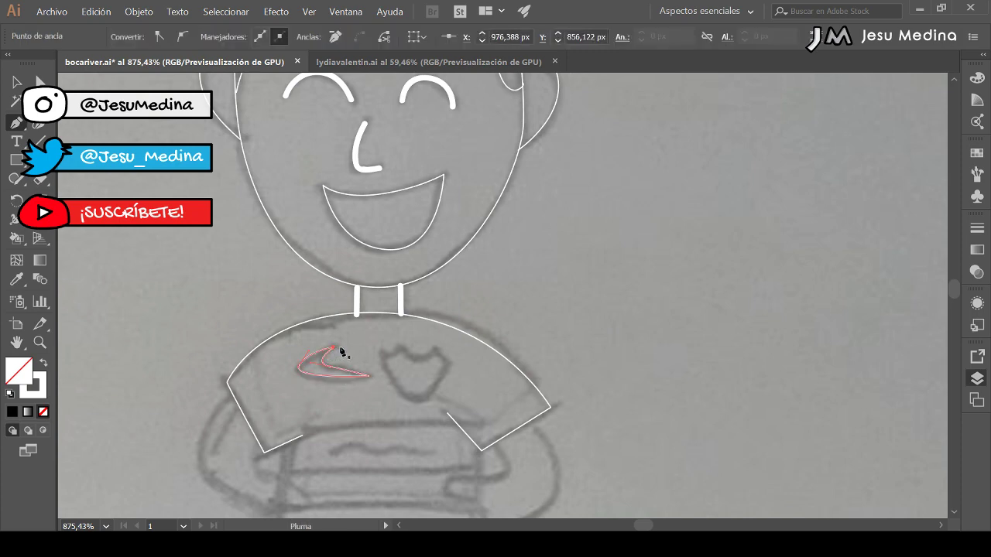
- Draw the shield crest beside the swoosh as a closed Pen path with a scalloped upper edge
drag(383, 353, 419, 357)
click(401, 345)
click(435, 348)
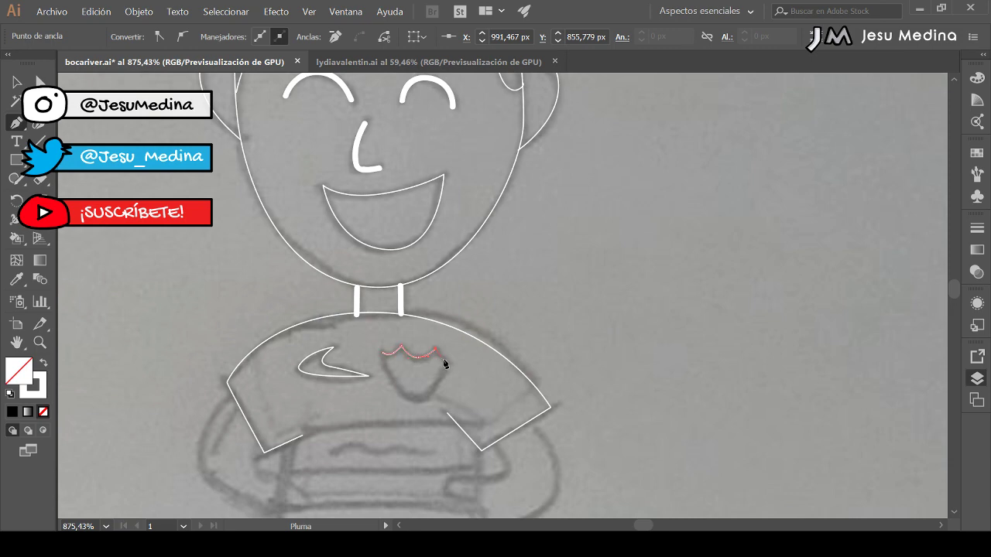
click(397, 399)
drag(418, 400, 384, 397)
click(382, 353)
- Continue the shirt path from the left sleeve's inner end across the chest to the right sleeve as the band's upper edge
scroll(384, 397, down, 2)
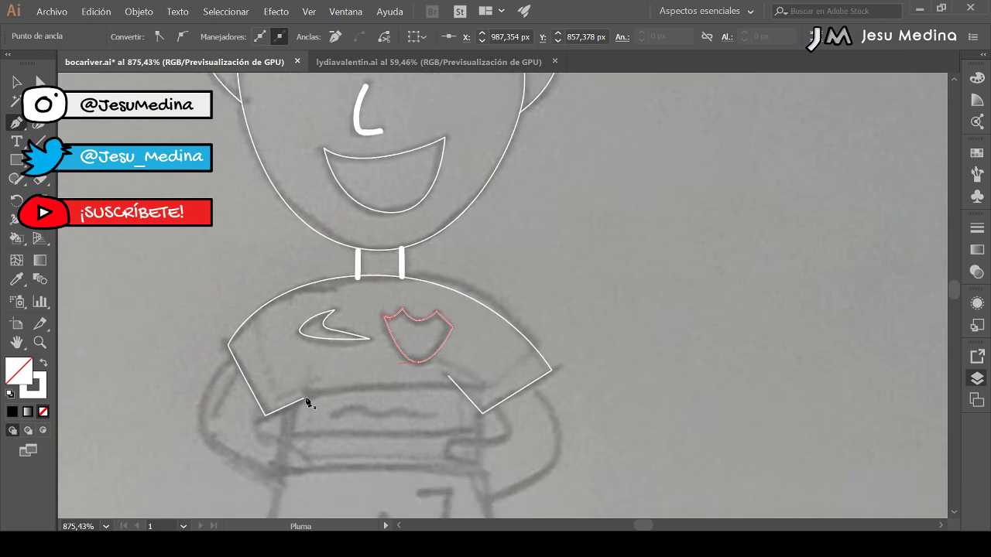
click(305, 401)
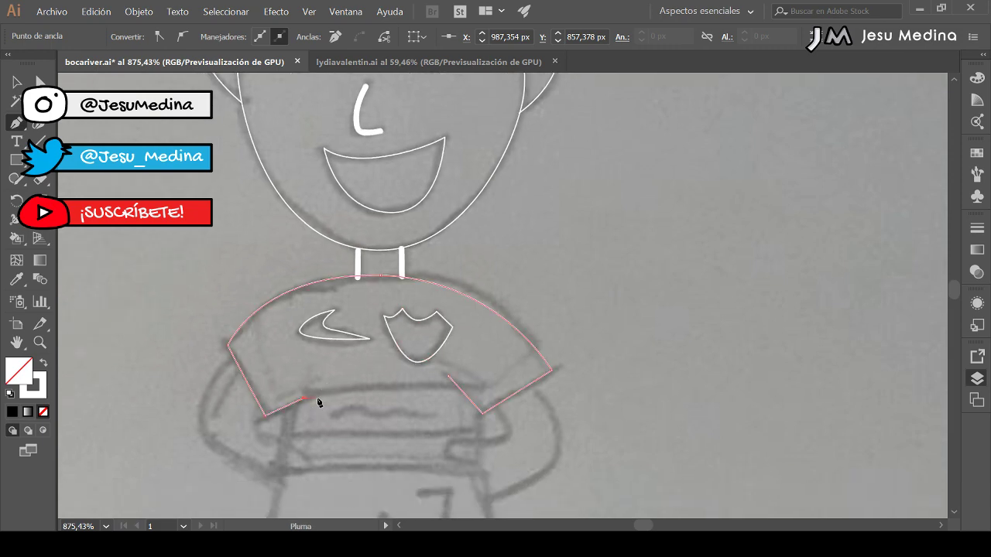
click(456, 387)
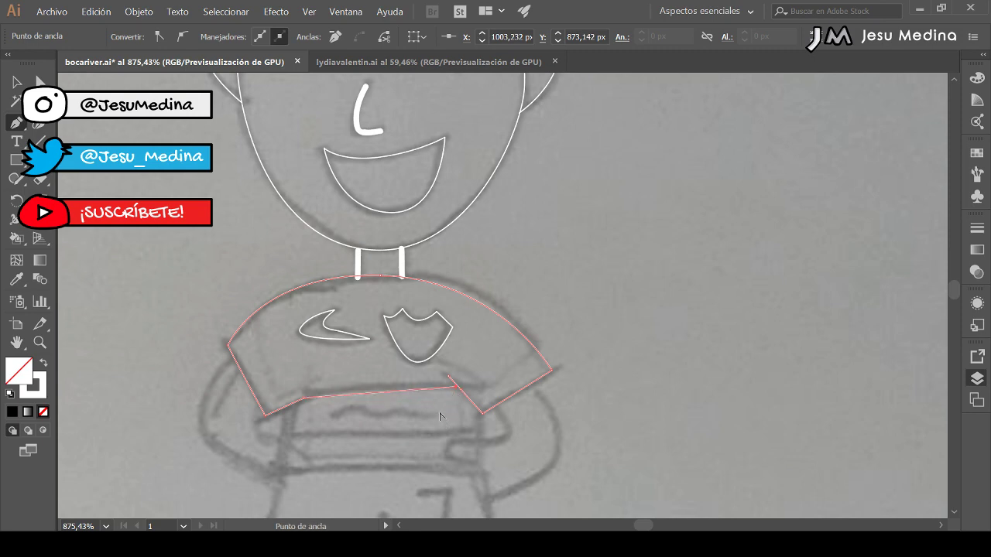
- Draw the chest band's two side edges and its lower edge as separate straight Pen segments
click(289, 404)
click(283, 440)
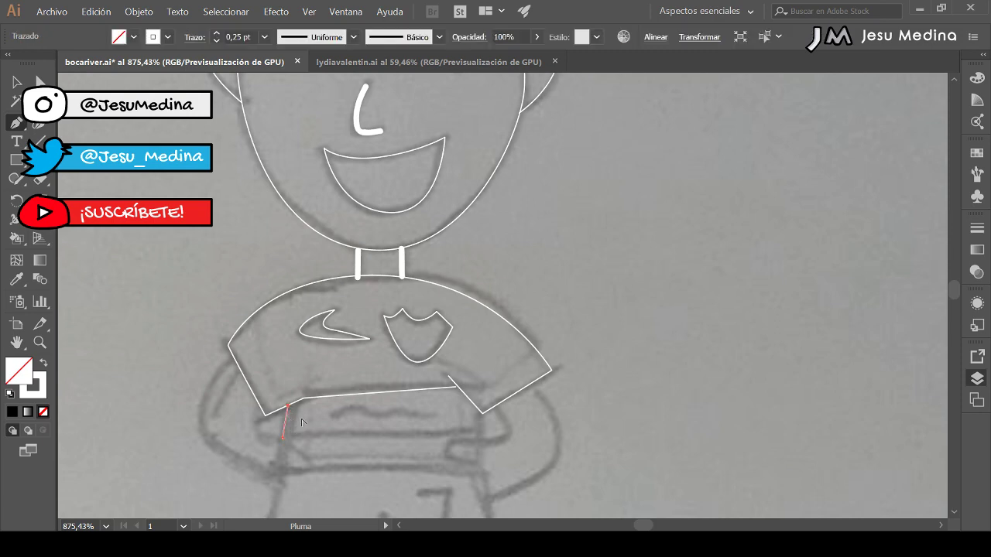
ctrl+click(299, 437)
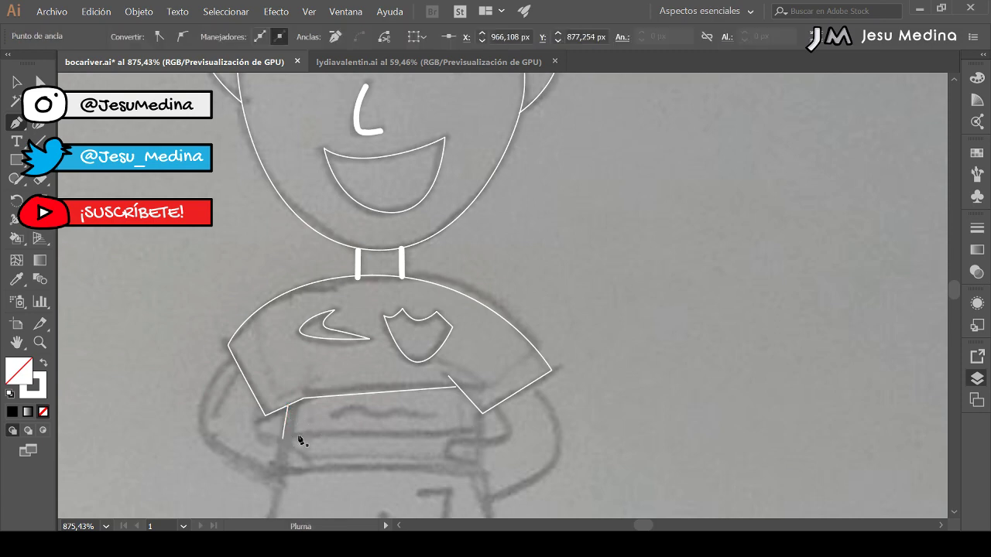
click(480, 427)
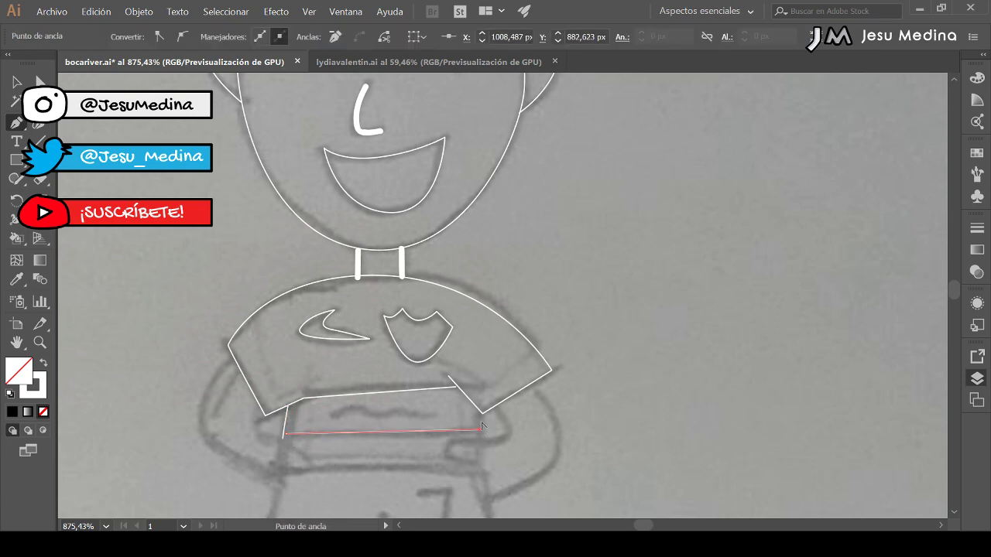
click(480, 442)
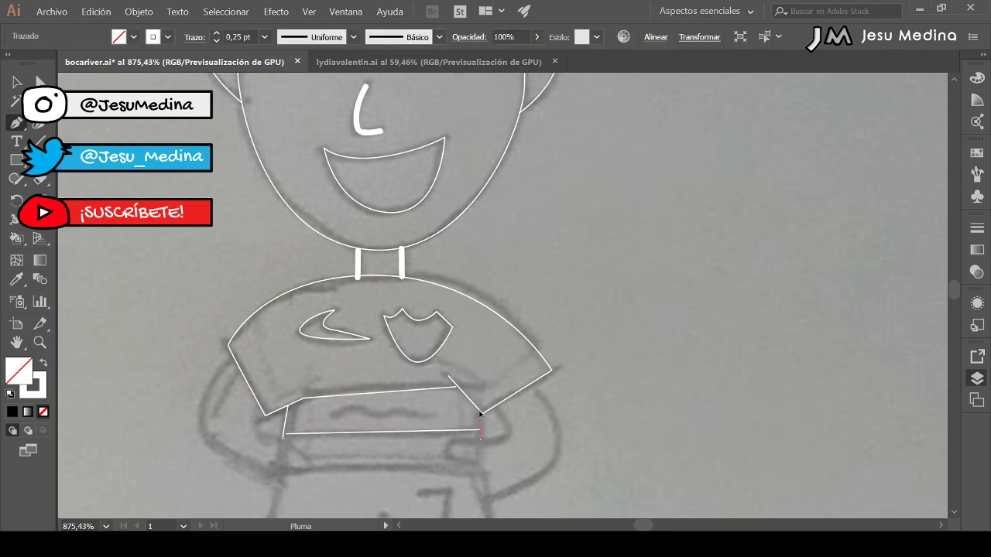
click(479, 412)
- Paint a wavy lettering line inside the chest band with the Paintbrush and set its stroke weight to 0.25 pt
key(b)
drag(335, 416, 442, 419)
scroll(438, 424, down, 4)
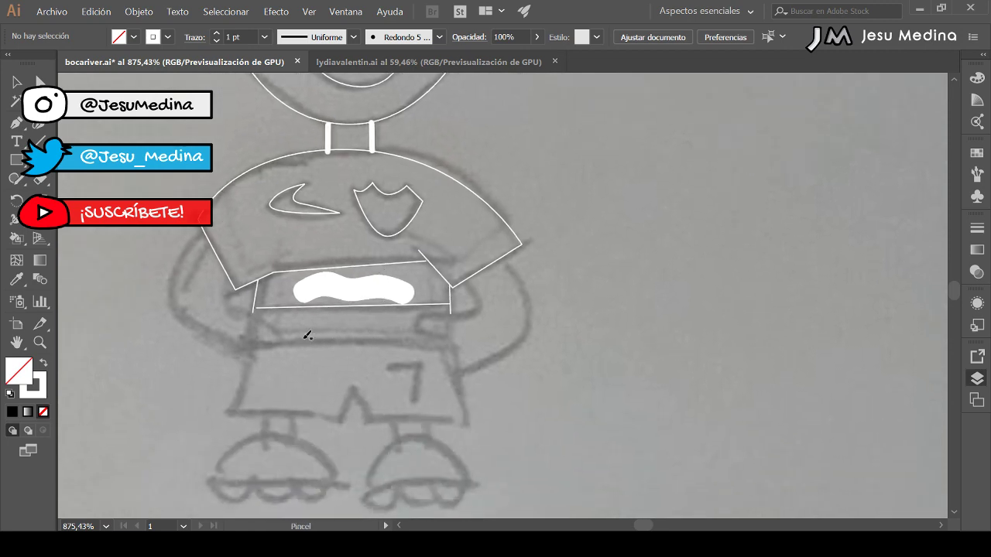
click(17, 83)
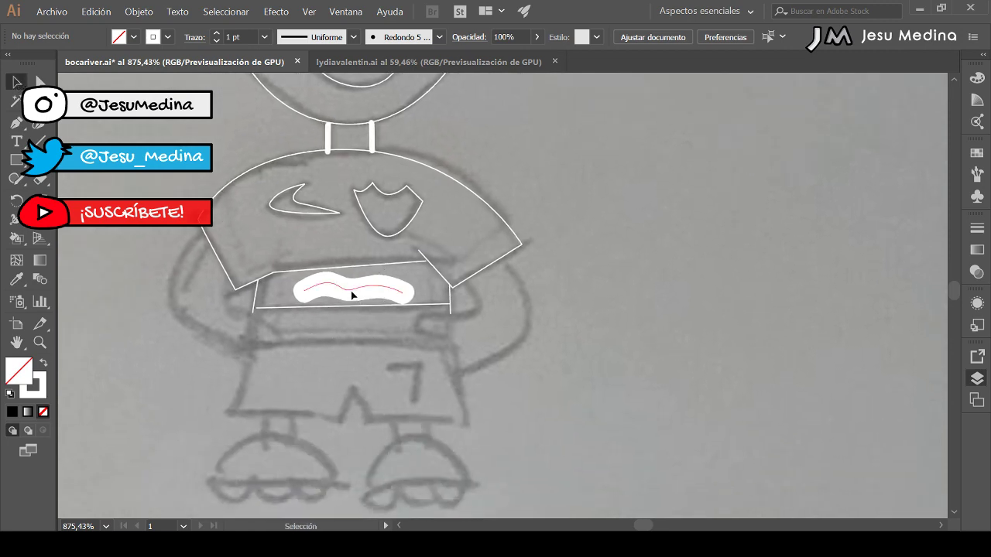
click(352, 292)
click(217, 41)
click(217, 41)
click(216, 41)
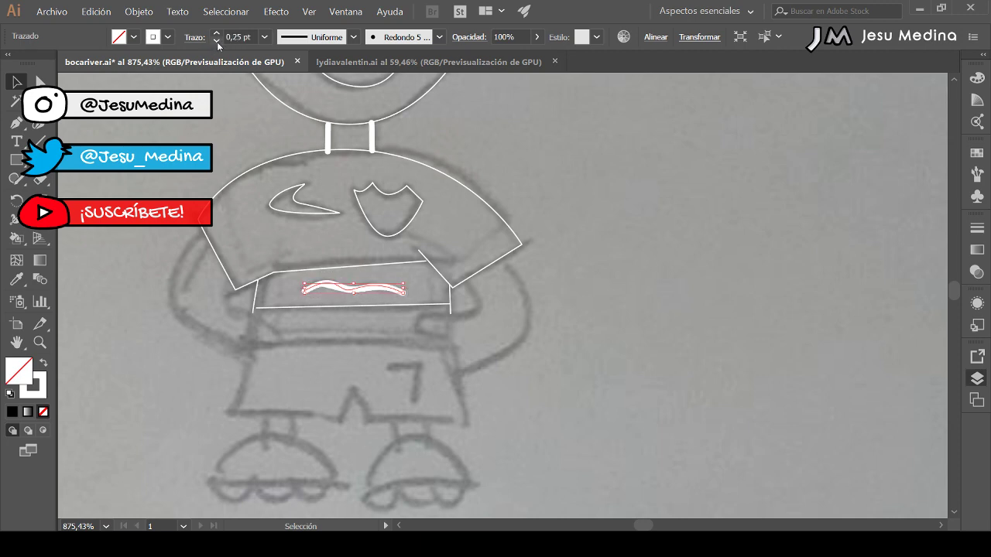
- Paint the left arm's outer curve and the left hand's outline with the Paintbrush, from the sleeve to the waist
key(b)
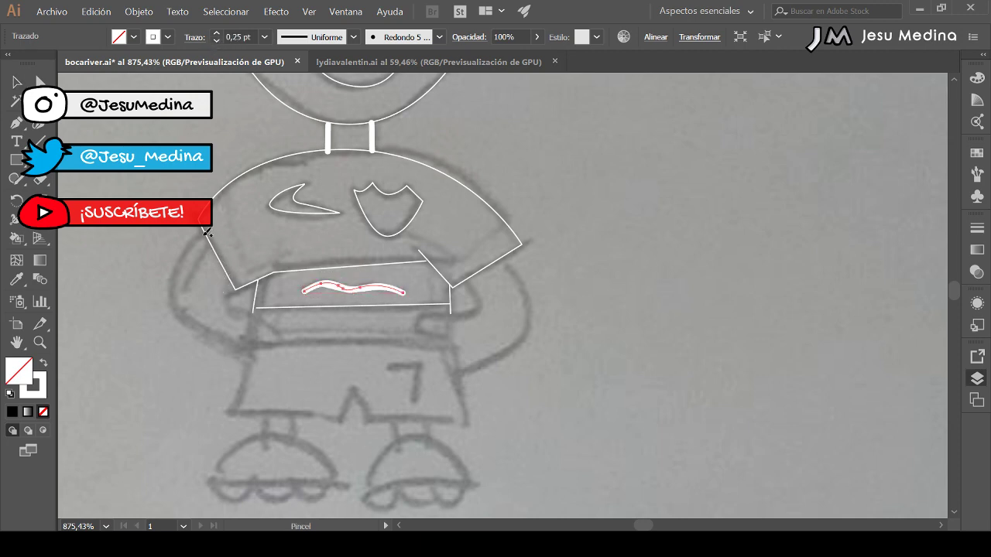
mouse_move(208, 232)
mouse_down()
mouse_move(177, 277)
mouse_move(197, 325)
mouse_move(249, 356)
mouse_up()
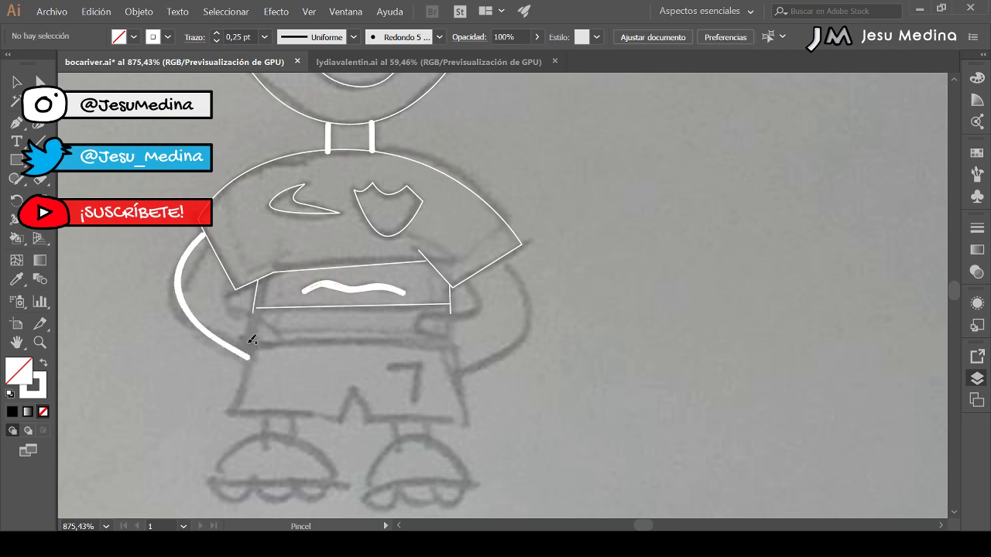
mouse_move(251, 339)
mouse_down()
mouse_move(267, 343)
mouse_move(272, 319)
mouse_move(230, 297)
mouse_move(235, 288)
mouse_up()
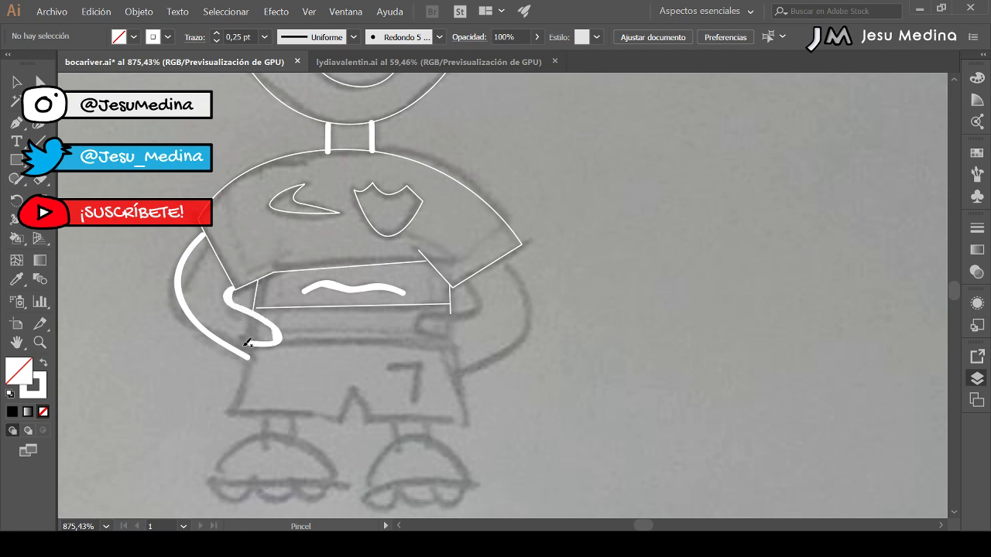
- Paint the shorts' outline, continuing into the right hand up to the sleeve, and add the waistline with the Paintbrush
mouse_move(252, 342)
mouse_down()
mouse_move(238, 412)
mouse_move(336, 422)
mouse_move(353, 387)
mouse_move(368, 418)
mouse_move(464, 426)
mouse_move(446, 339)
mouse_move(421, 330)
mouse_move(470, 316)
mouse_move(468, 284)
mouse_up()
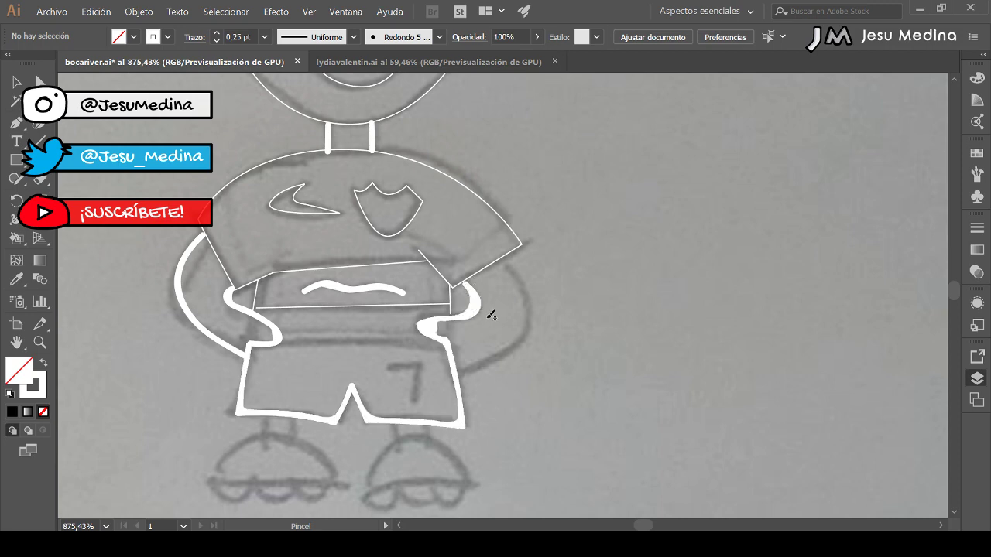
drag(279, 342, 447, 346)
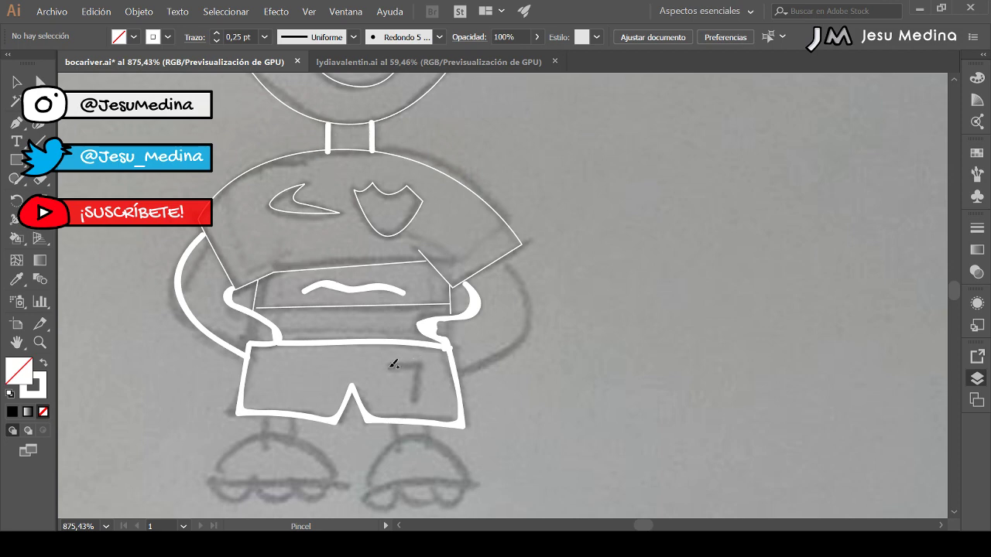
- Paint the number 7 on the shorts, the right arm's outer curve and the short leg lines with the Paintbrush
mouse_move(388, 365)
mouse_down()
mouse_move(423, 361)
mouse_move(419, 394)
mouse_up()
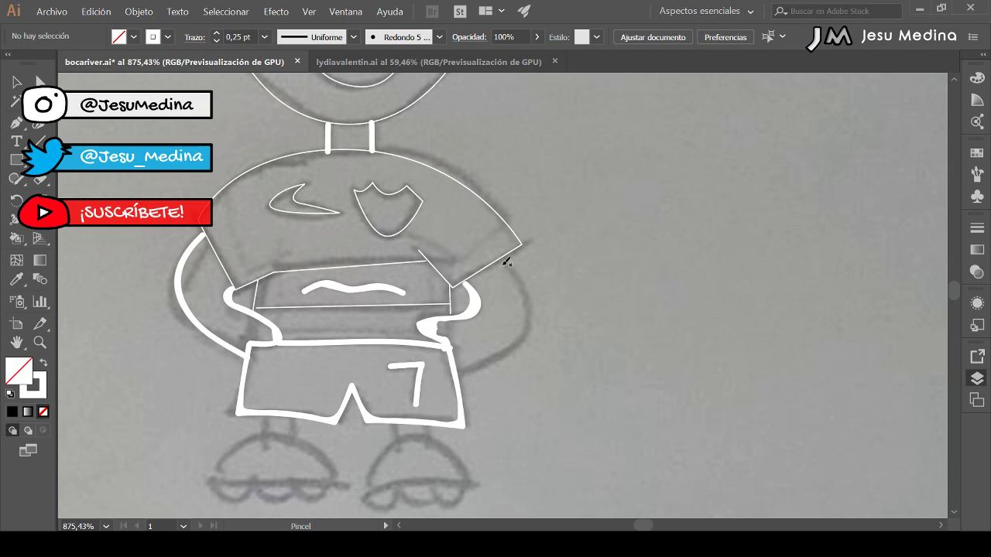
mouse_move(500, 258)
mouse_down()
mouse_move(516, 322)
mouse_move(498, 352)
mouse_move(459, 353)
mouse_up()
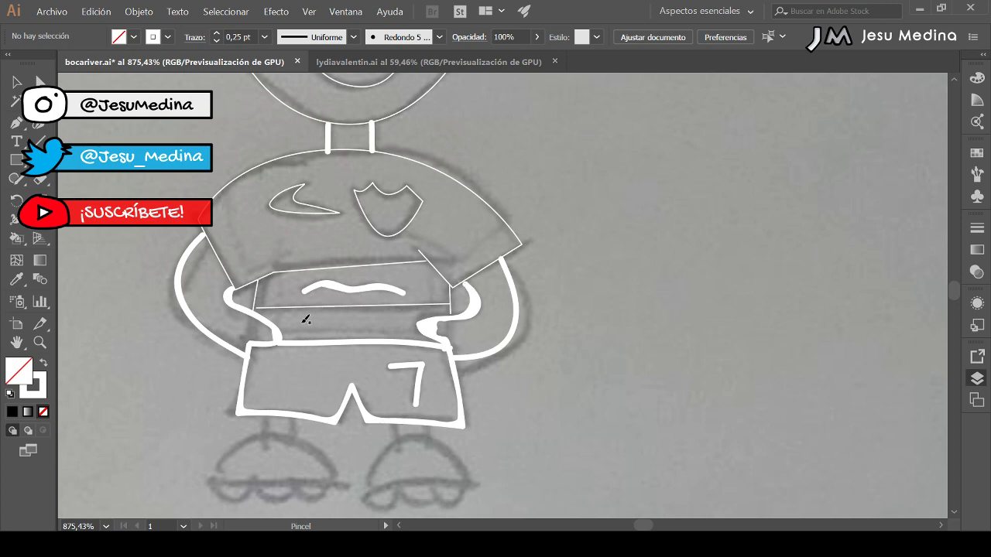
mouse_move(263, 416)
mouse_down()
mouse_move(263, 427)
mouse_move(292, 437)
mouse_up()
mouse_move(401, 422)
mouse_down()
mouse_move(400, 435)
mouse_move(428, 434)
mouse_up()
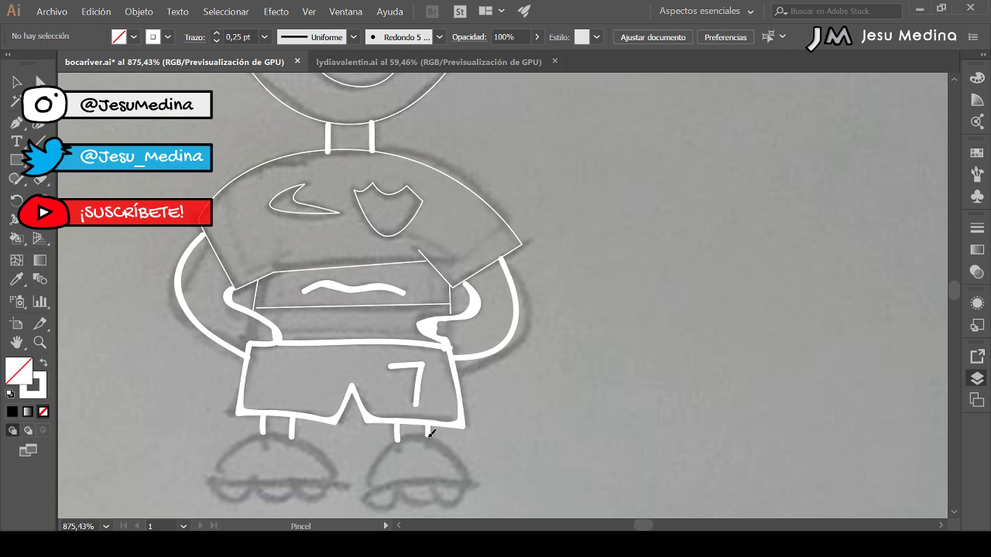
- Draw both boots as closed, flat-bottomed domes with the Pen, tracing the sketch below the legs
key(p)
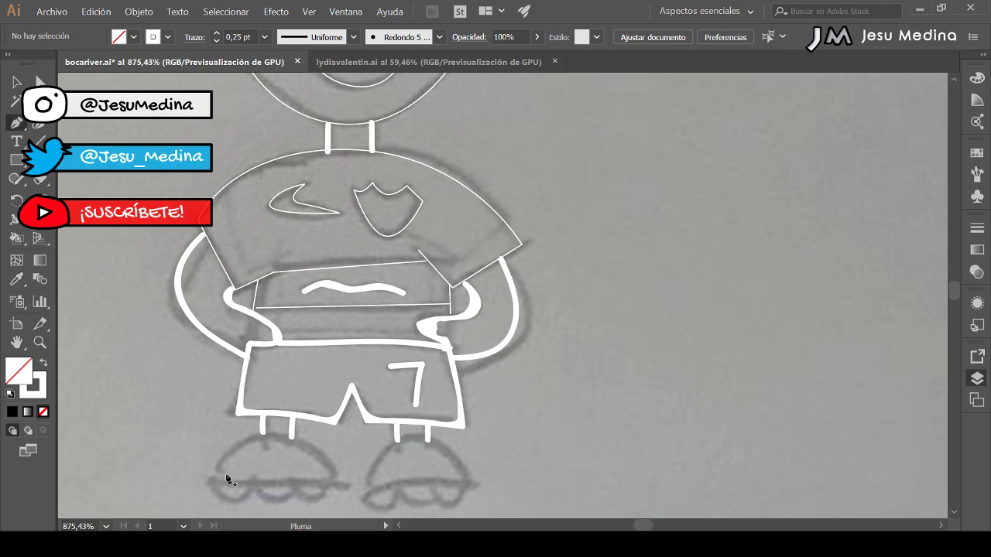
click(335, 482)
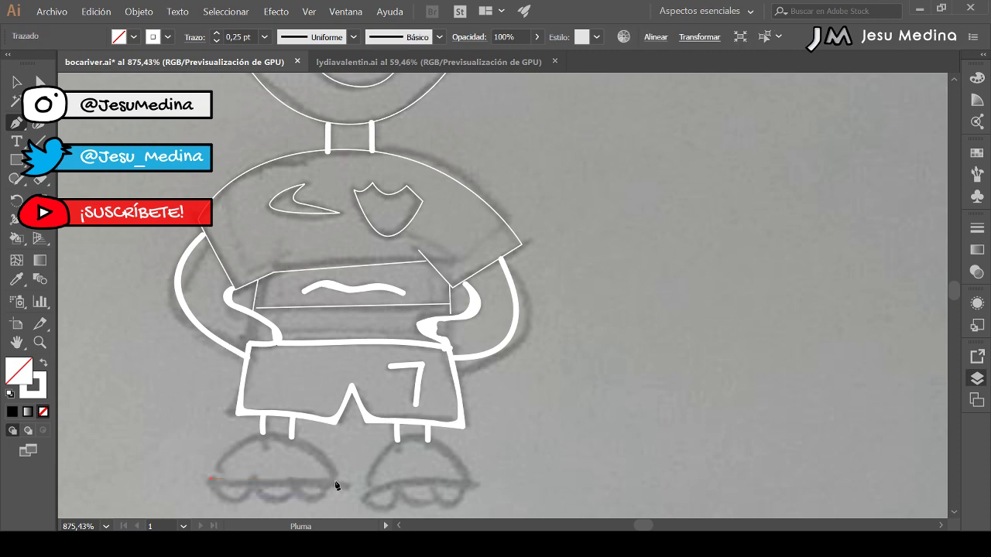
drag(271, 436, 223, 433)
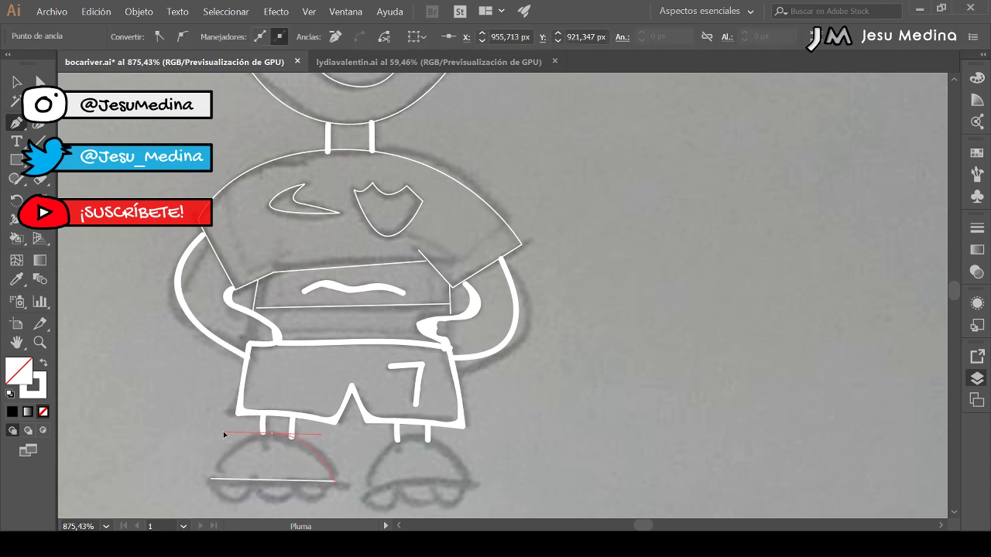
click(212, 478)
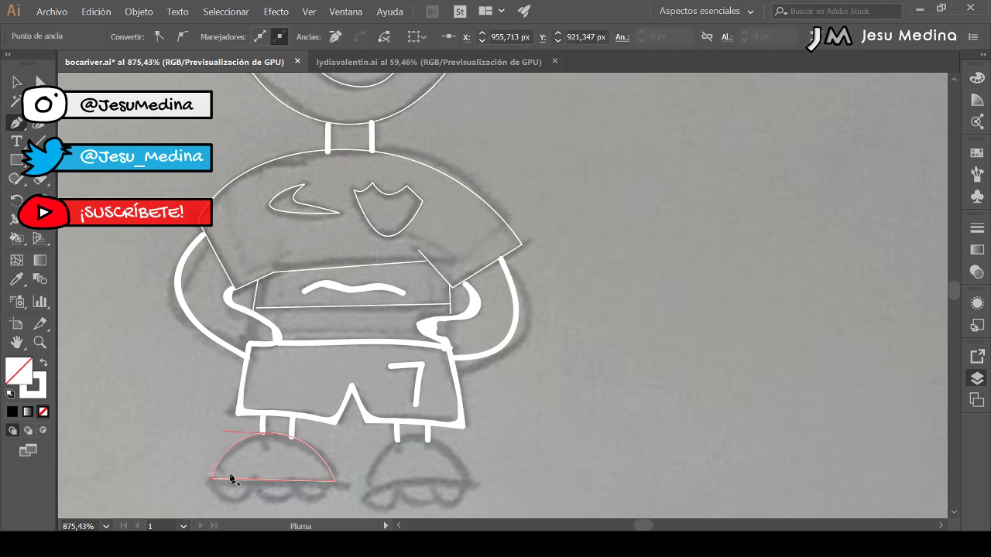
click(369, 485)
click(470, 484)
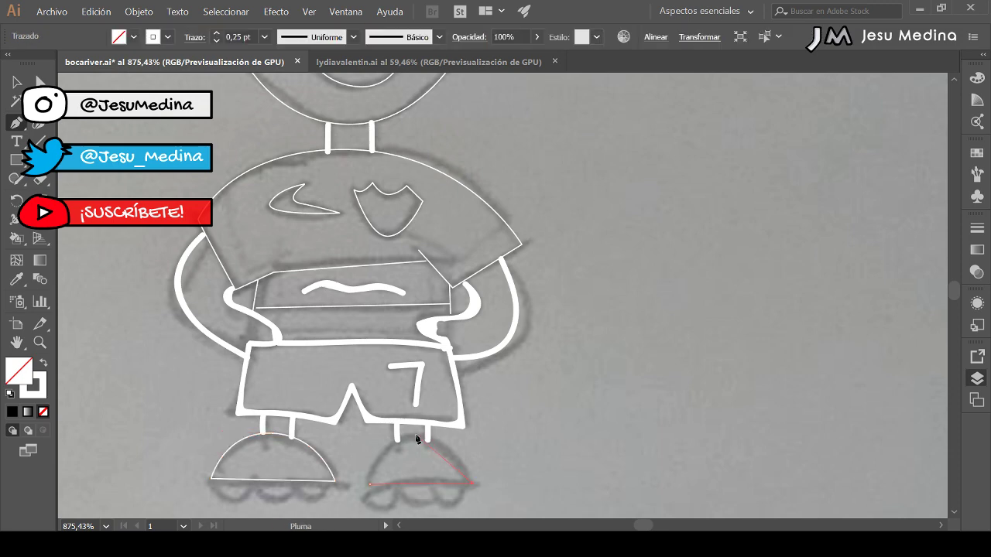
drag(412, 436, 377, 436)
click(370, 484)
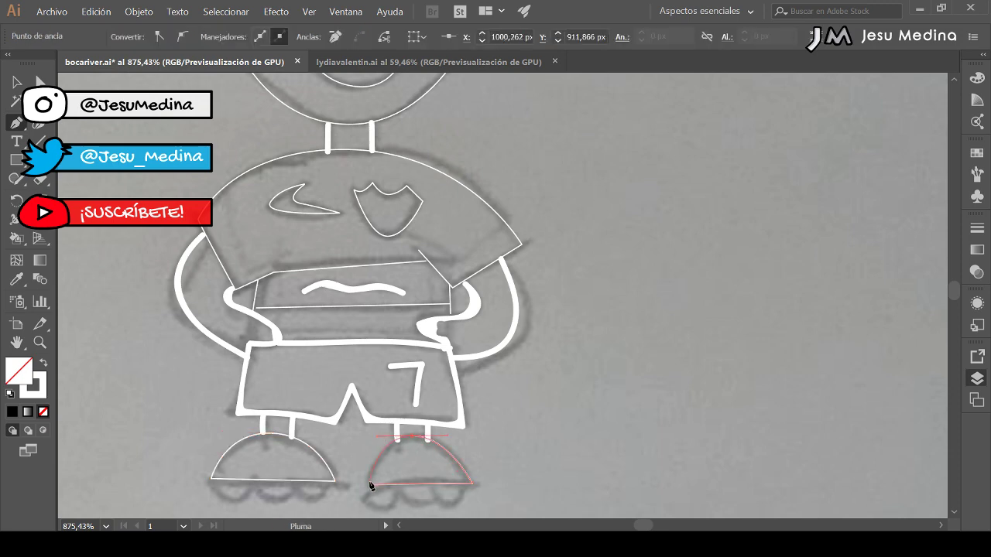
- Paint the first rounded stud under the left boot with the Paintbrush and set its stroke weight to 0.25 pt
scroll(356, 451, down, 2)
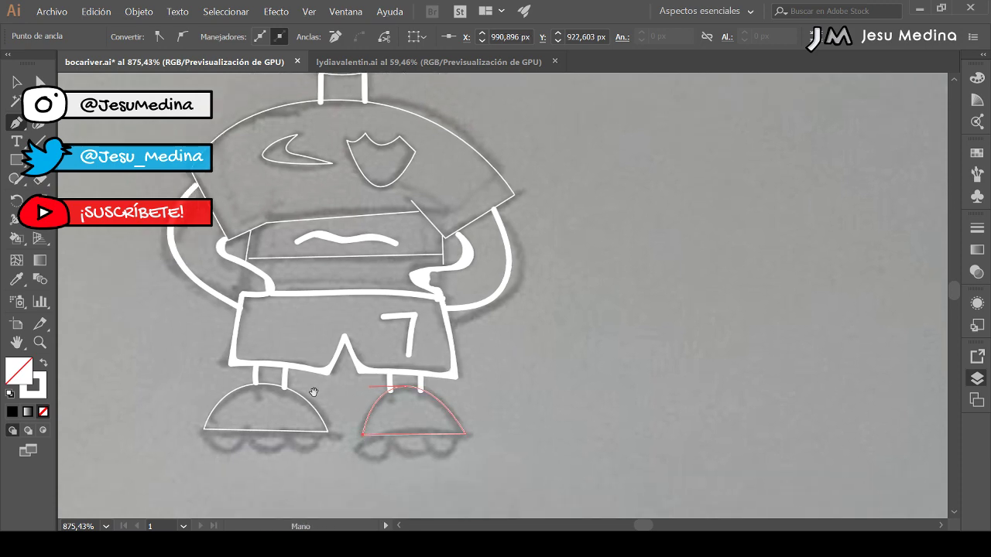
key(b)
mouse_move(208, 425)
mouse_down()
mouse_move(224, 450)
mouse_move(232, 426)
mouse_up()
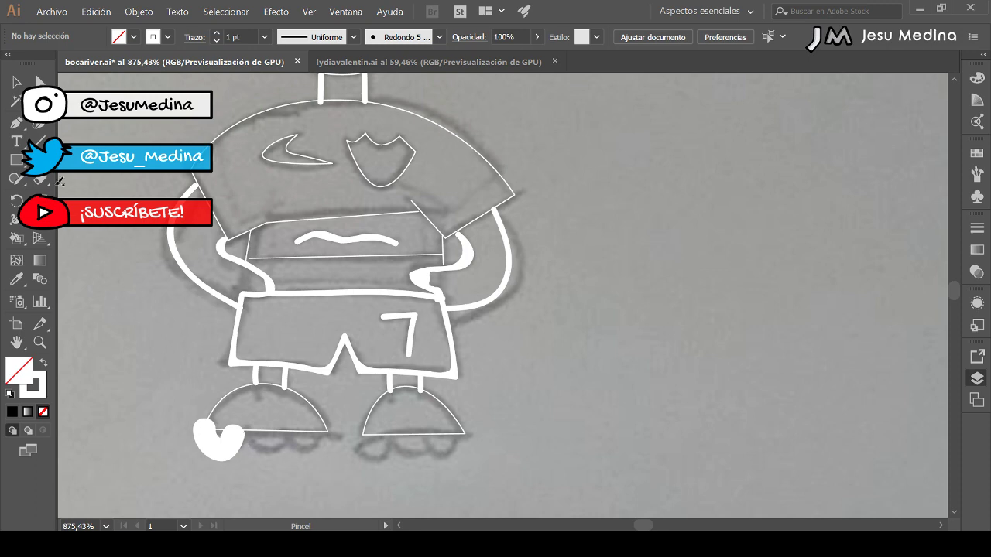
click(17, 81)
click(242, 433)
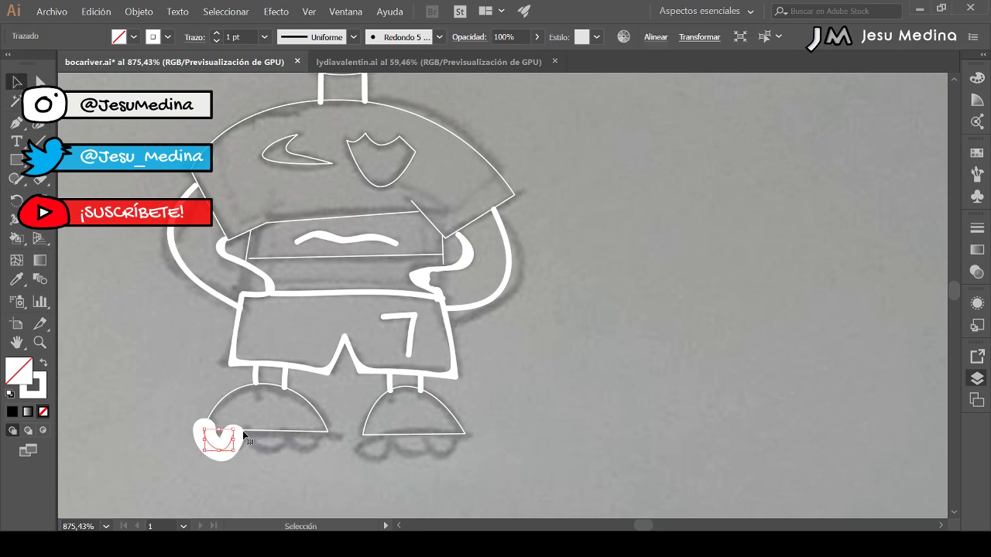
click(217, 41)
click(217, 41)
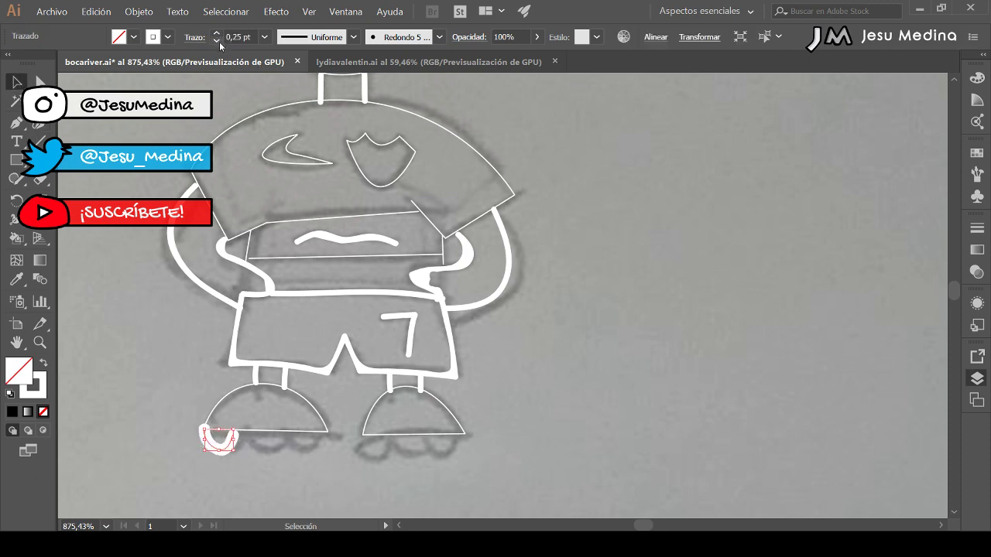
click(217, 41)
click(218, 41)
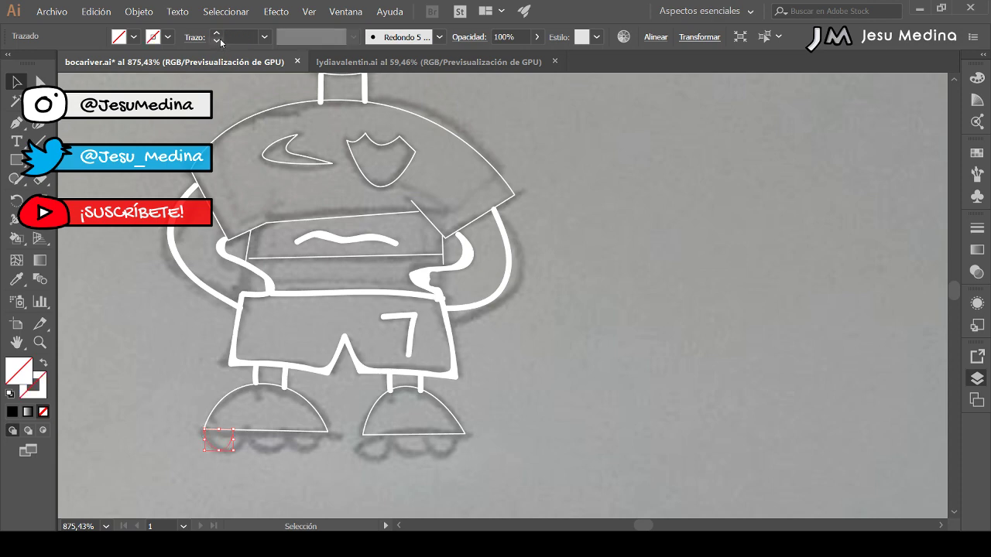
click(217, 34)
- Paint the remaining rounded studs under both boots with the Paintbrush
key(b)
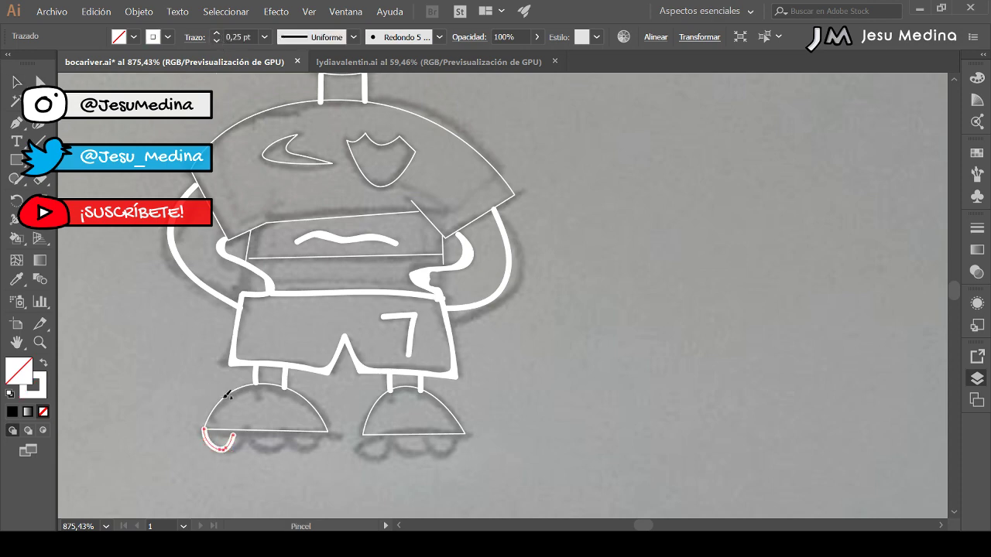
mouse_move(246, 431)
mouse_down()
mouse_move(264, 449)
mouse_move(297, 435)
mouse_move(313, 450)
mouse_move(324, 430)
mouse_move(386, 449)
mouse_move(393, 432)
mouse_move(411, 449)
mouse_move(426, 434)
mouse_move(436, 443)
mouse_move(462, 437)
mouse_up()
drag(418, 319, 449, 451)
- Select all of the Boca player's traced lines and set their stroke colour to black
key(z)
alt+click(408, 374)
alt+click(407, 375)
alt+click(408, 375)
alt+click(408, 376)
drag(410, 318, 335, 435)
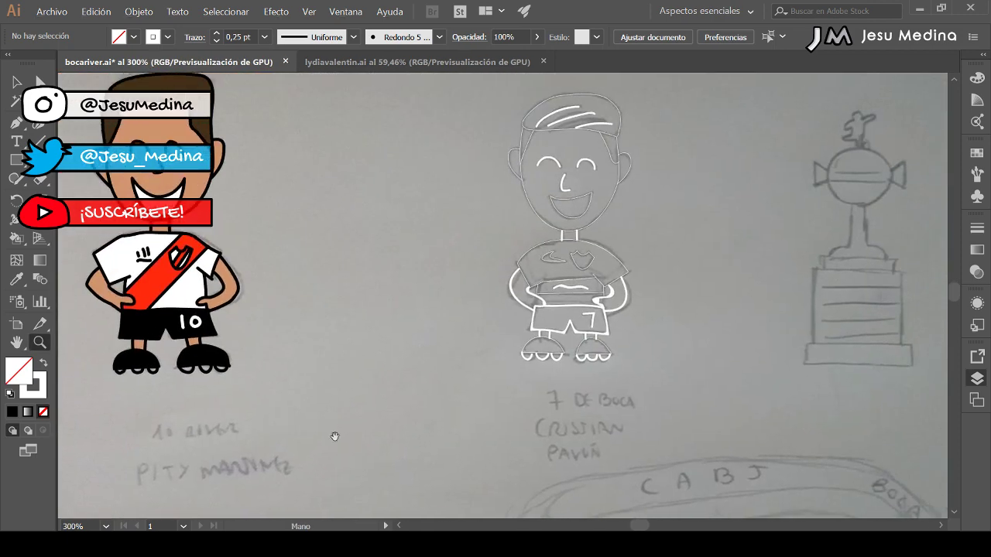
drag(449, 352, 402, 434)
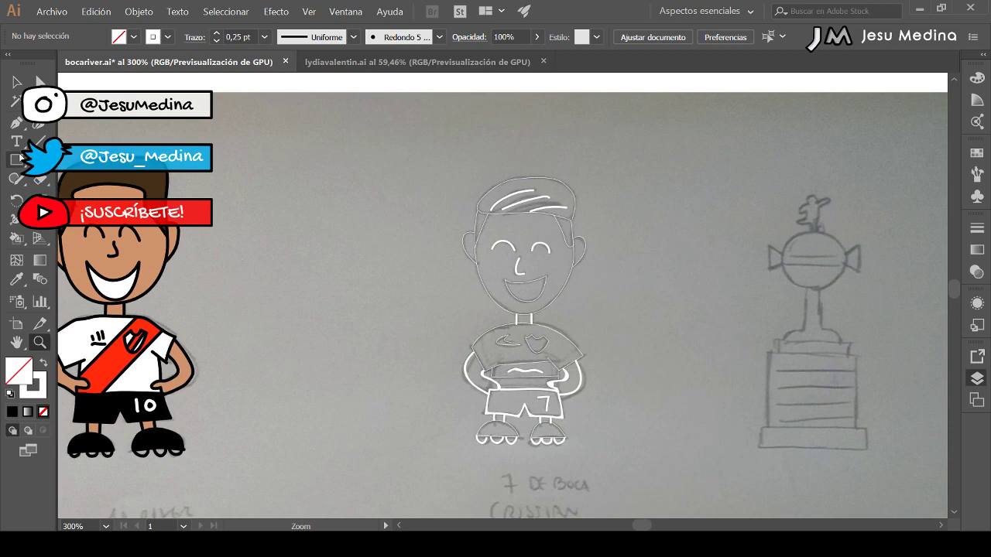
click(20, 82)
drag(637, 461, 637, 462)
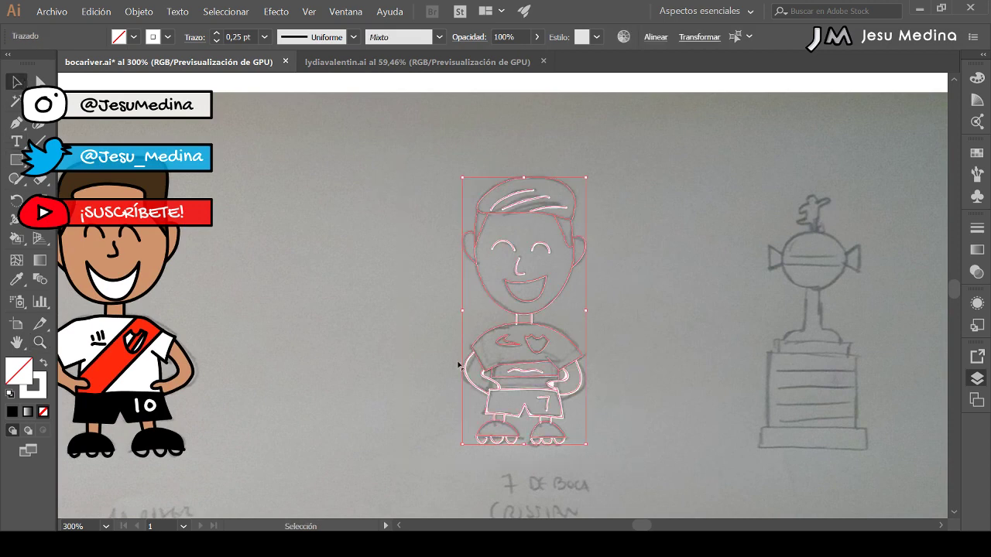
click(167, 38)
click(47, 64)
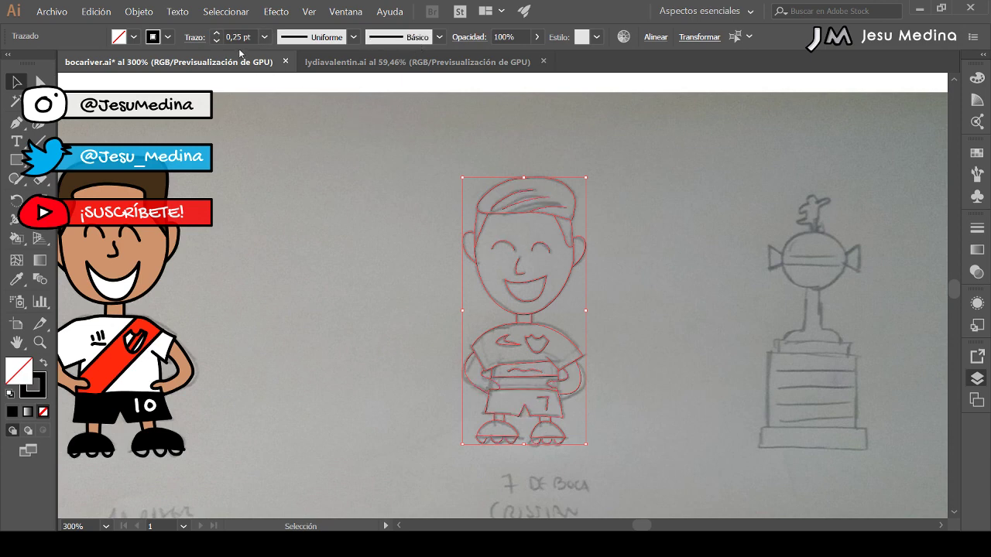
- Set the Boca player's outlines to a 2 pt stroke weight and deselect them
click(216, 33)
click(216, 33)
click(216, 33)
click(216, 34)
click(216, 33)
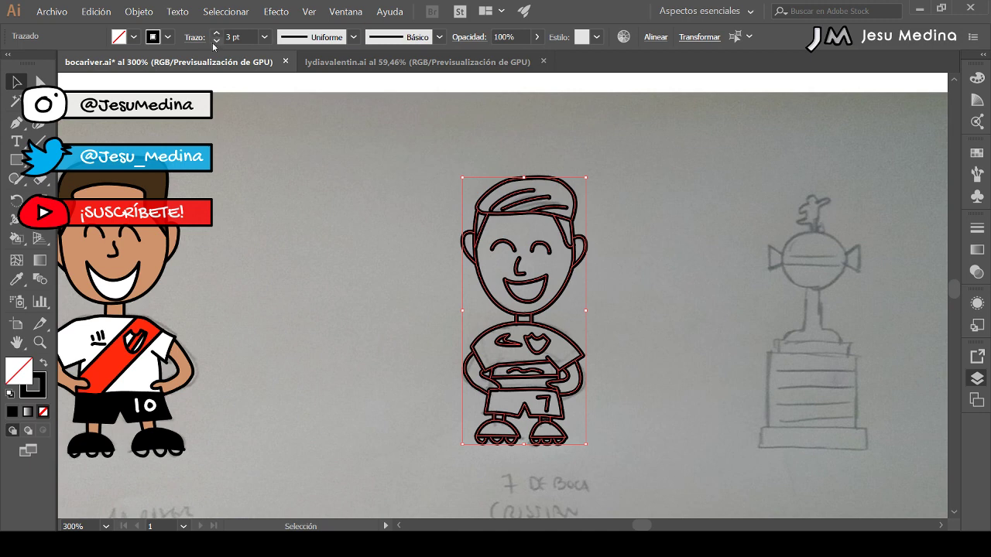
click(218, 42)
click(138, 183)
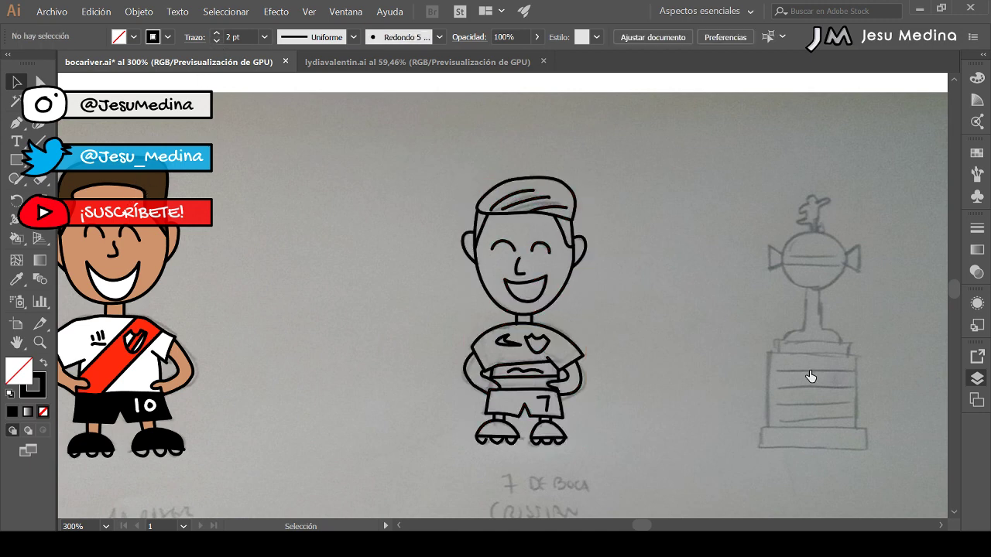
click(148, 222)
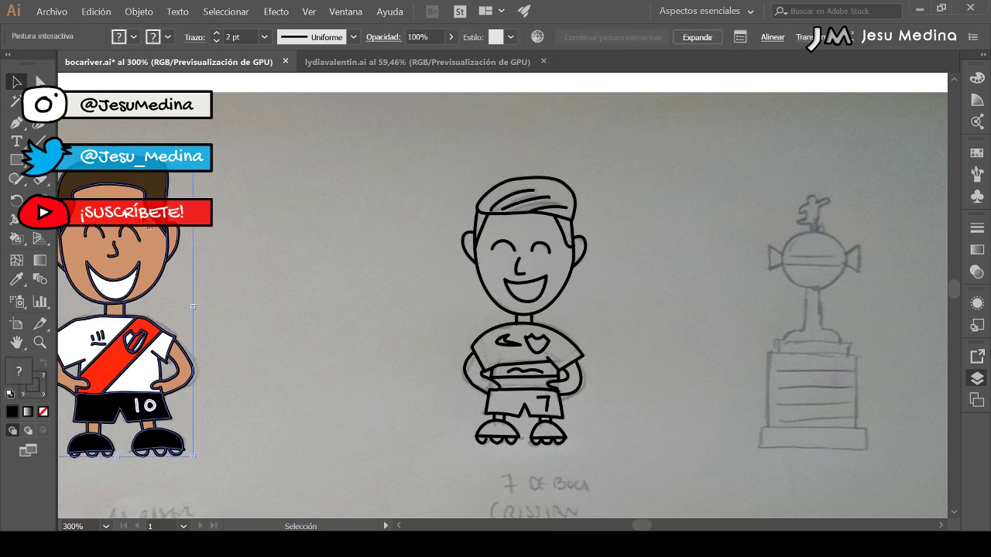
key(Delete)
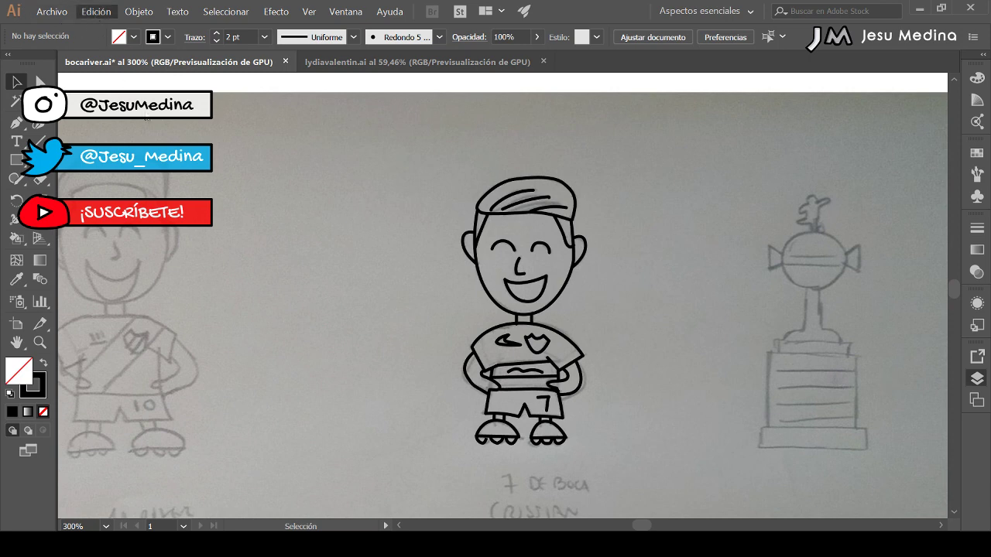
key(ctrl+z)
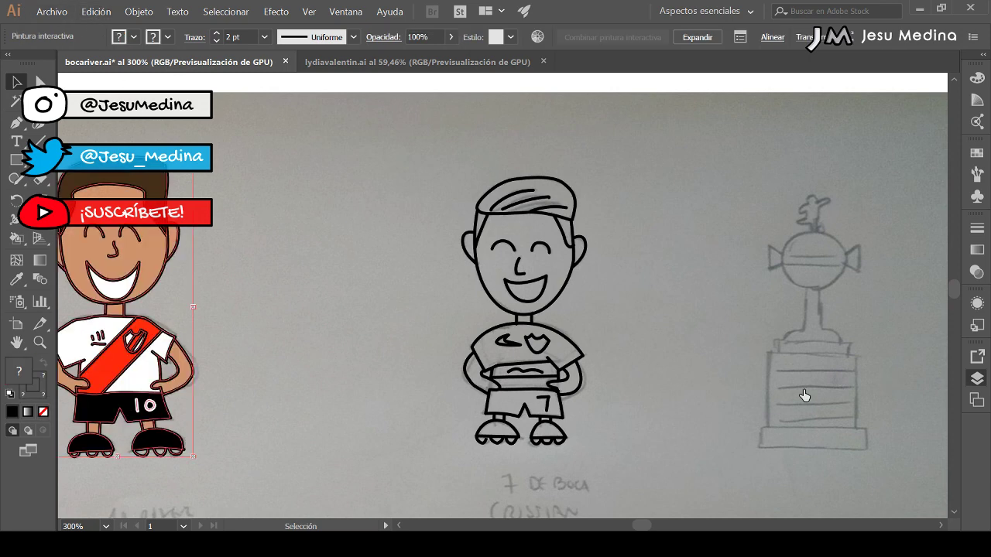
click(448, 288)
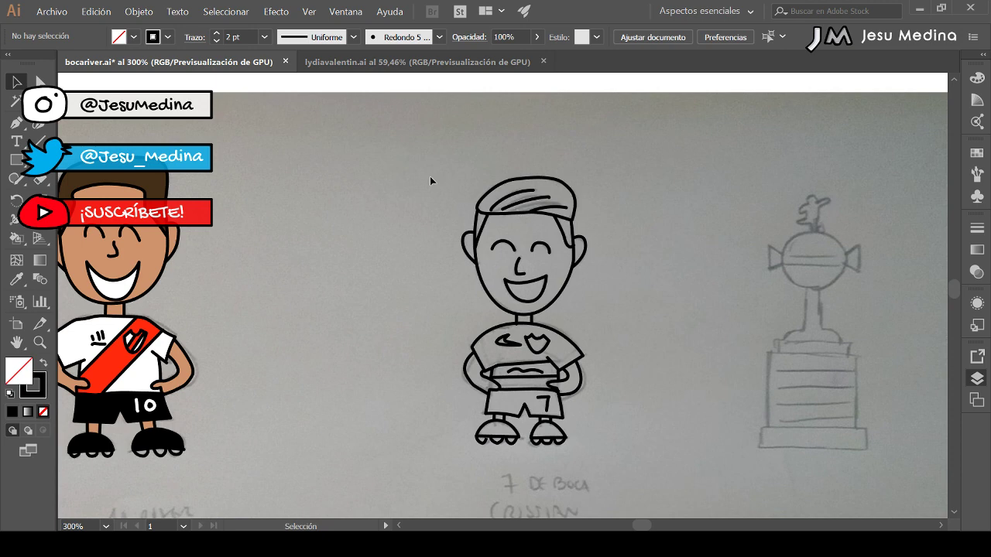
- Select all of the Boca player's outlines and convert them into a Live Paint group
drag(622, 434, 594, 422)
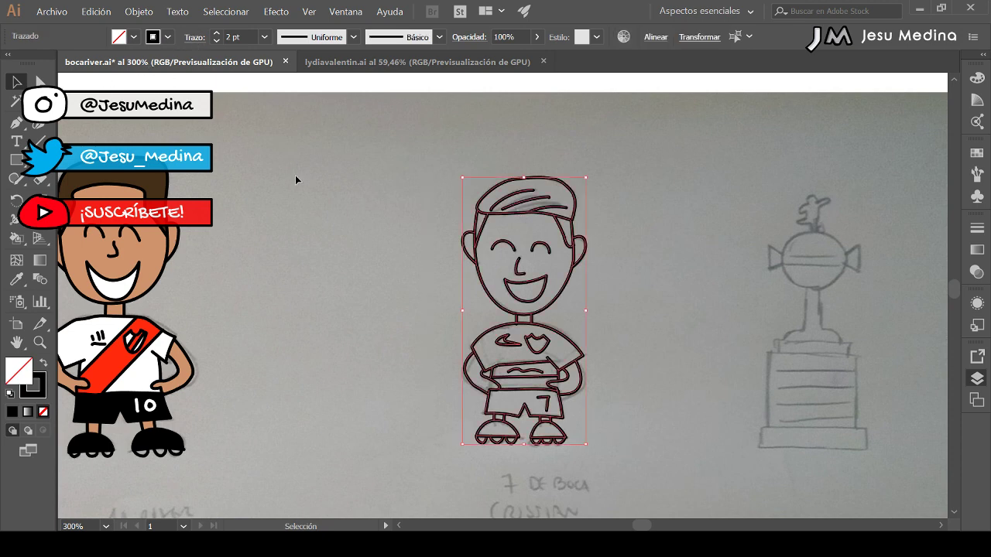
click(17, 238)
click(515, 227)
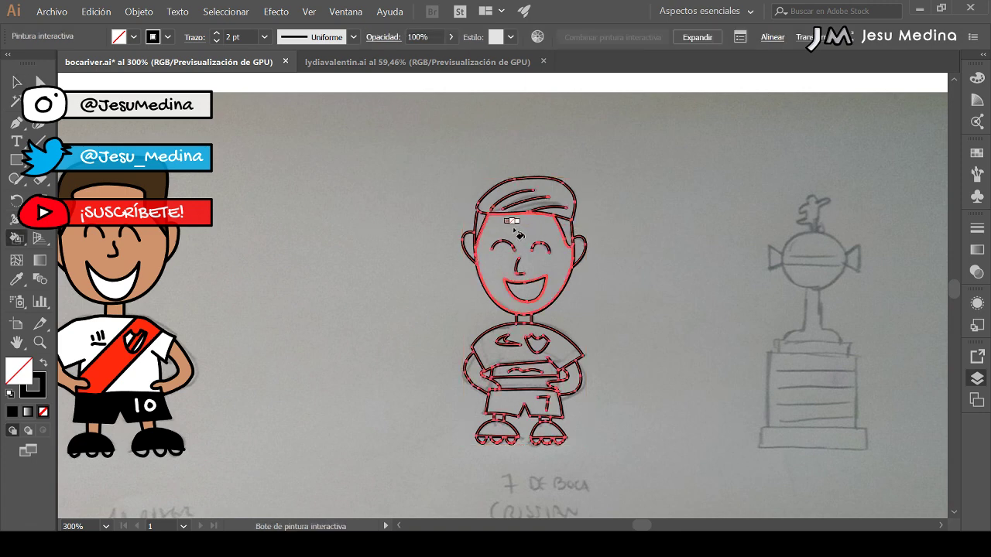
click(16, 82)
click(284, 168)
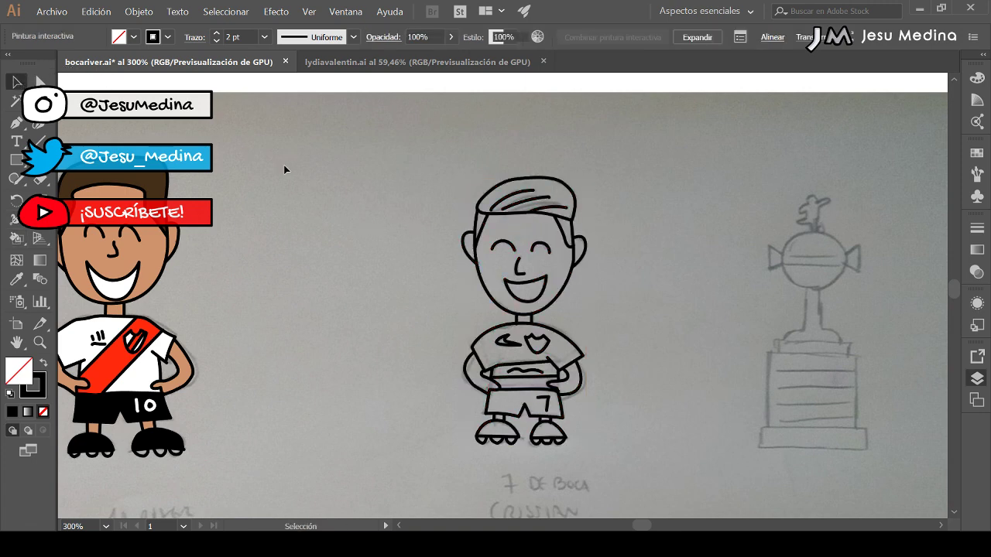
- Sample the River player's skin colour and fill the Boca player's face, ears, neck, arms and legs with Live Paint
click(17, 280)
click(133, 198)
click(16, 238)
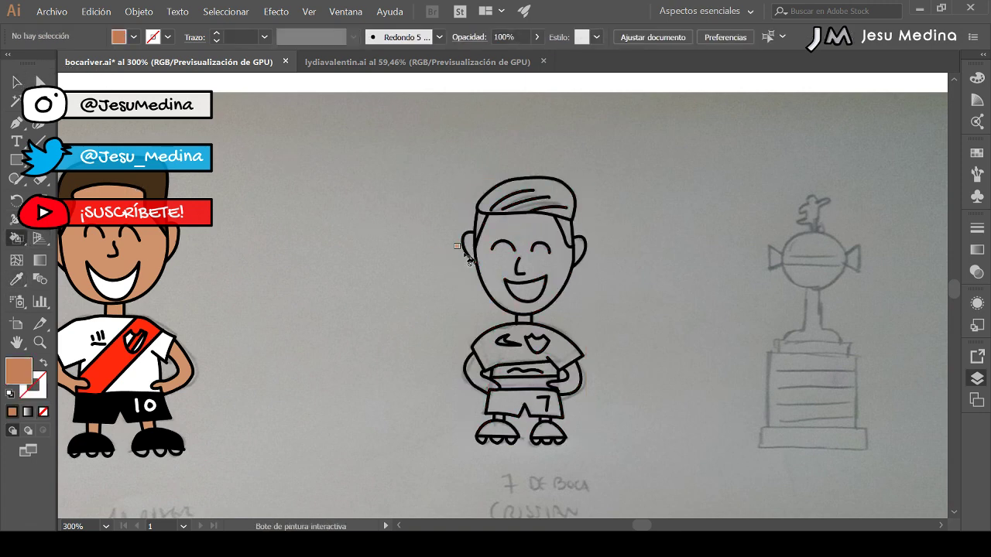
click(511, 245)
click(467, 250)
click(526, 322)
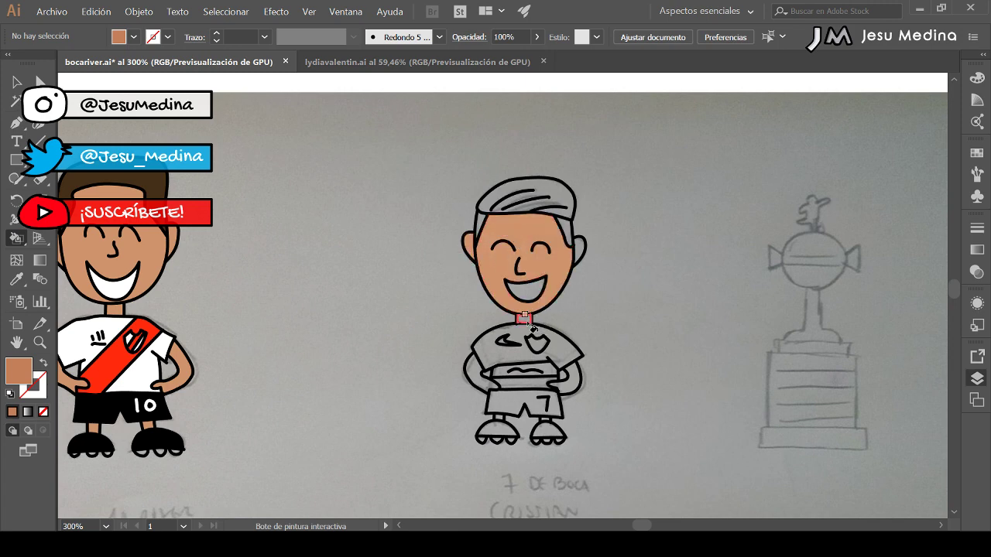
click(582, 258)
click(571, 378)
click(487, 384)
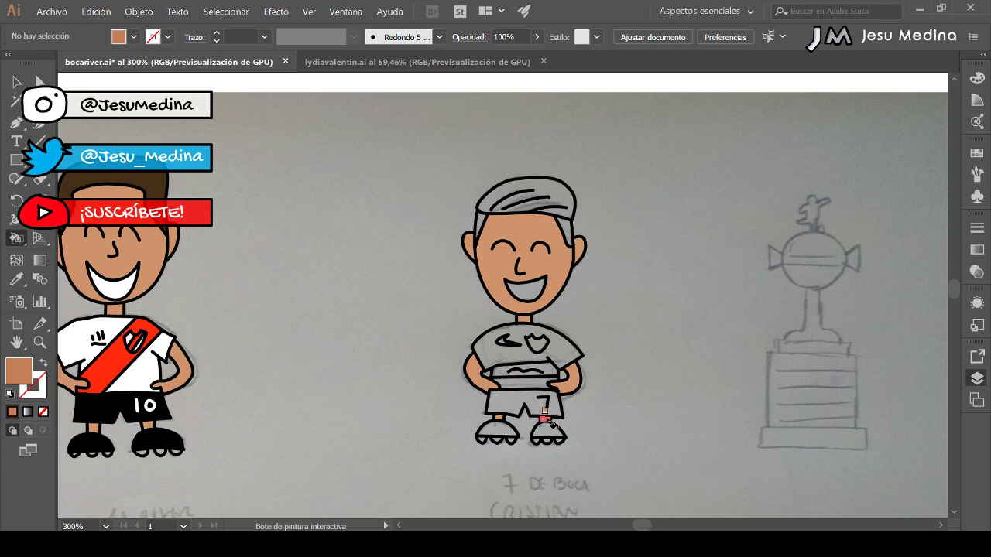
- Sample the white of the River player's shirt and fill both of the Boca player's boots with Live Paint
key(z)
alt+click(449, 281)
alt+click(449, 281)
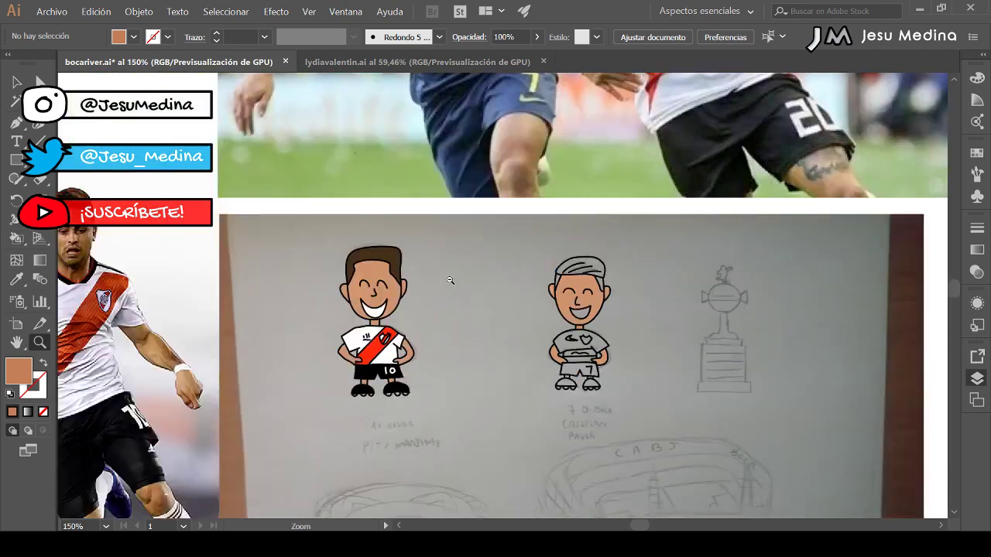
alt+click(449, 281)
mouse_move(508, 302)
mouse_down()
mouse_move(464, 406)
mouse_move(468, 420)
mouse_move(420, 271)
mouse_up()
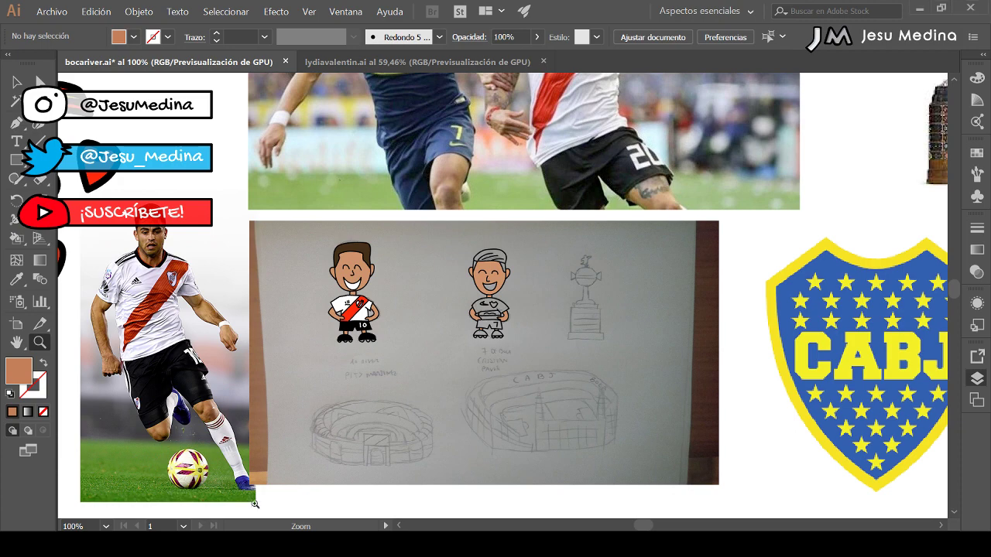
drag(481, 259, 600, 371)
drag(600, 371, 580, 316)
click(19, 280)
click(215, 323)
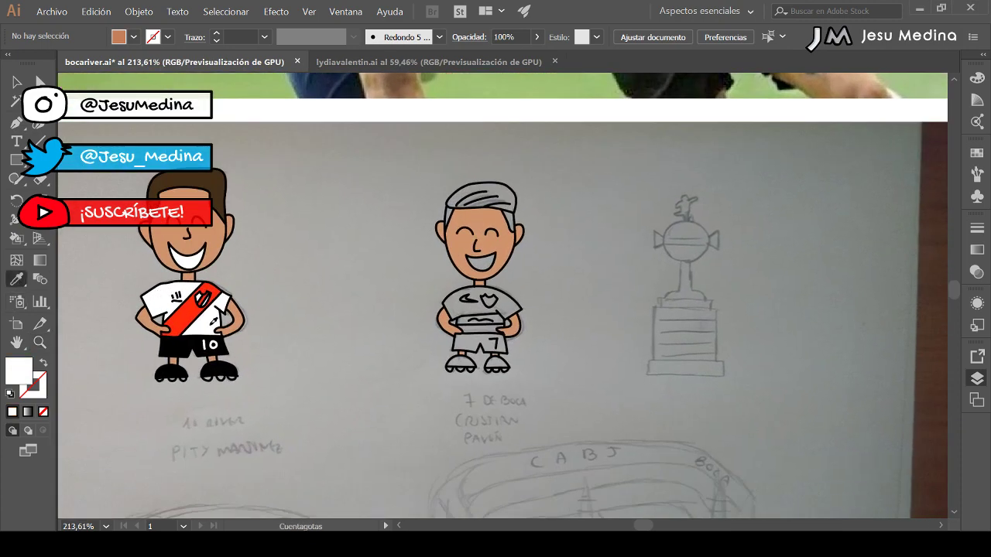
click(17, 242)
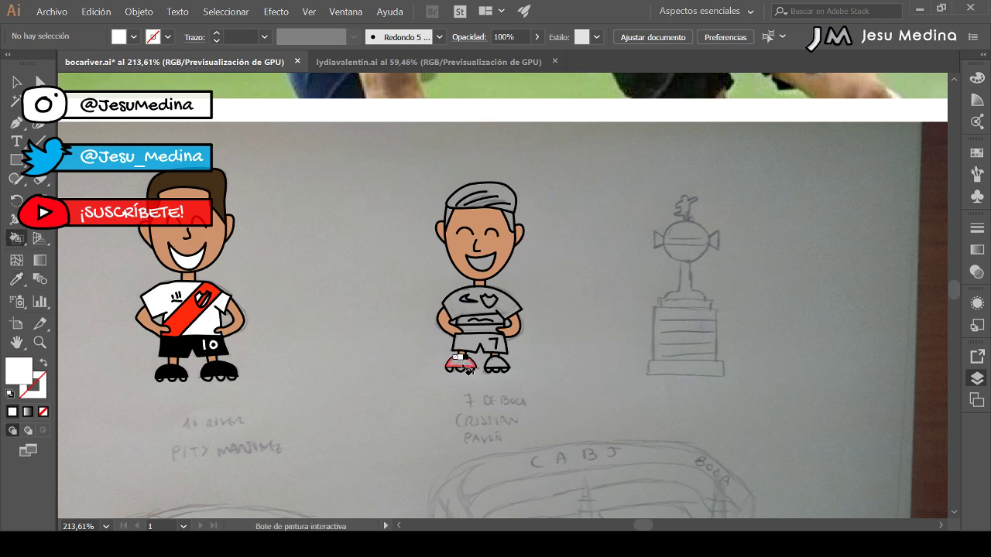
click(497, 363)
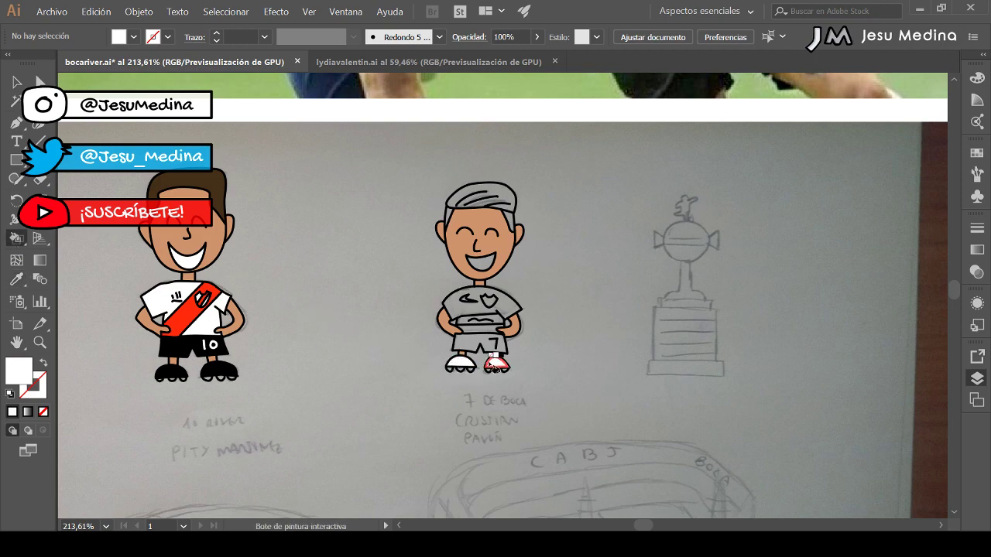
- Sample navy blue from the blonde character's clothing and fill the Boca player's shirt and shorts with Live Paint
key(z)
alt+click(401, 254)
alt+click(401, 254)
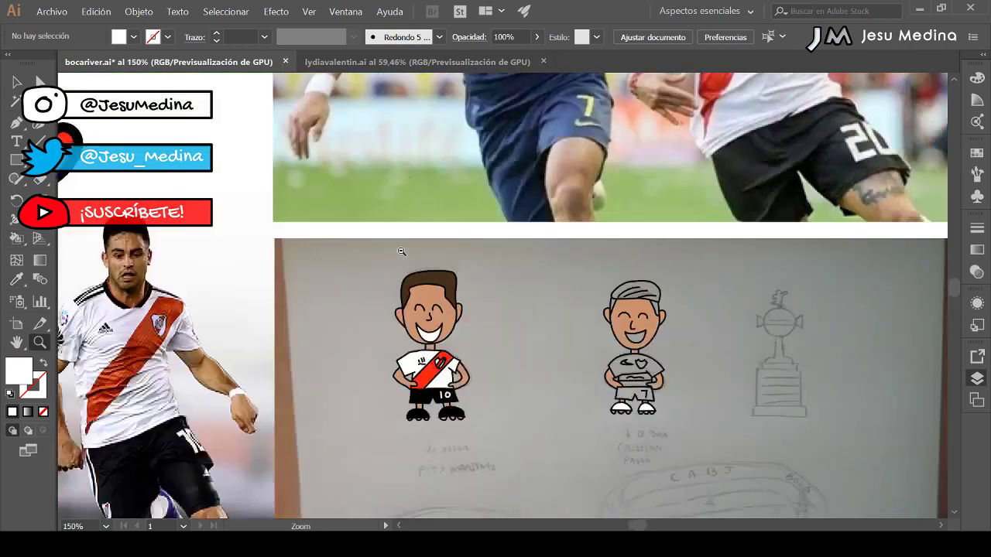
alt+click(401, 254)
key(space)
drag(386, 235, 368, 246)
click(17, 279)
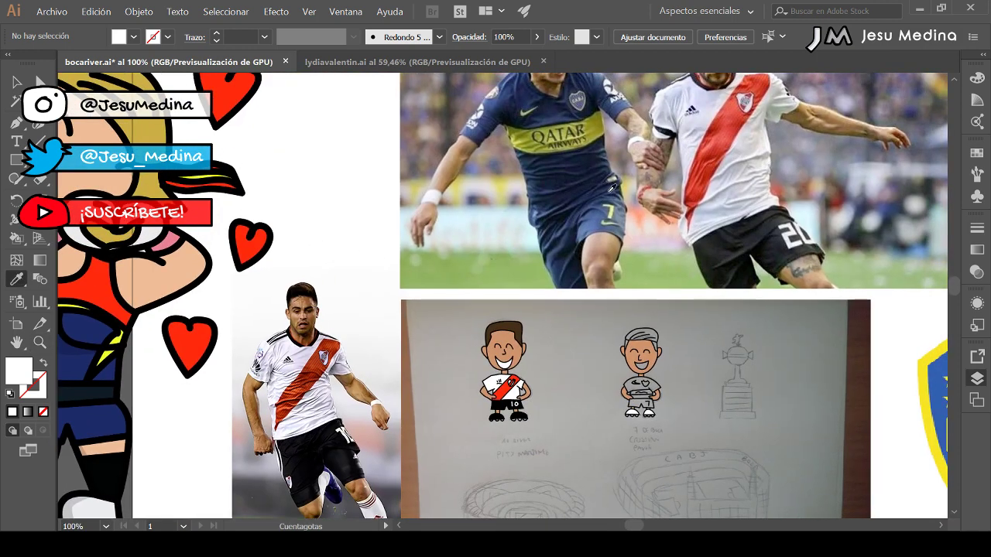
click(576, 191)
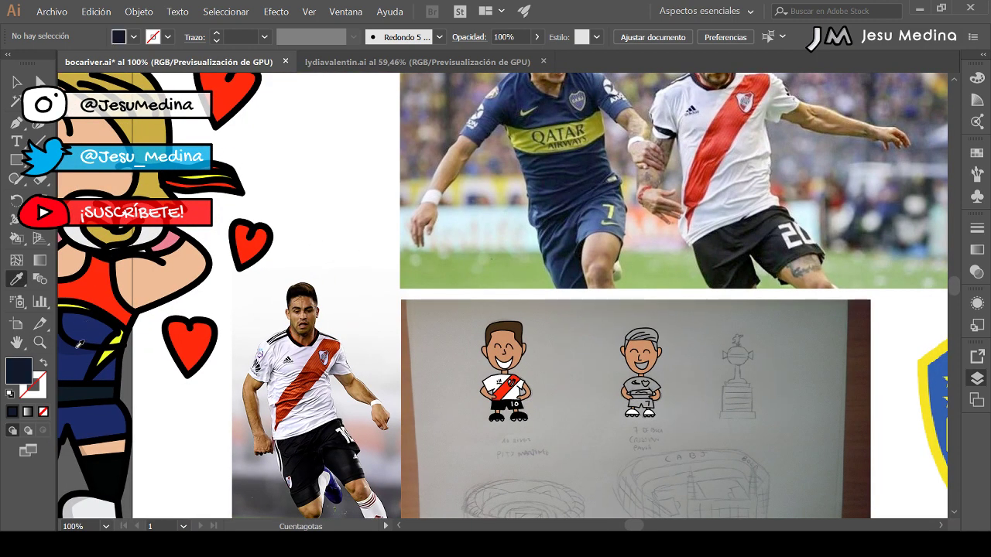
click(16, 239)
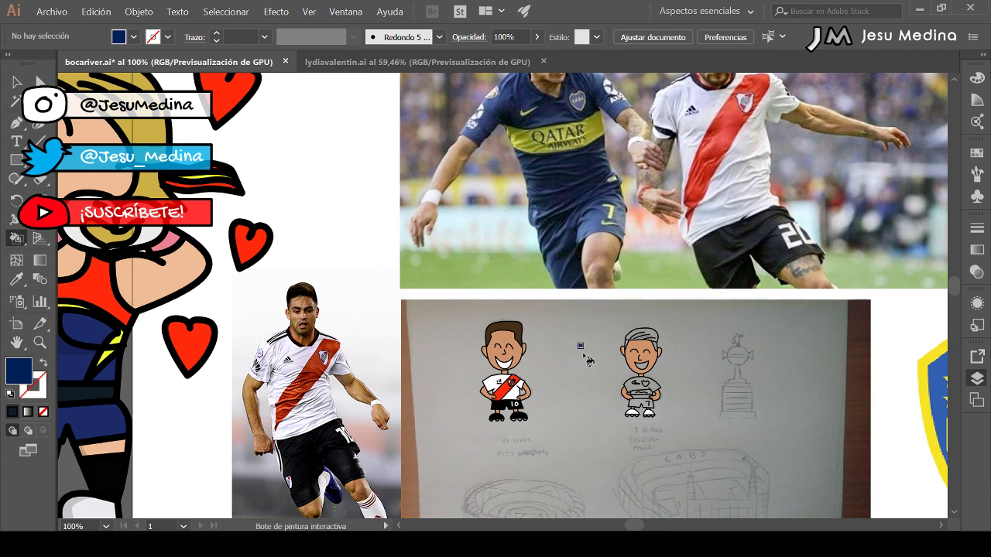
click(650, 393)
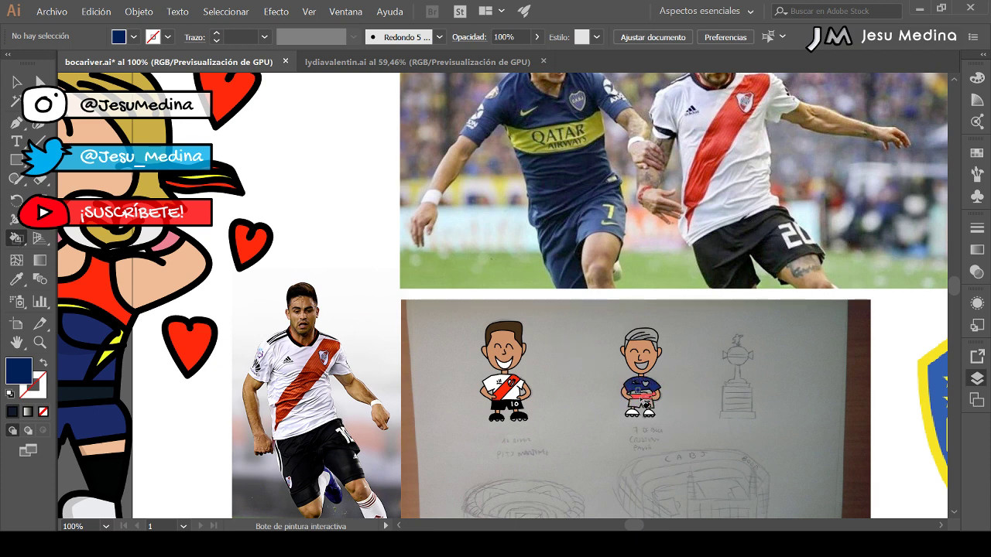
click(641, 402)
- Sample yellow from the sponsor band in the match photo and fill the band across the Boca player's shirt
click(14, 281)
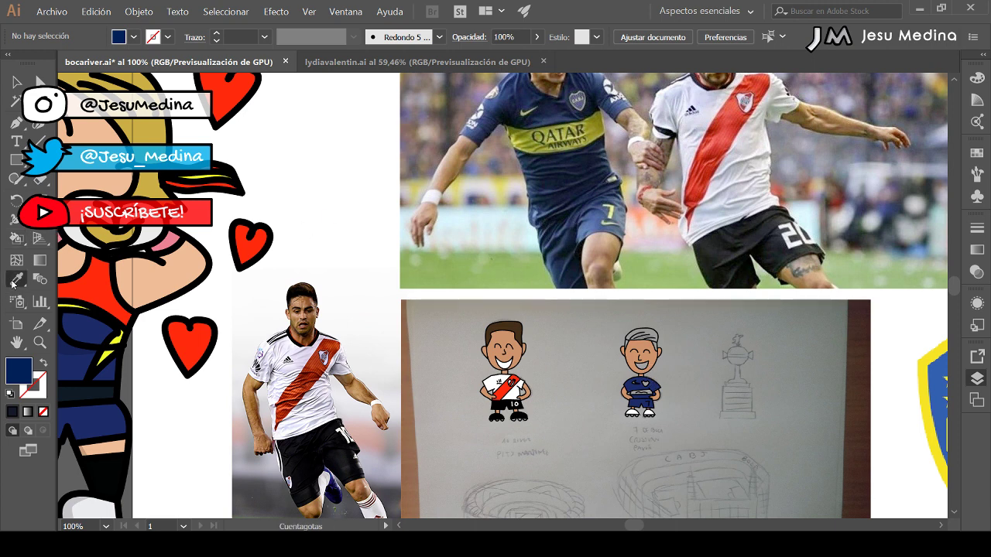
click(582, 139)
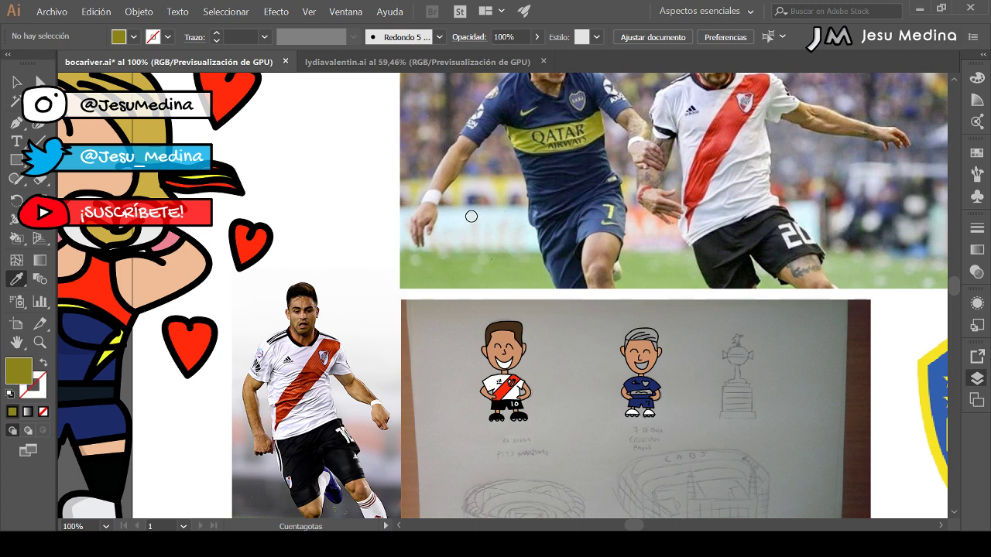
click(640, 396)
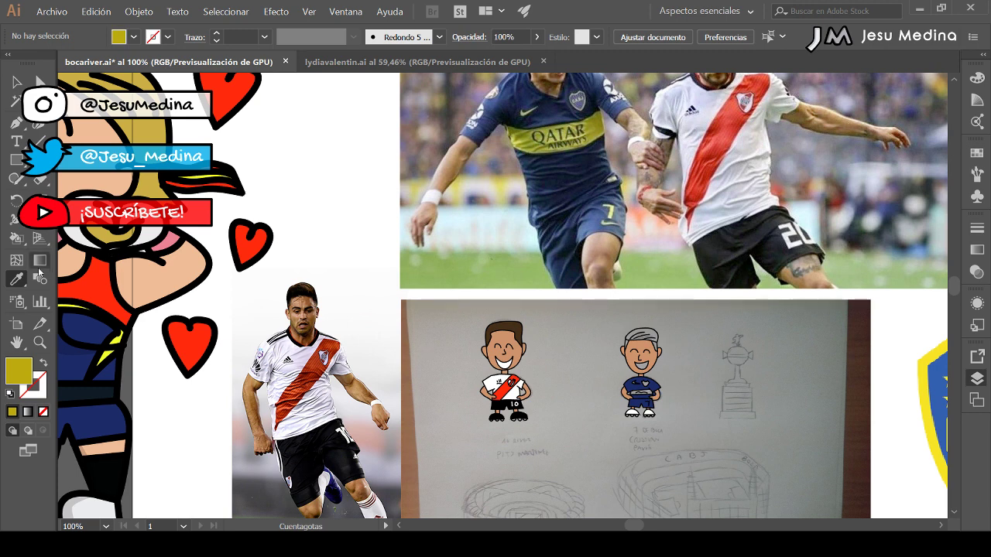
key(k)
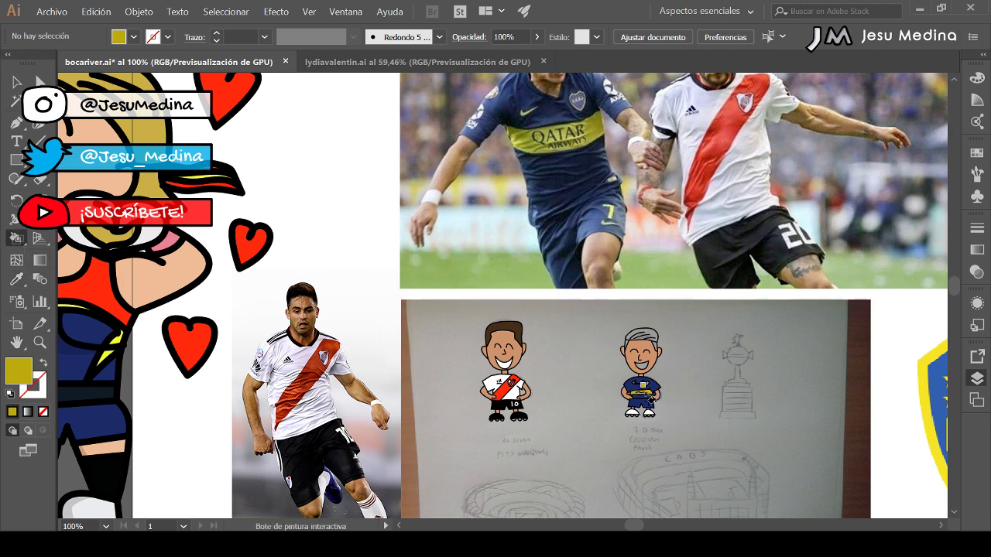
click(650, 383)
- Sample the muted blue of the shirt crest in the match photo and fill the shield on the Boca player's shirt
key(i)
click(586, 103)
click(587, 103)
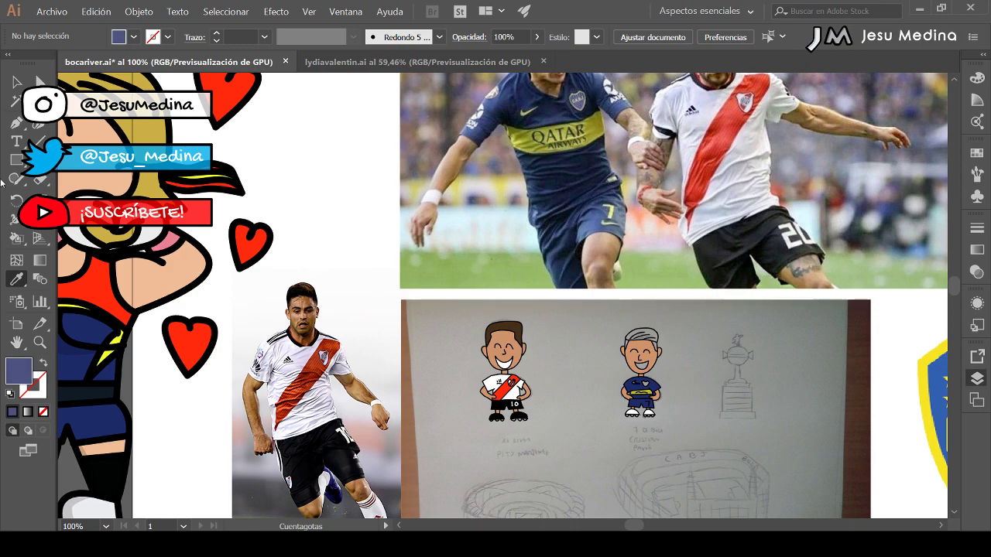
key(k)
click(656, 387)
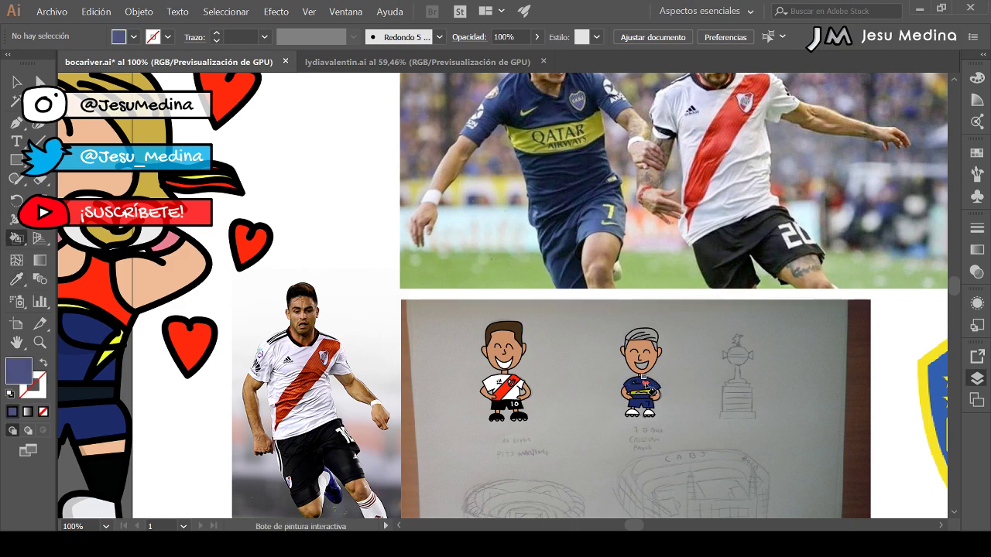
- Open the Boca player's Live Paint group in isolation mode, close up on the number 7 on his shorts
key(z)
drag(613, 361, 732, 442)
key(space)
drag(644, 424, 567, 367)
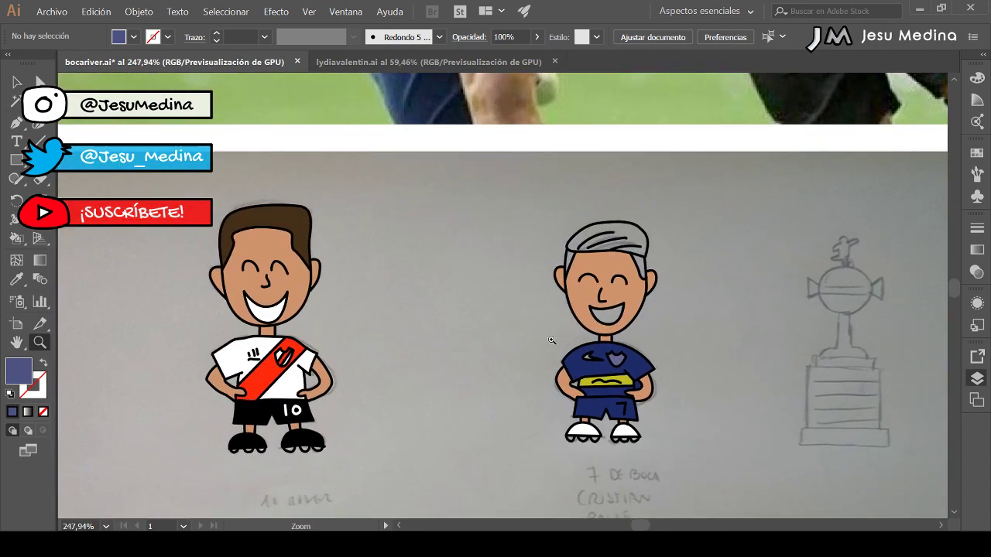
key(ctrl+1)
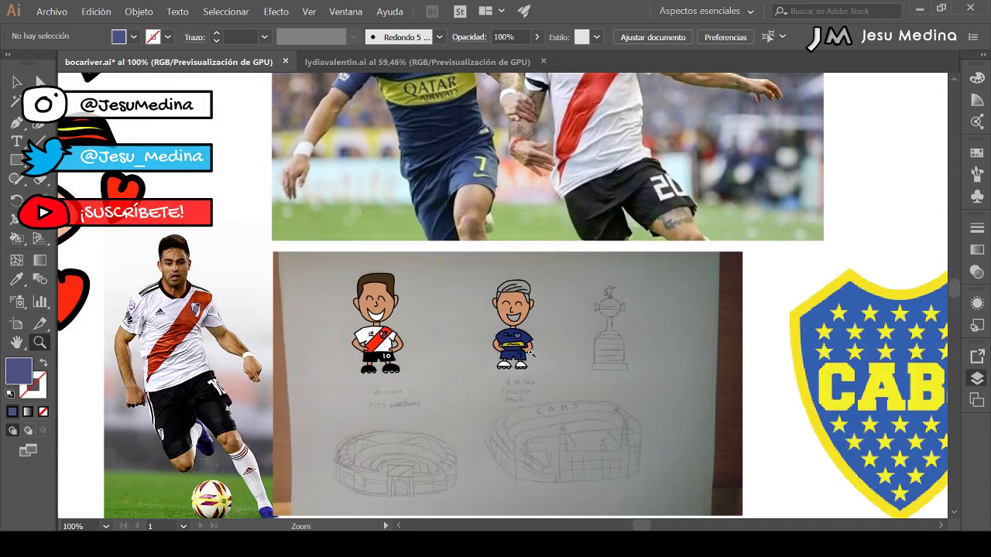
drag(531, 353, 567, 373)
key(space)
click(19, 83)
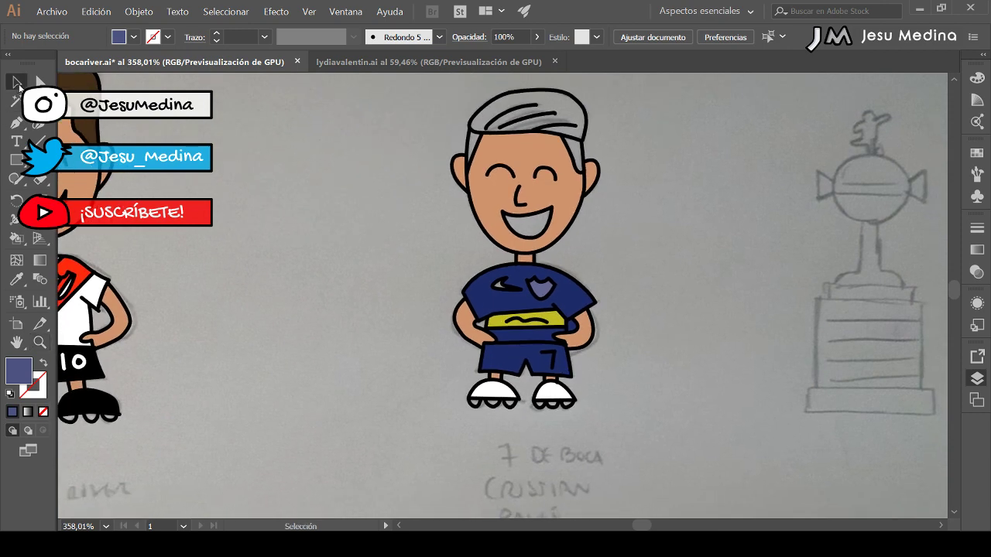
click(558, 359)
double_click(558, 358)
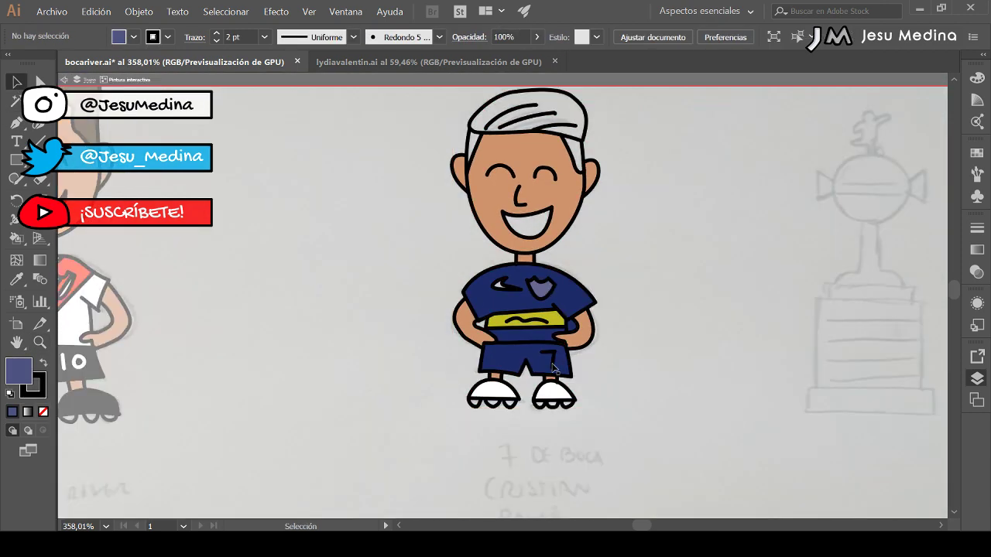
- Give the number 7 a 2 pt stroke in the shirt band's yellow with no fill, and leave isolation mode
click(16, 280)
click(553, 315)
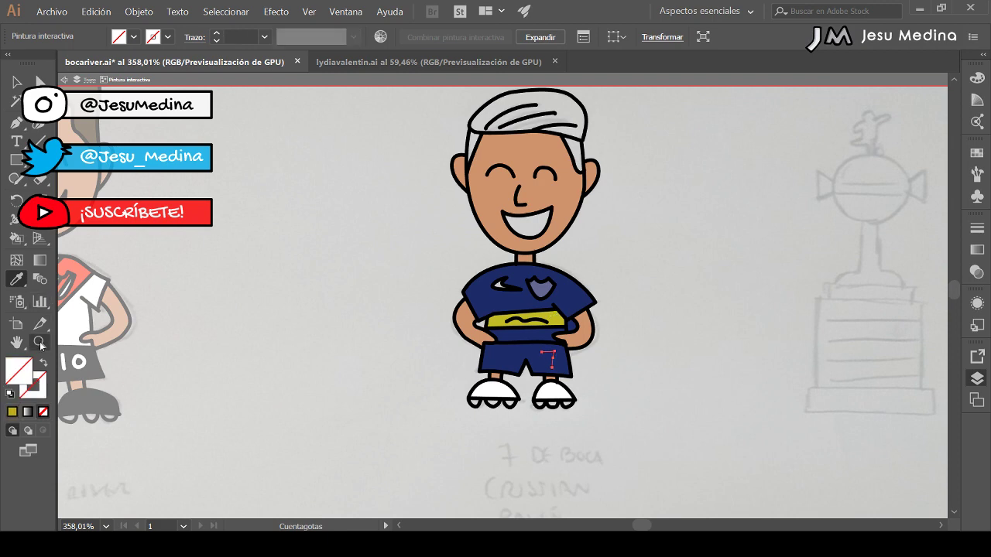
click(11, 413)
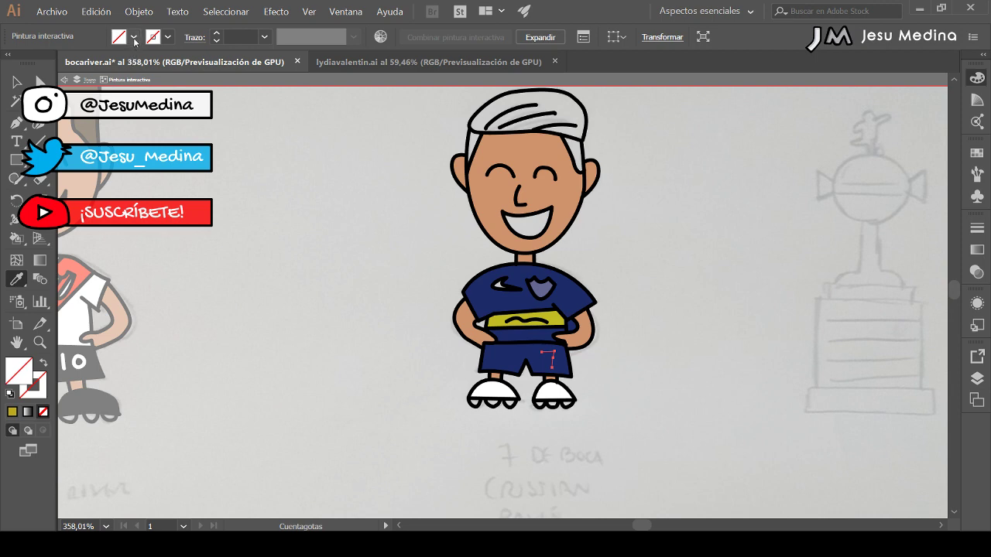
click(565, 318)
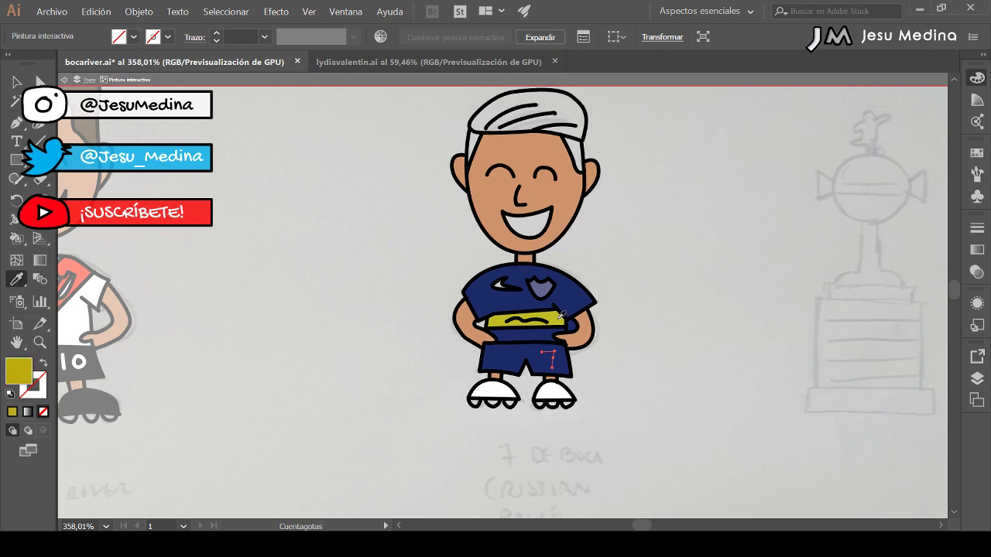
click(43, 362)
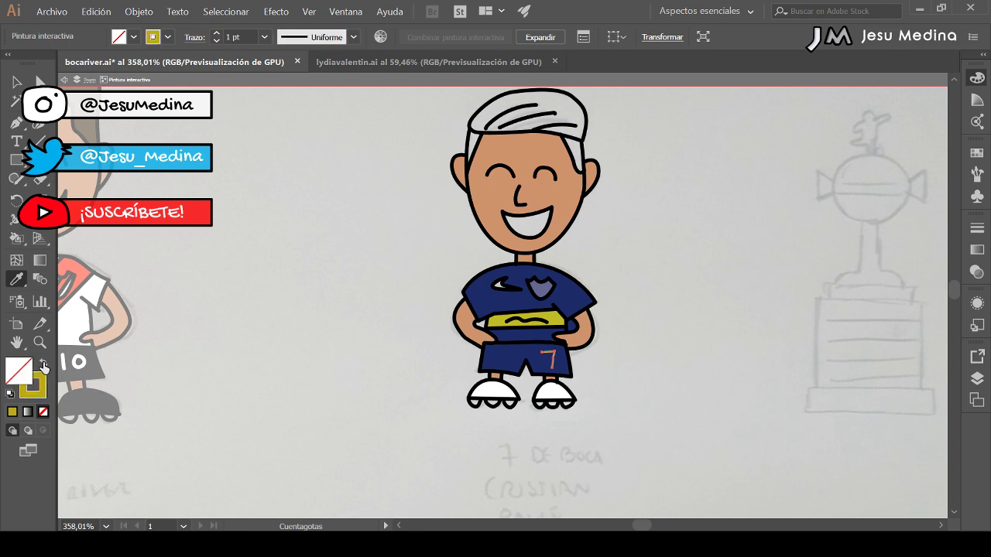
click(216, 34)
click(17, 82)
click(252, 207)
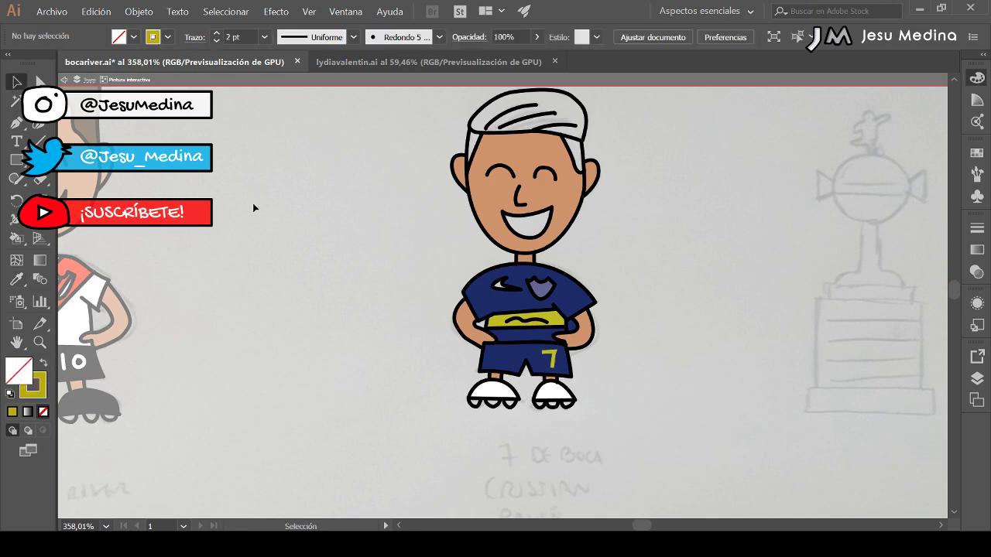
click(553, 359)
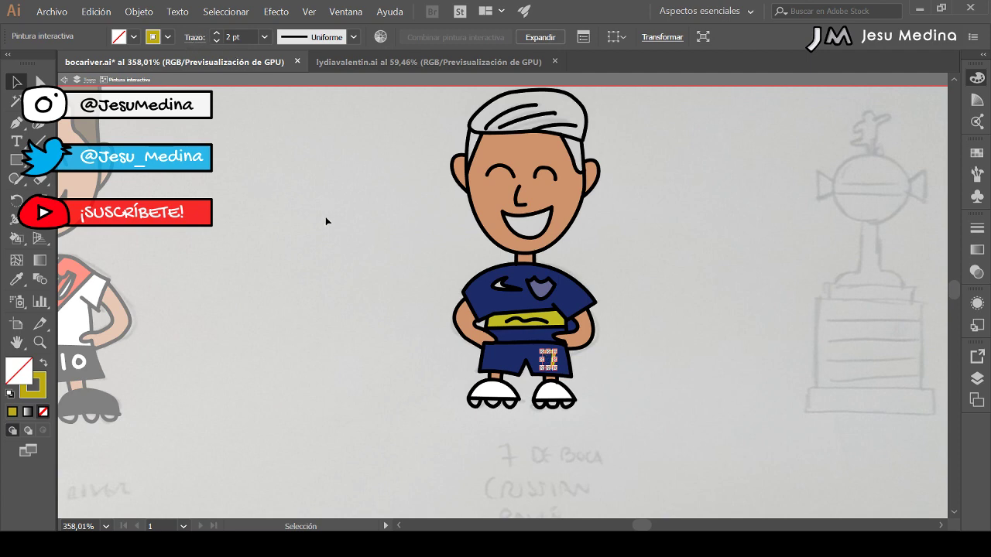
click(400, 229)
double_click(175, 243)
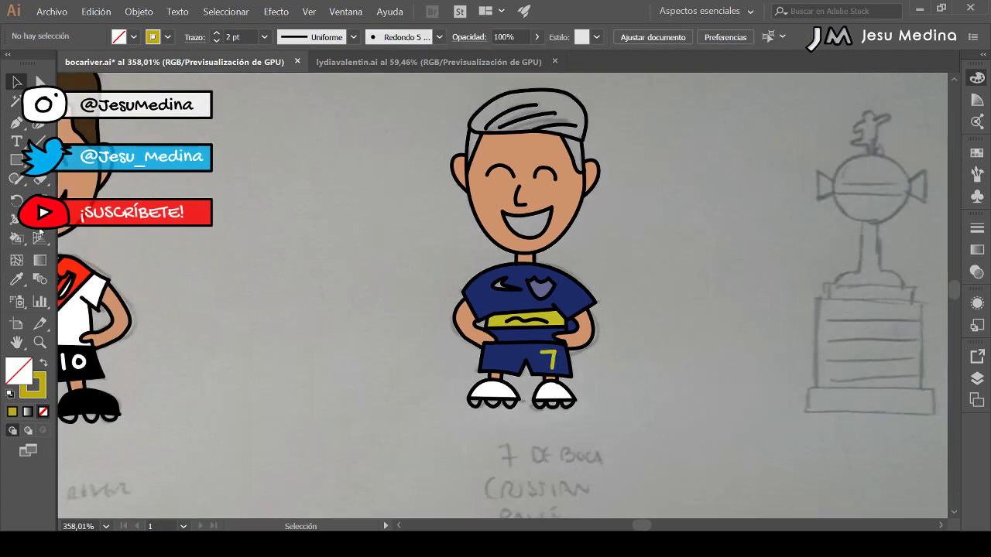
- Make yellow the fill colour and fill the swoosh logo on the Boca player's shirt with Live Paint
key(k)
click(43, 362)
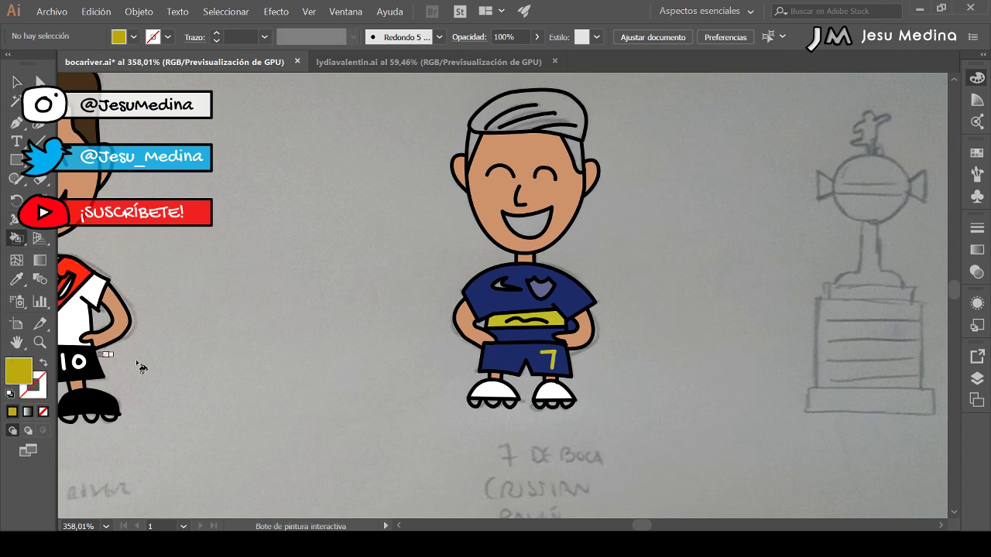
click(504, 285)
- Start sampling another colour with the Eyedropper from the reference images around the sketch
key(z)
alt+click(376, 218)
alt+click(375, 219)
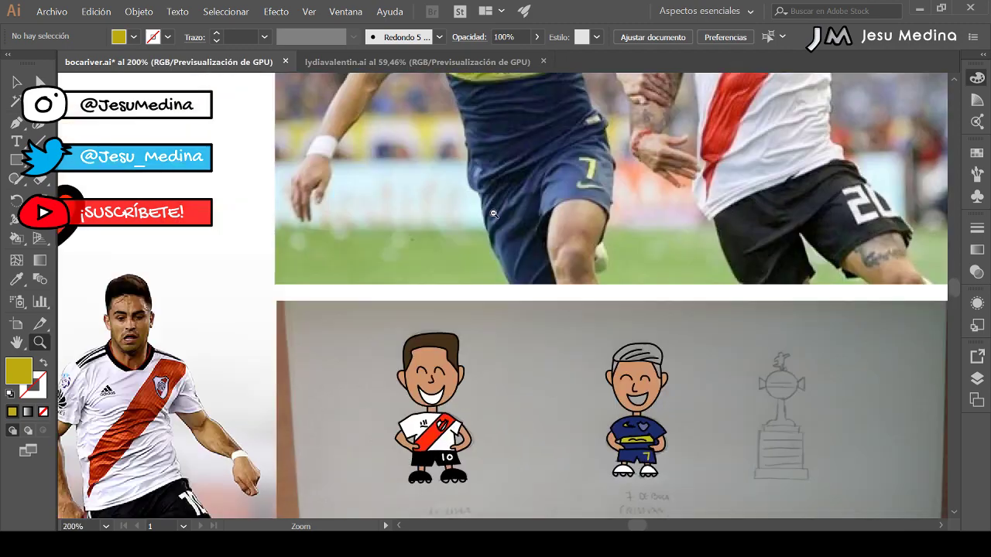
alt+click(493, 214)
key(i)
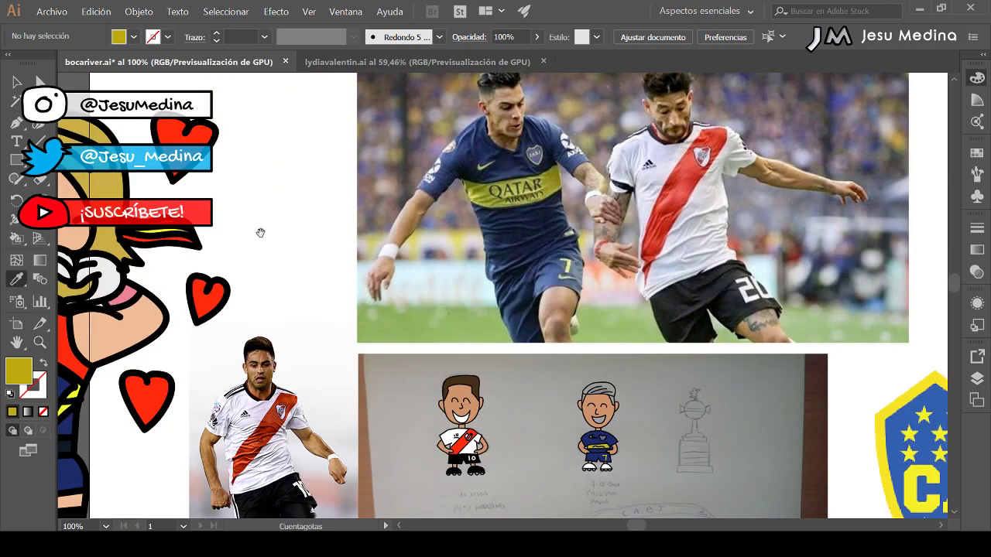